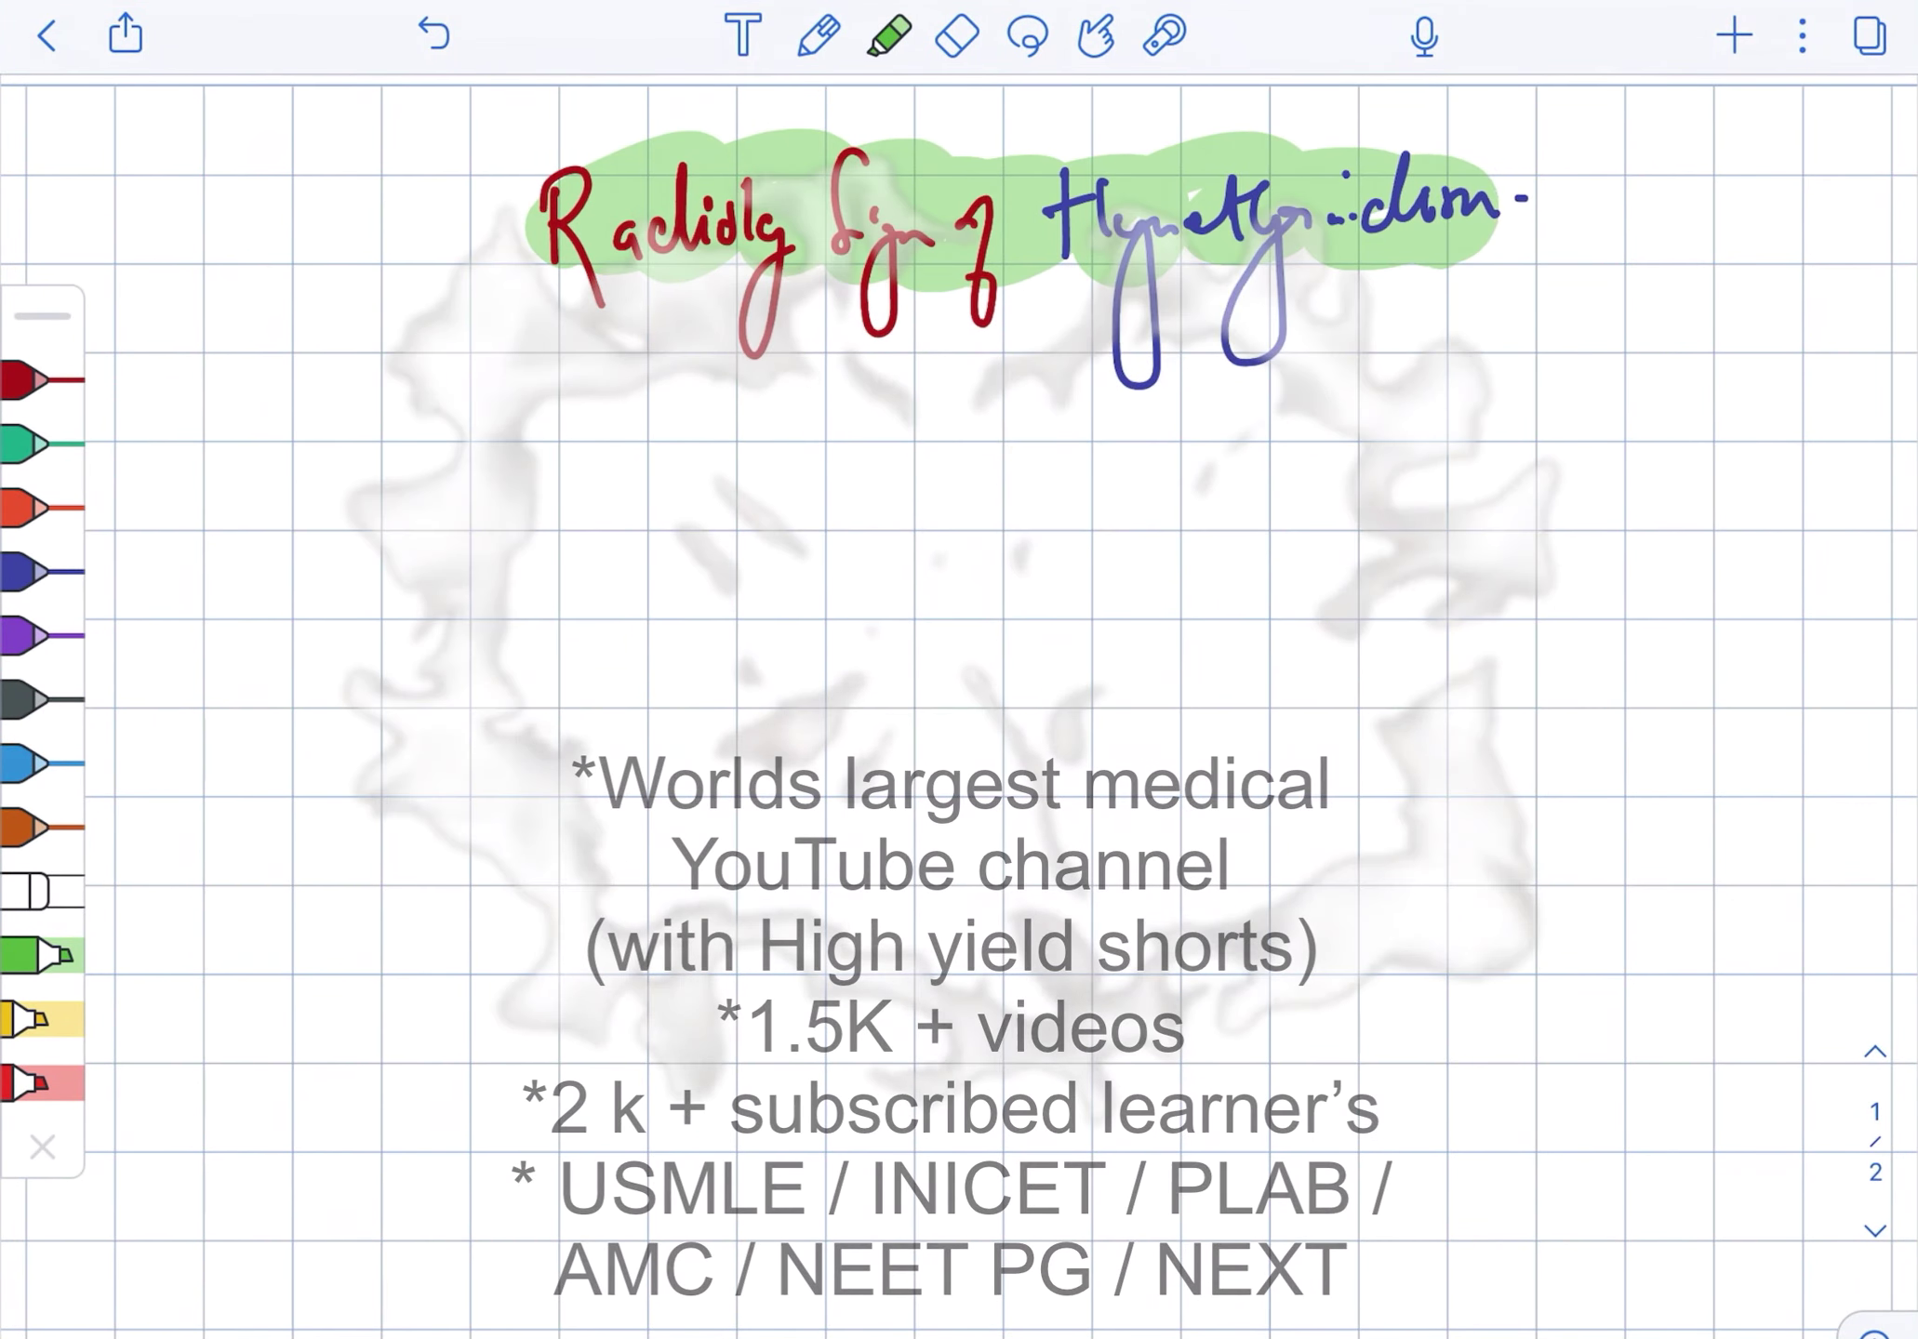
Switch from the green highlighter to the dark-blue pen.
click(37, 571)
Write 'Rugger Jersey Spine' in purple below the title and underline it.
click(37, 636)
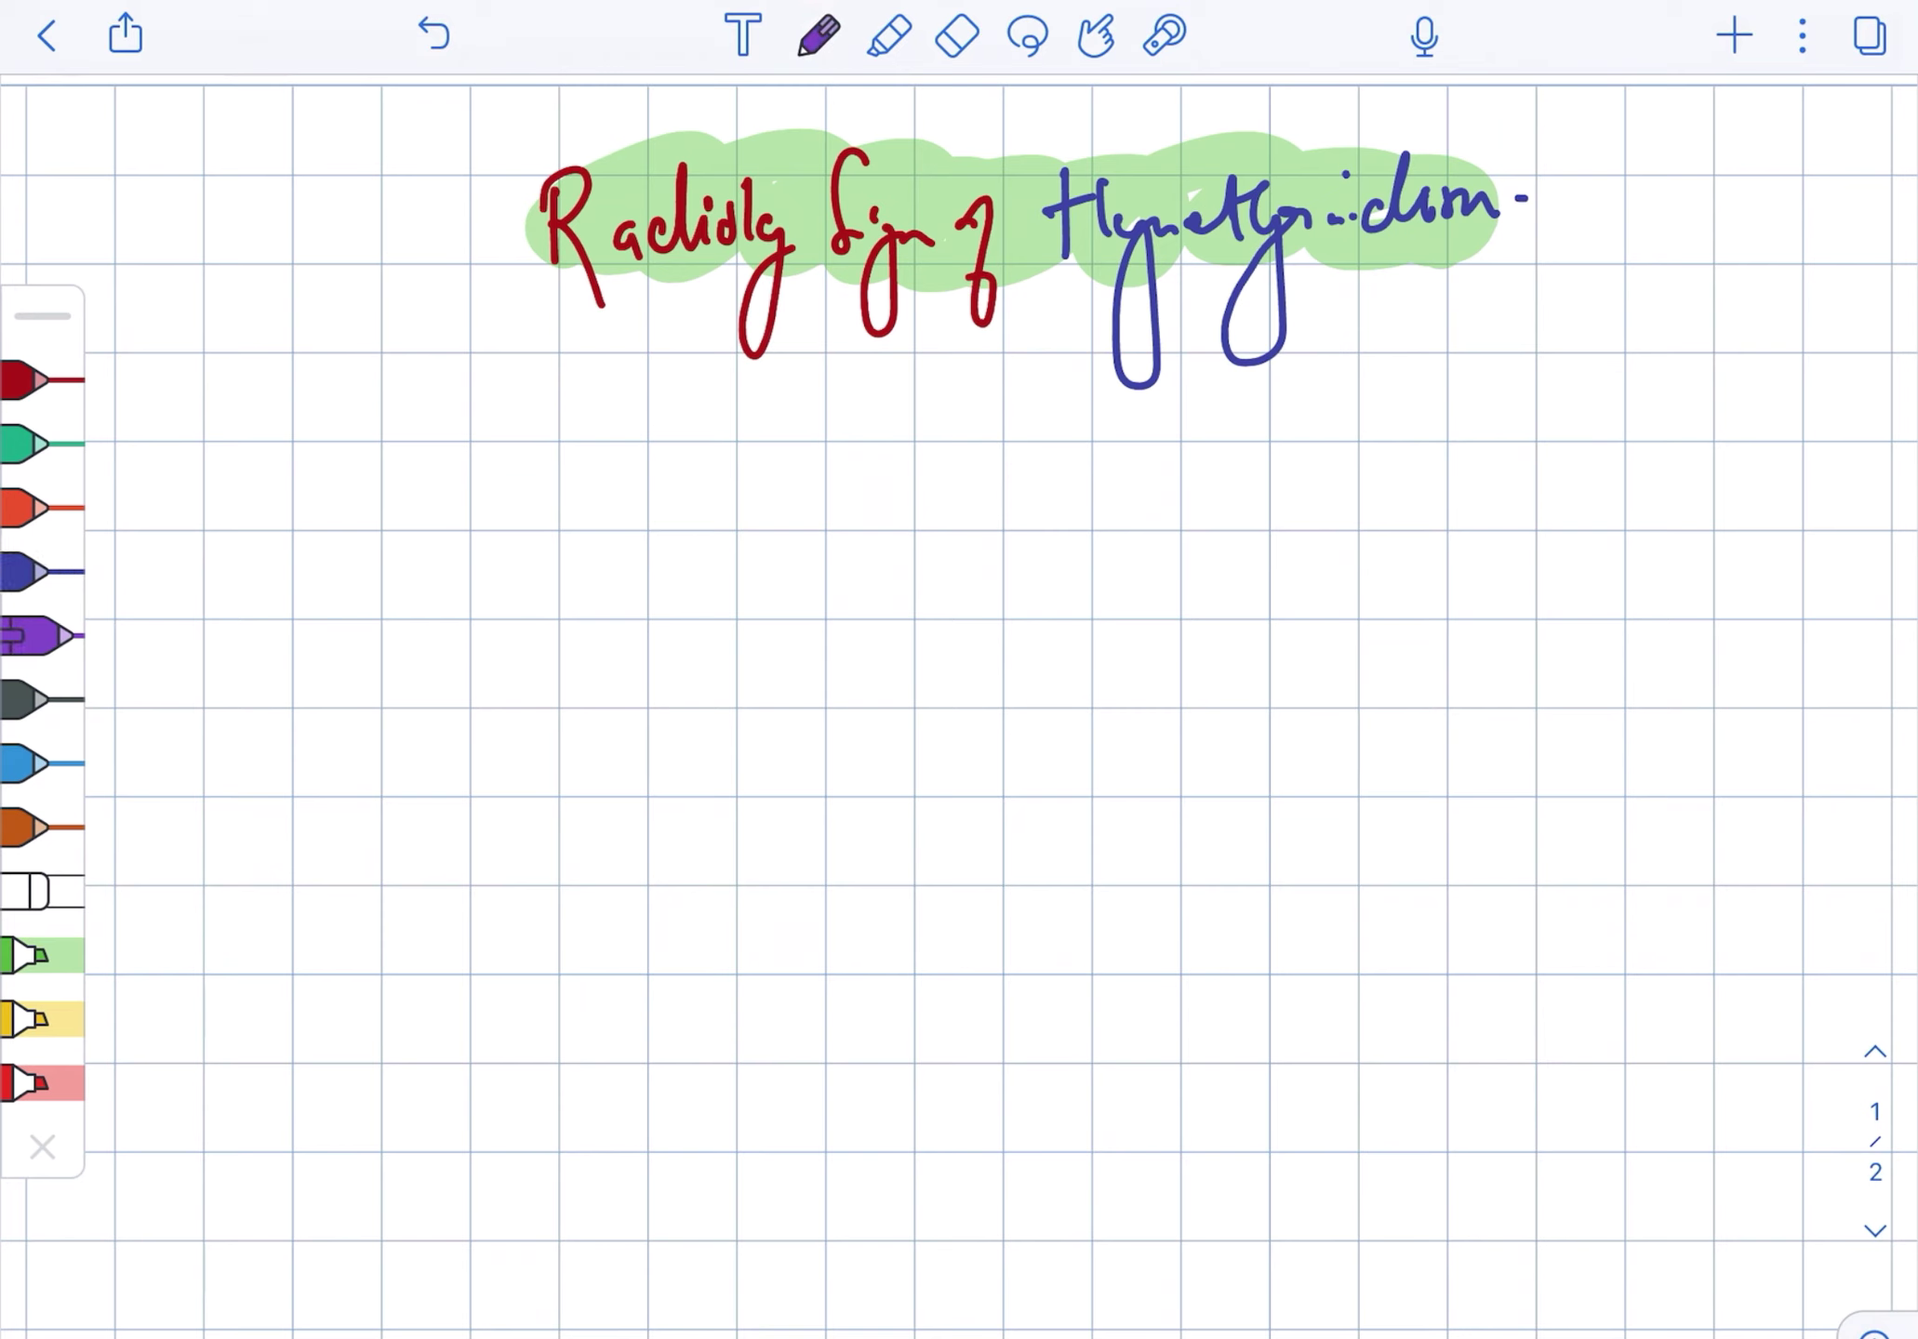
mouse_move(347, 442)
mouse_down()
mouse_move(389, 512)
mouse_move(521, 507)
mouse_move(612, 429)
mouse_move(640, 498)
mouse_move(728, 523)
mouse_up()
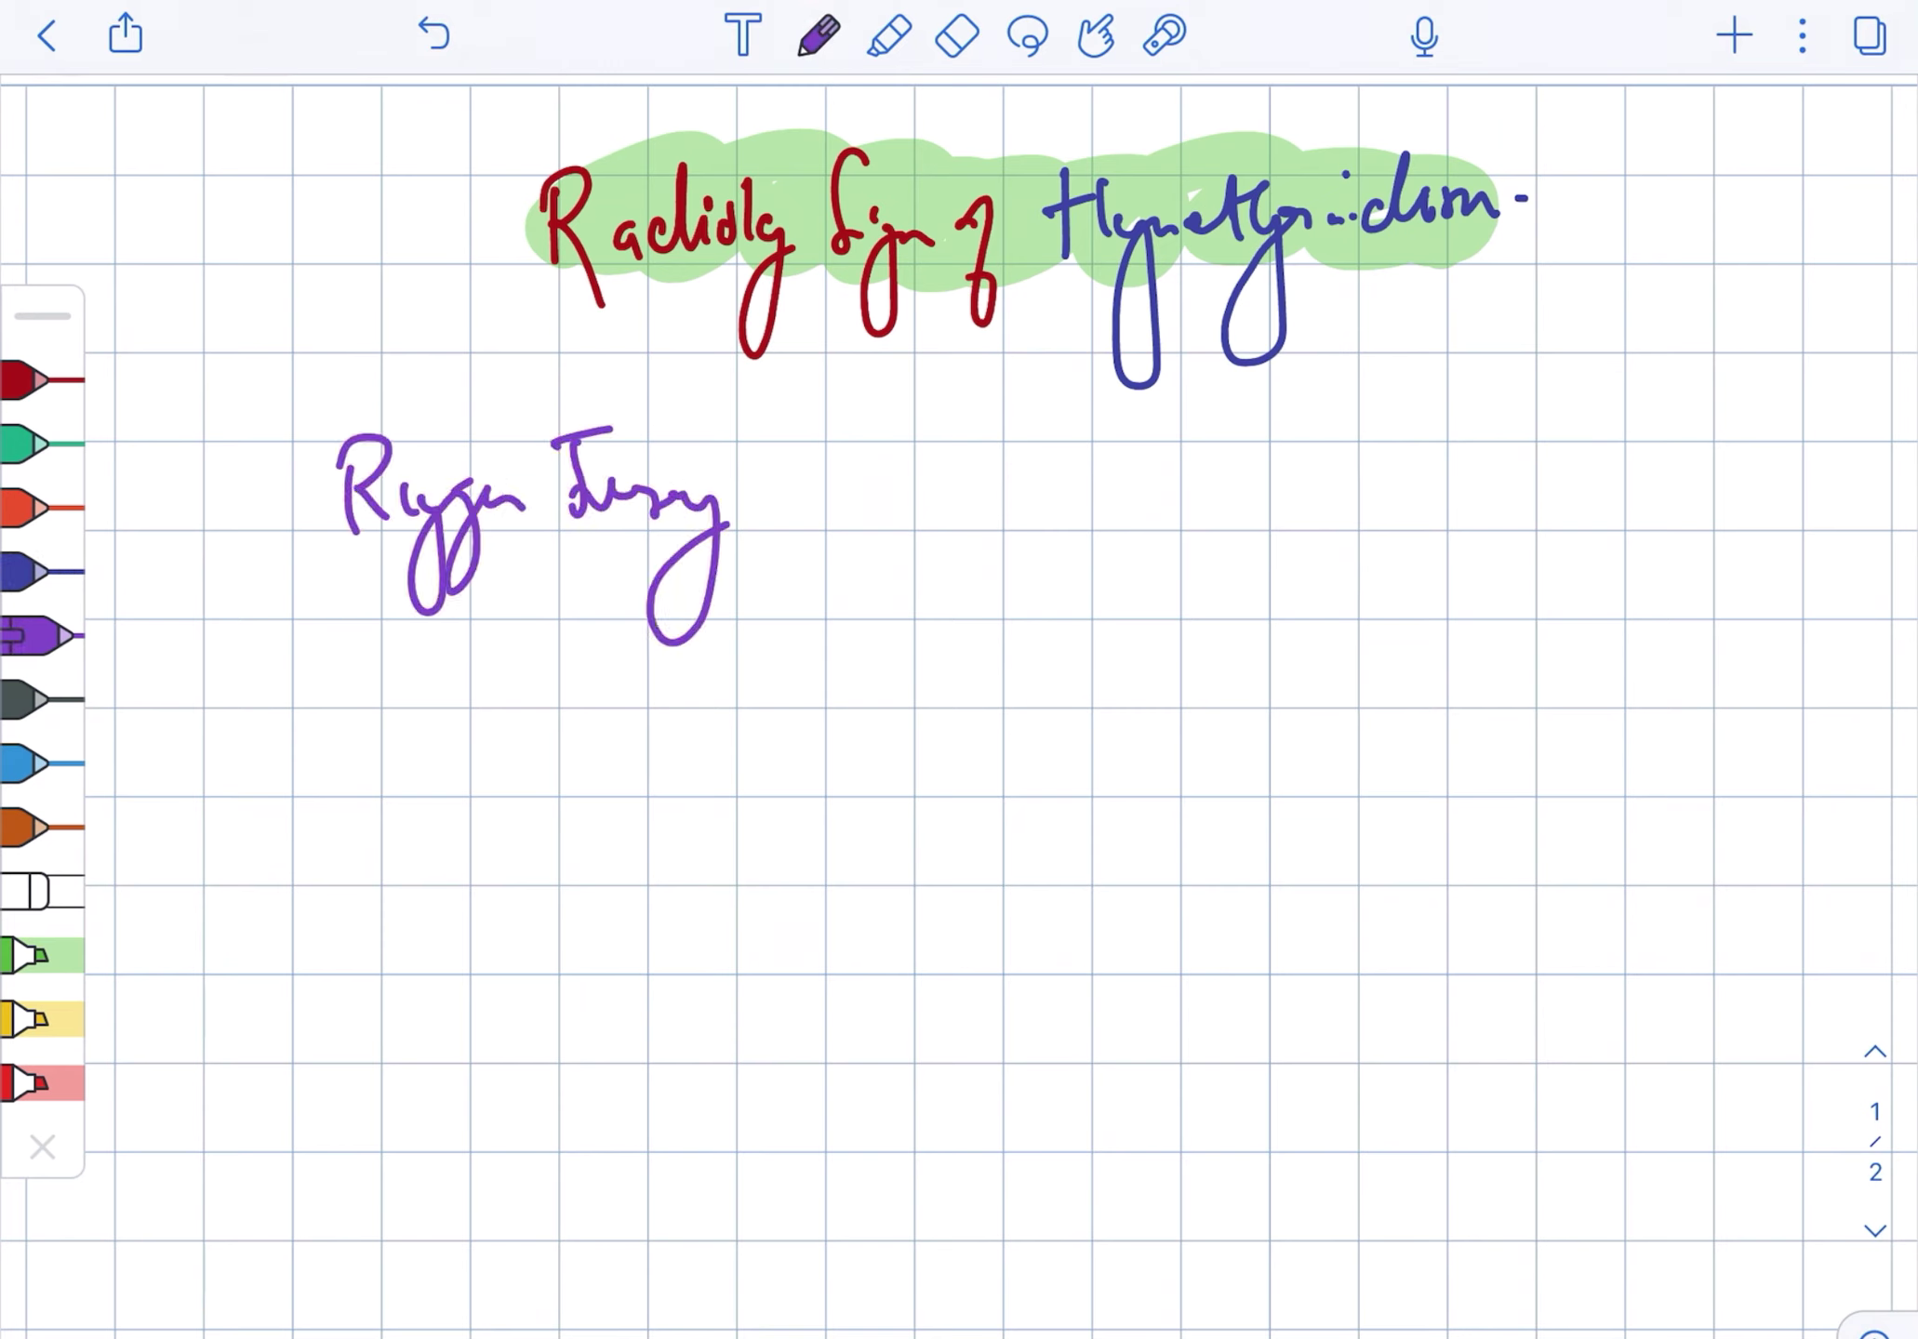
mouse_move(810, 405)
mouse_down()
mouse_move(783, 498)
mouse_move(894, 500)
mouse_up()
drag(338, 604, 909, 575)
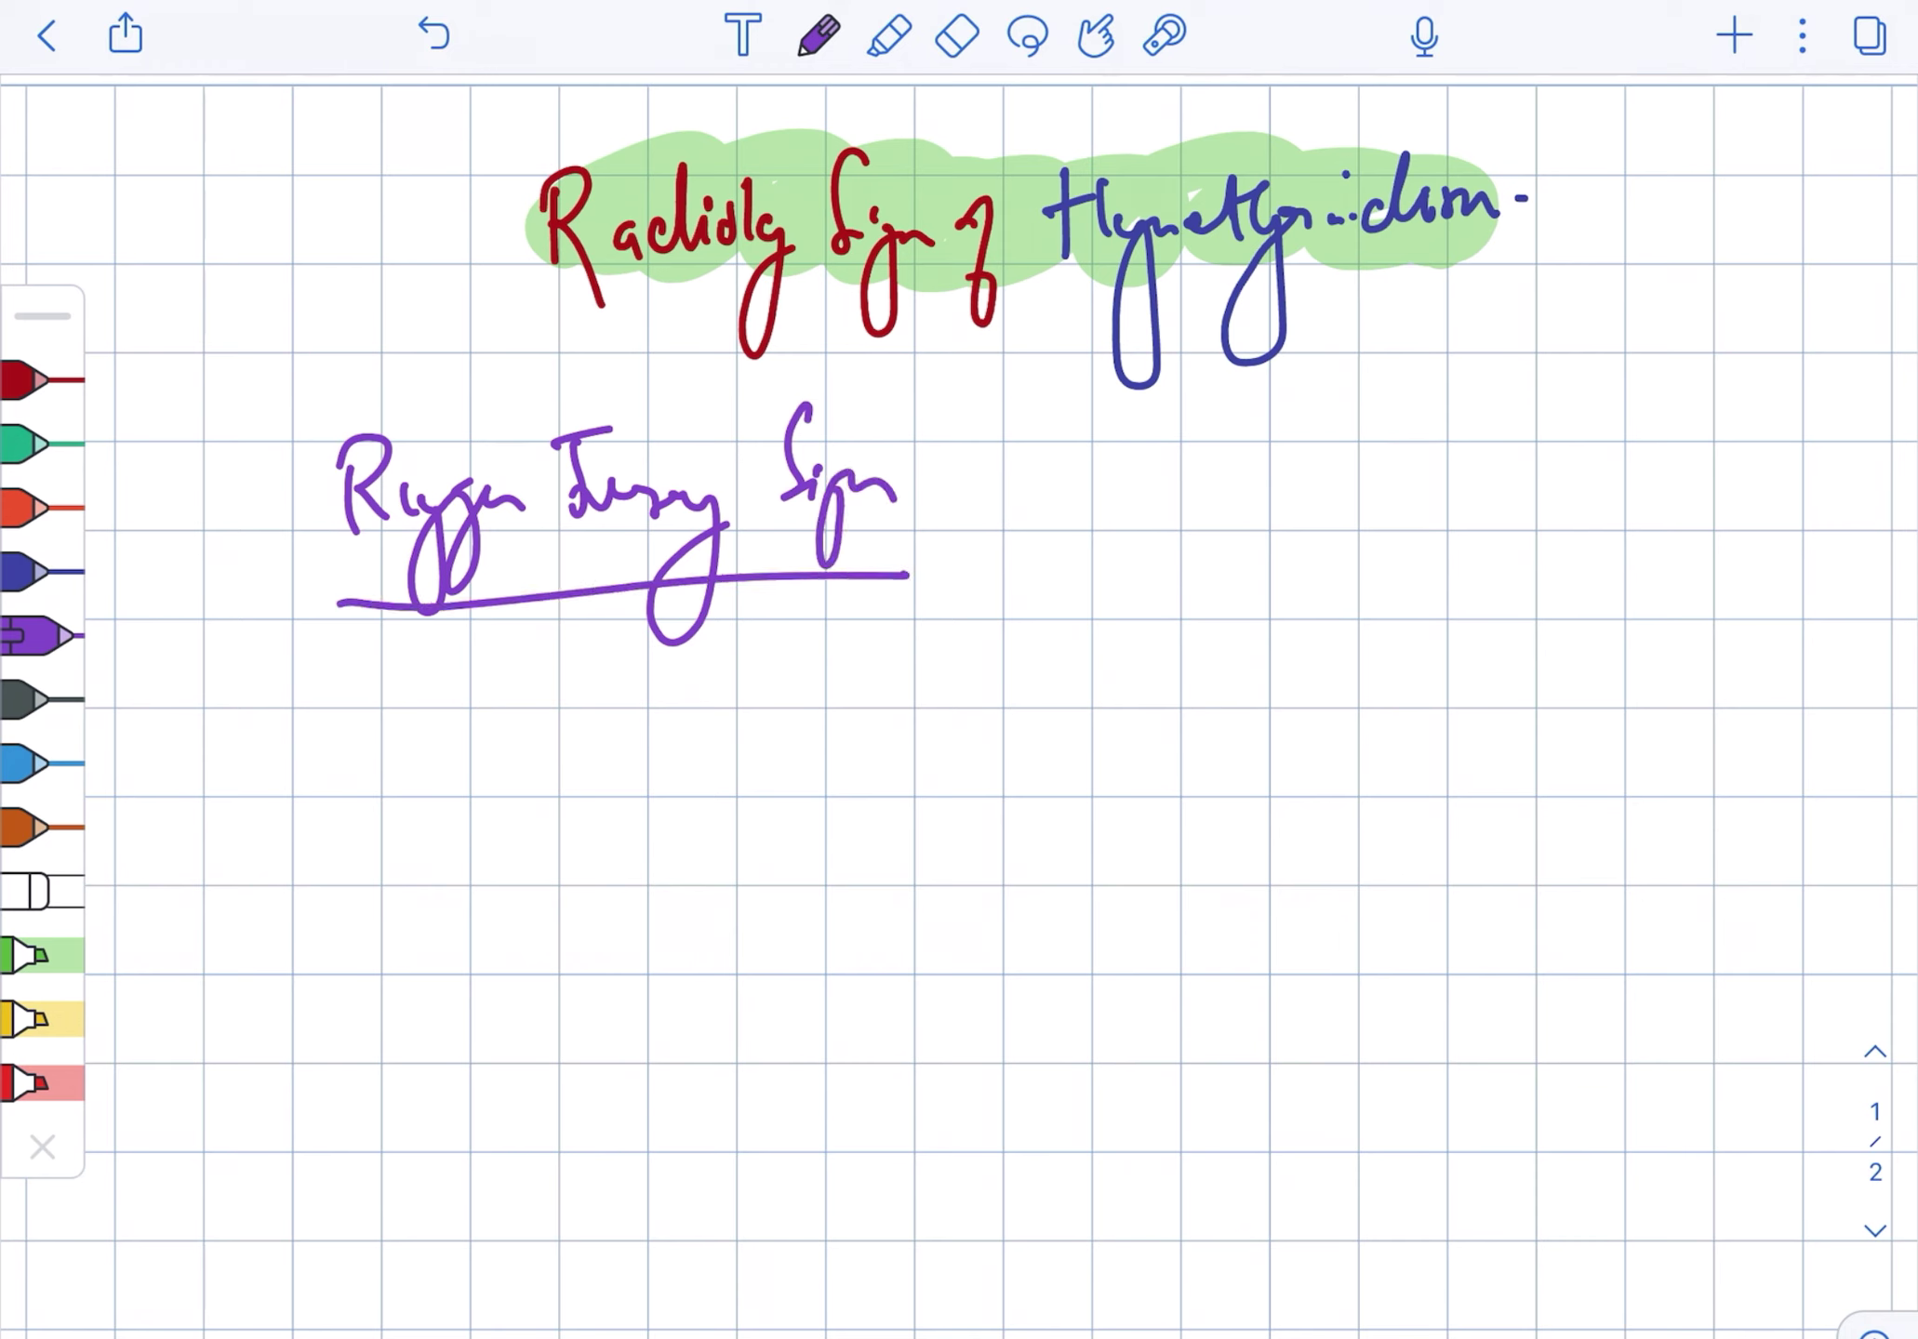
drag(832, 476, 828, 577)
drag(889, 498, 923, 493)
drag(926, 488, 940, 509)
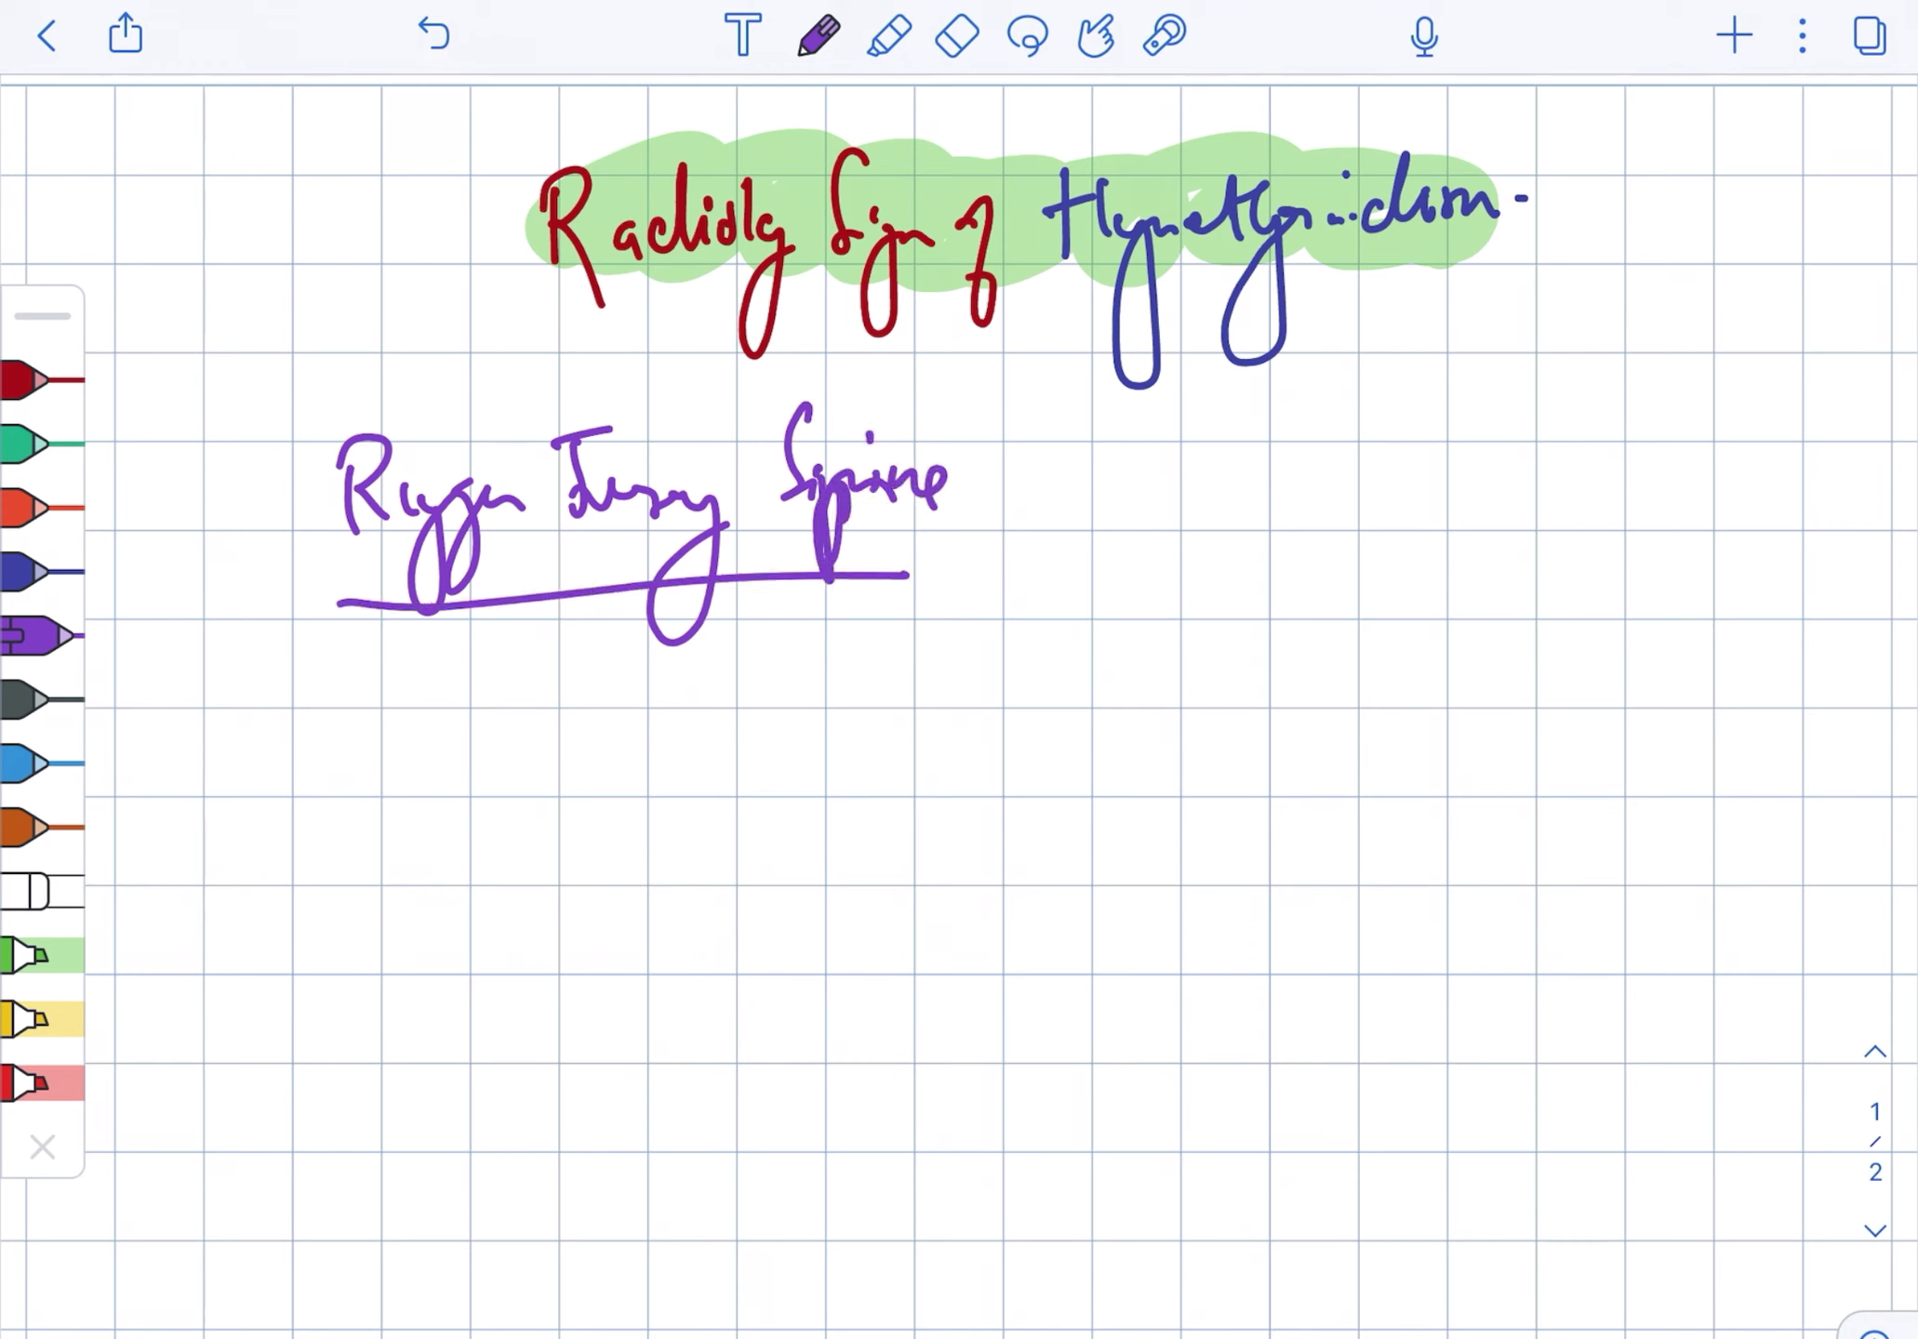
Add a dark-grey arrow beside Spine pointing to the note 'Hyperparathyroidism 2°'.
click(37, 700)
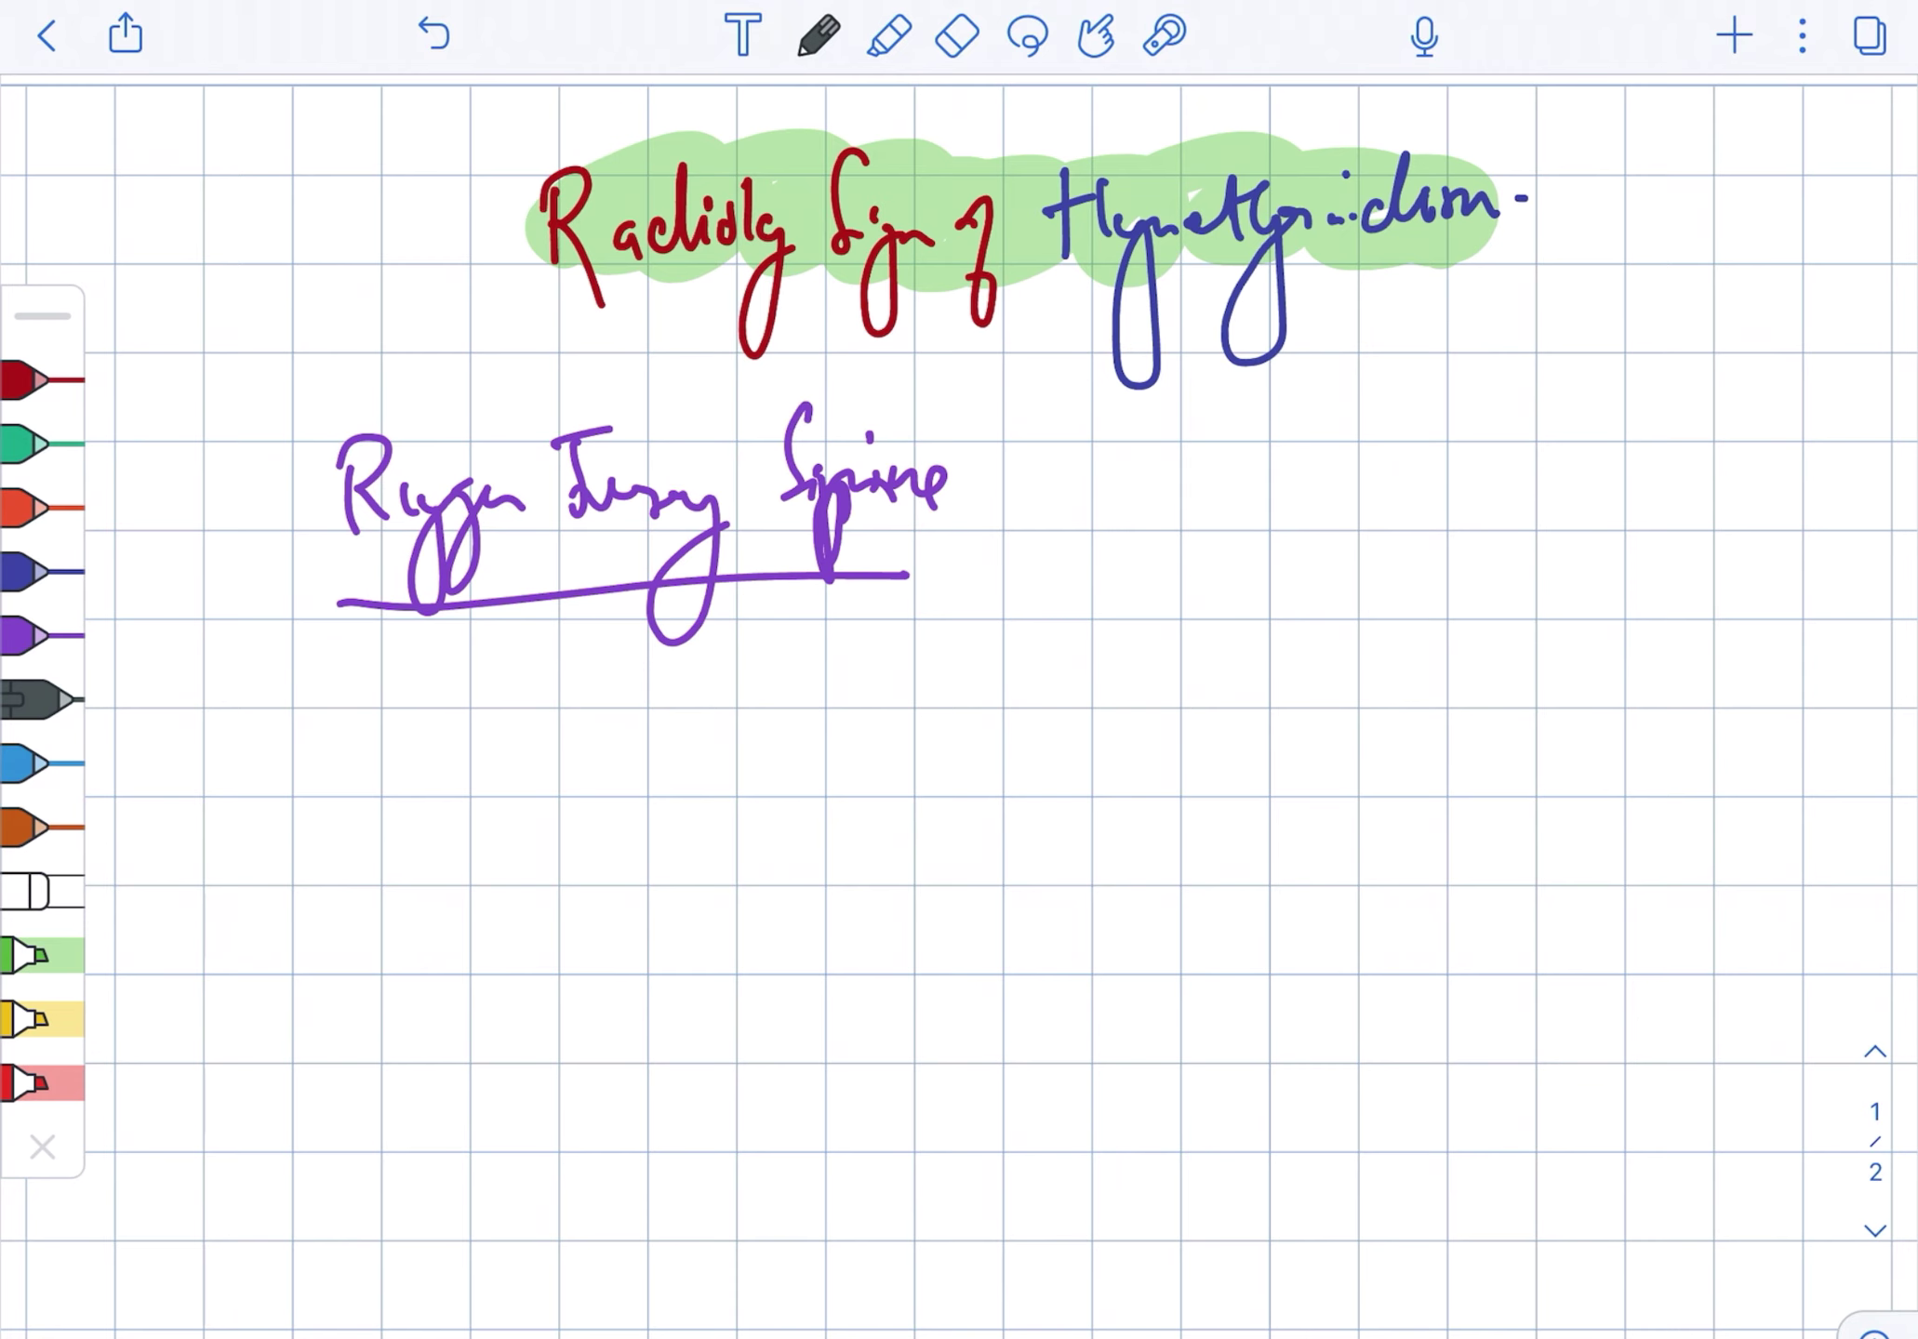
drag(1078, 495, 1220, 493)
mouse_move(1158, 519)
mouse_down()
mouse_move(1154, 585)
mouse_move(1423, 481)
mouse_move(1598, 577)
mouse_up()
click(1291, 536)
Write a light-blue 'Endplate' label with an arrow beneath the grey note.
click(37, 764)
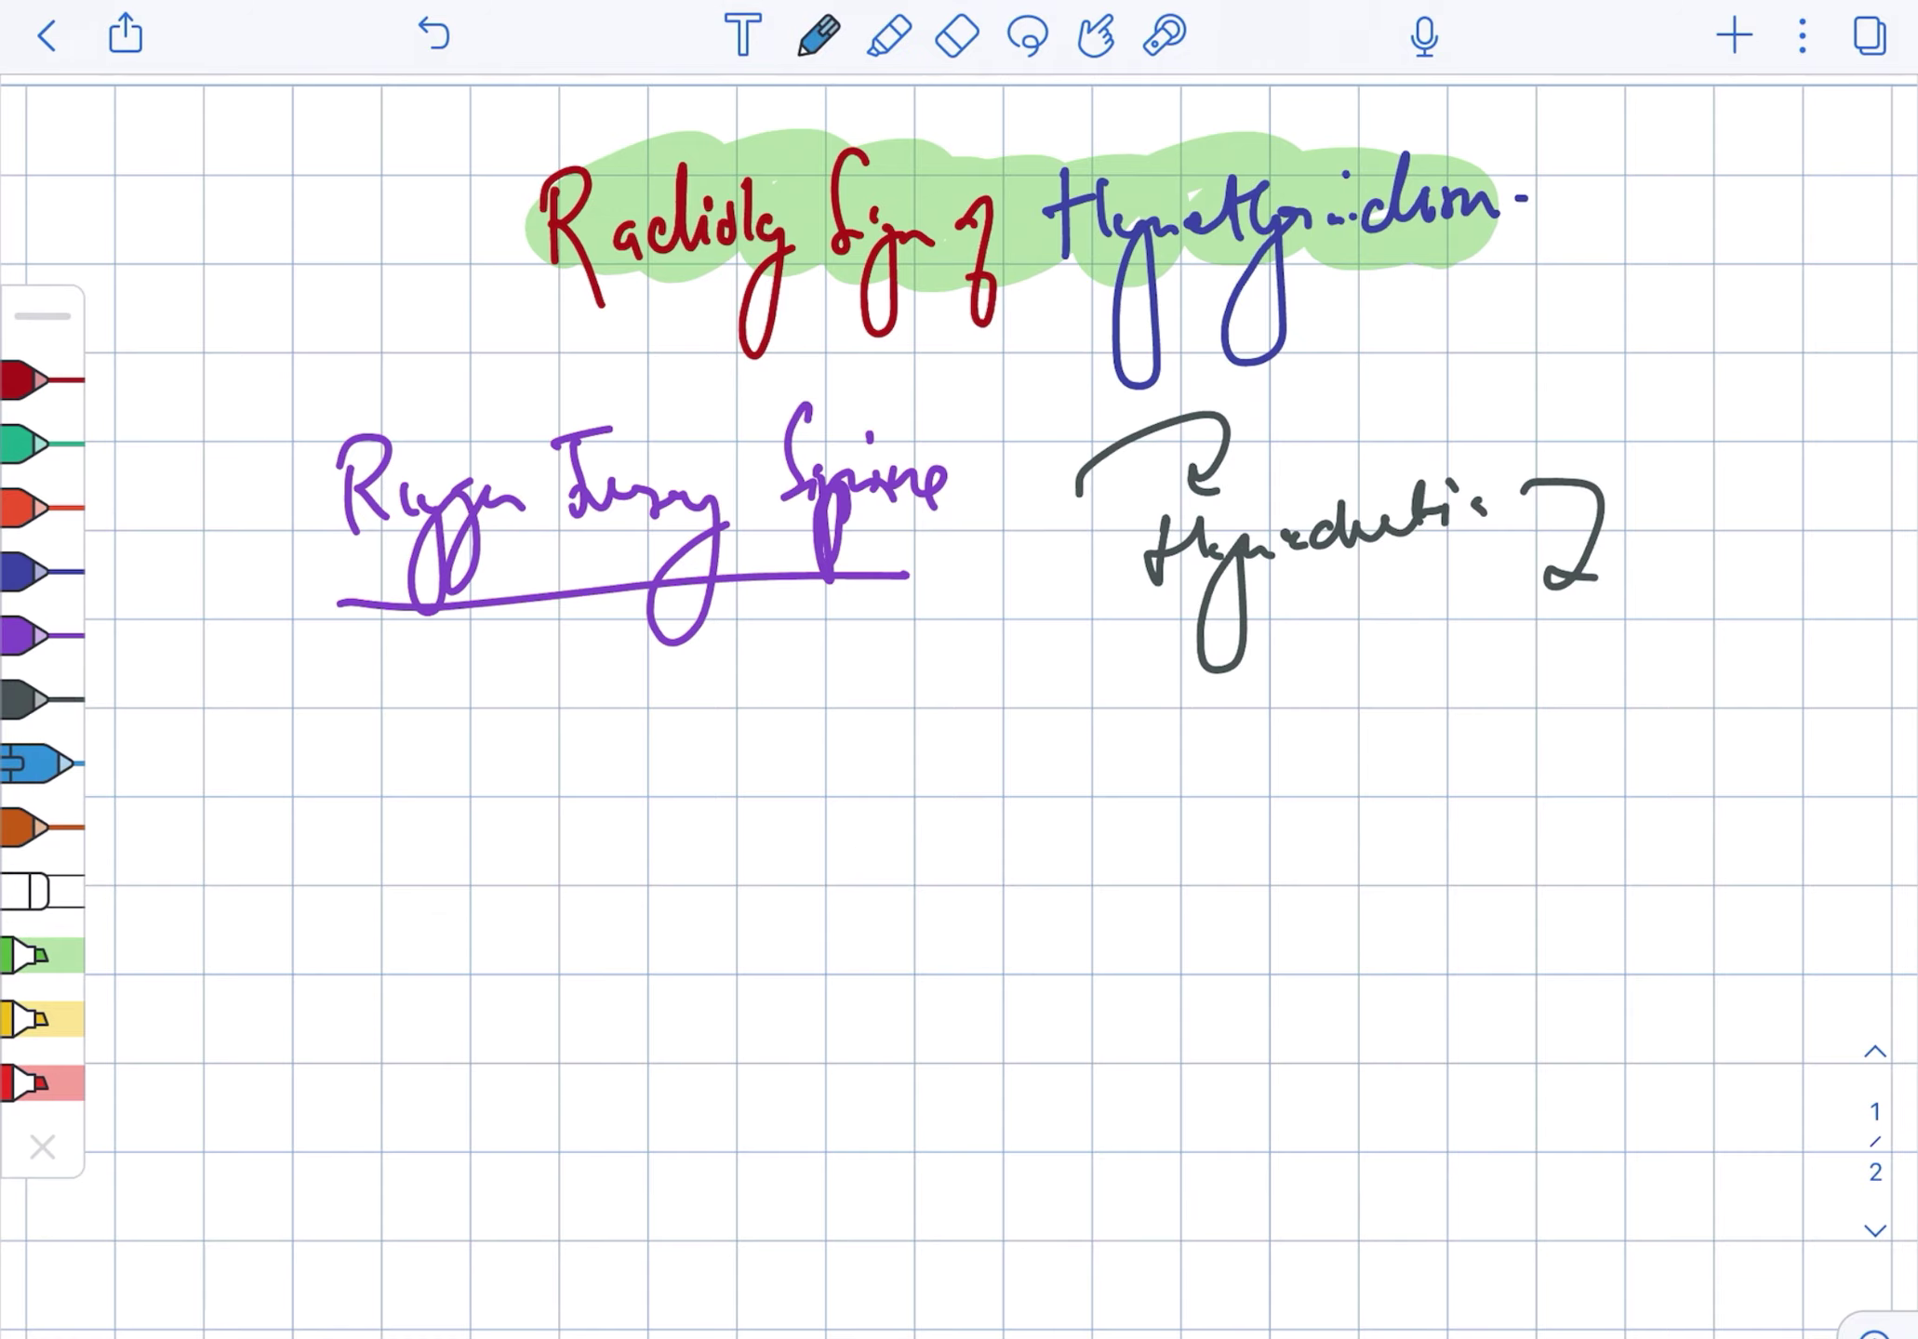
mouse_move(1446, 640)
mouse_down()
mouse_move(1451, 707)
mouse_move(1514, 707)
mouse_up()
mouse_move(1571, 642)
mouse_down()
mouse_move(1570, 693)
mouse_move(1607, 665)
mouse_move(1739, 651)
mouse_up()
drag(1419, 718, 1717, 715)
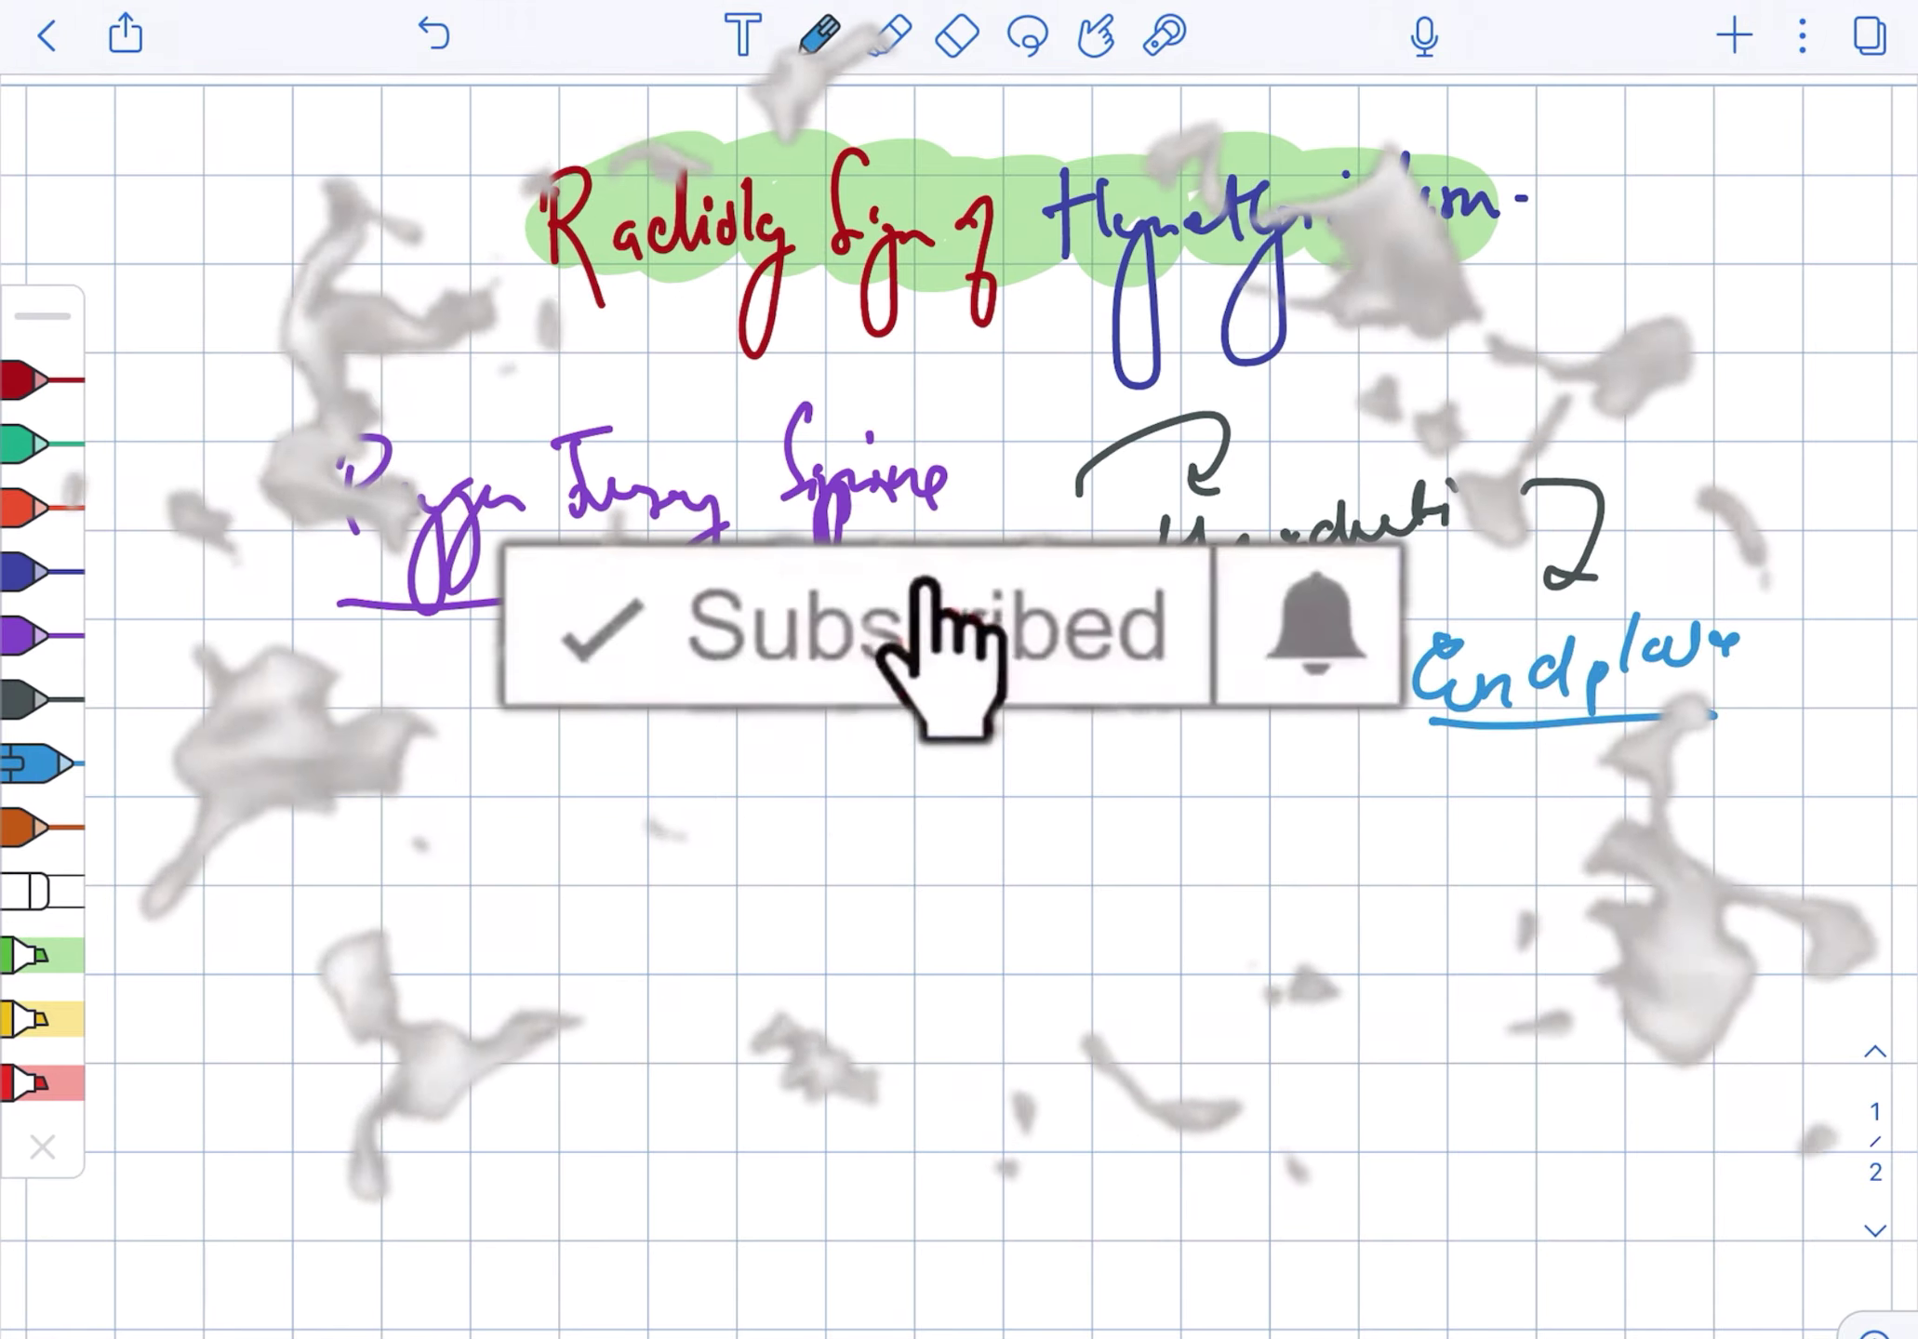
mouse_move(1409, 756)
mouse_down()
mouse_move(1710, 761)
mouse_move(1723, 744)
mouse_up()
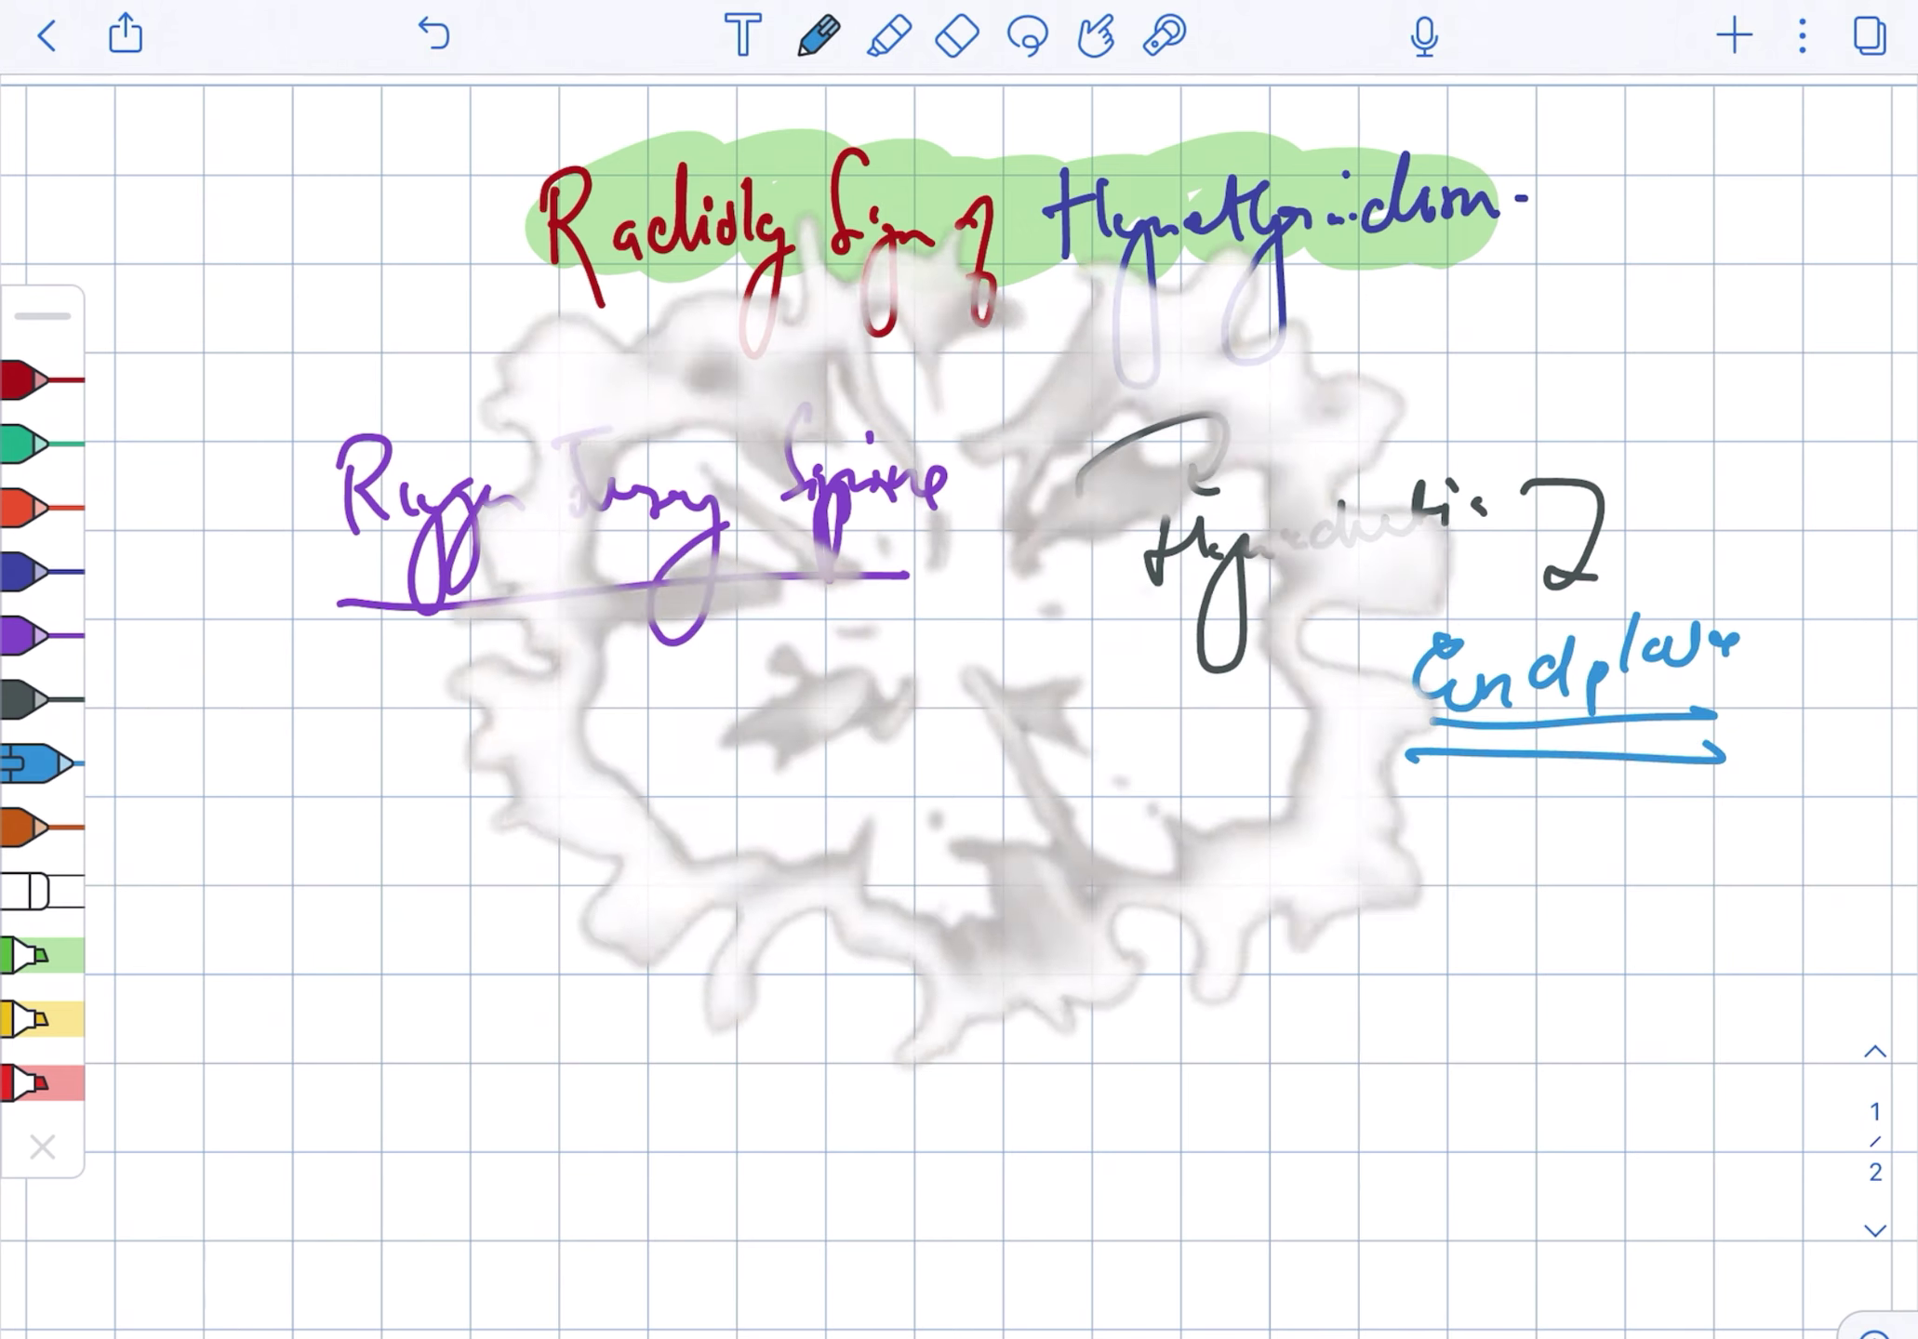
click(37, 571)
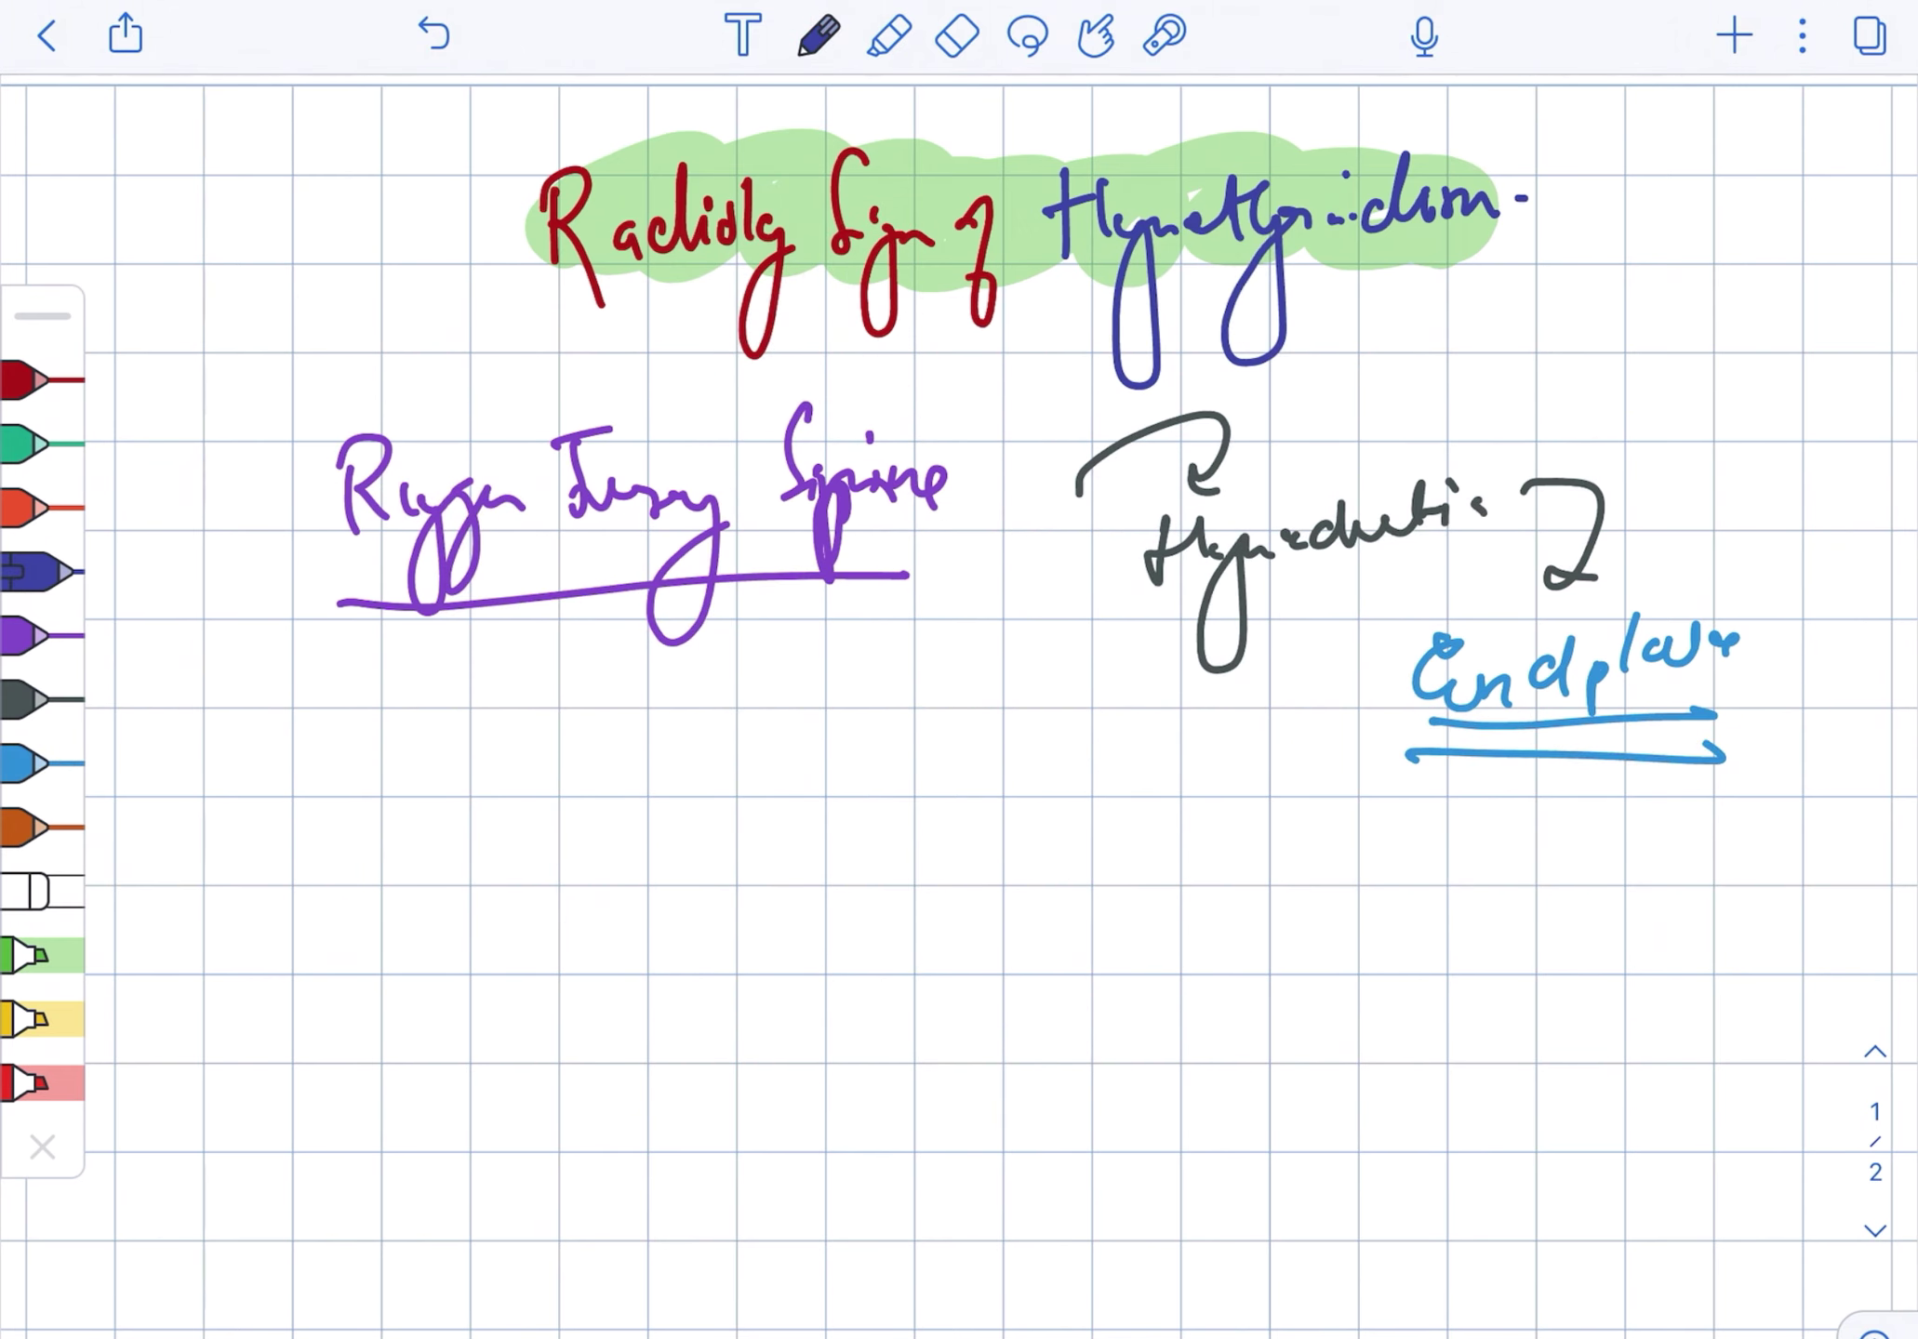
Write 'Rugby Jersey.' in dark blue, then an underlined dark-grey 'Subperiosteal Bone resorption:' heading.
drag(796, 792, 1150, 737)
click(1199, 726)
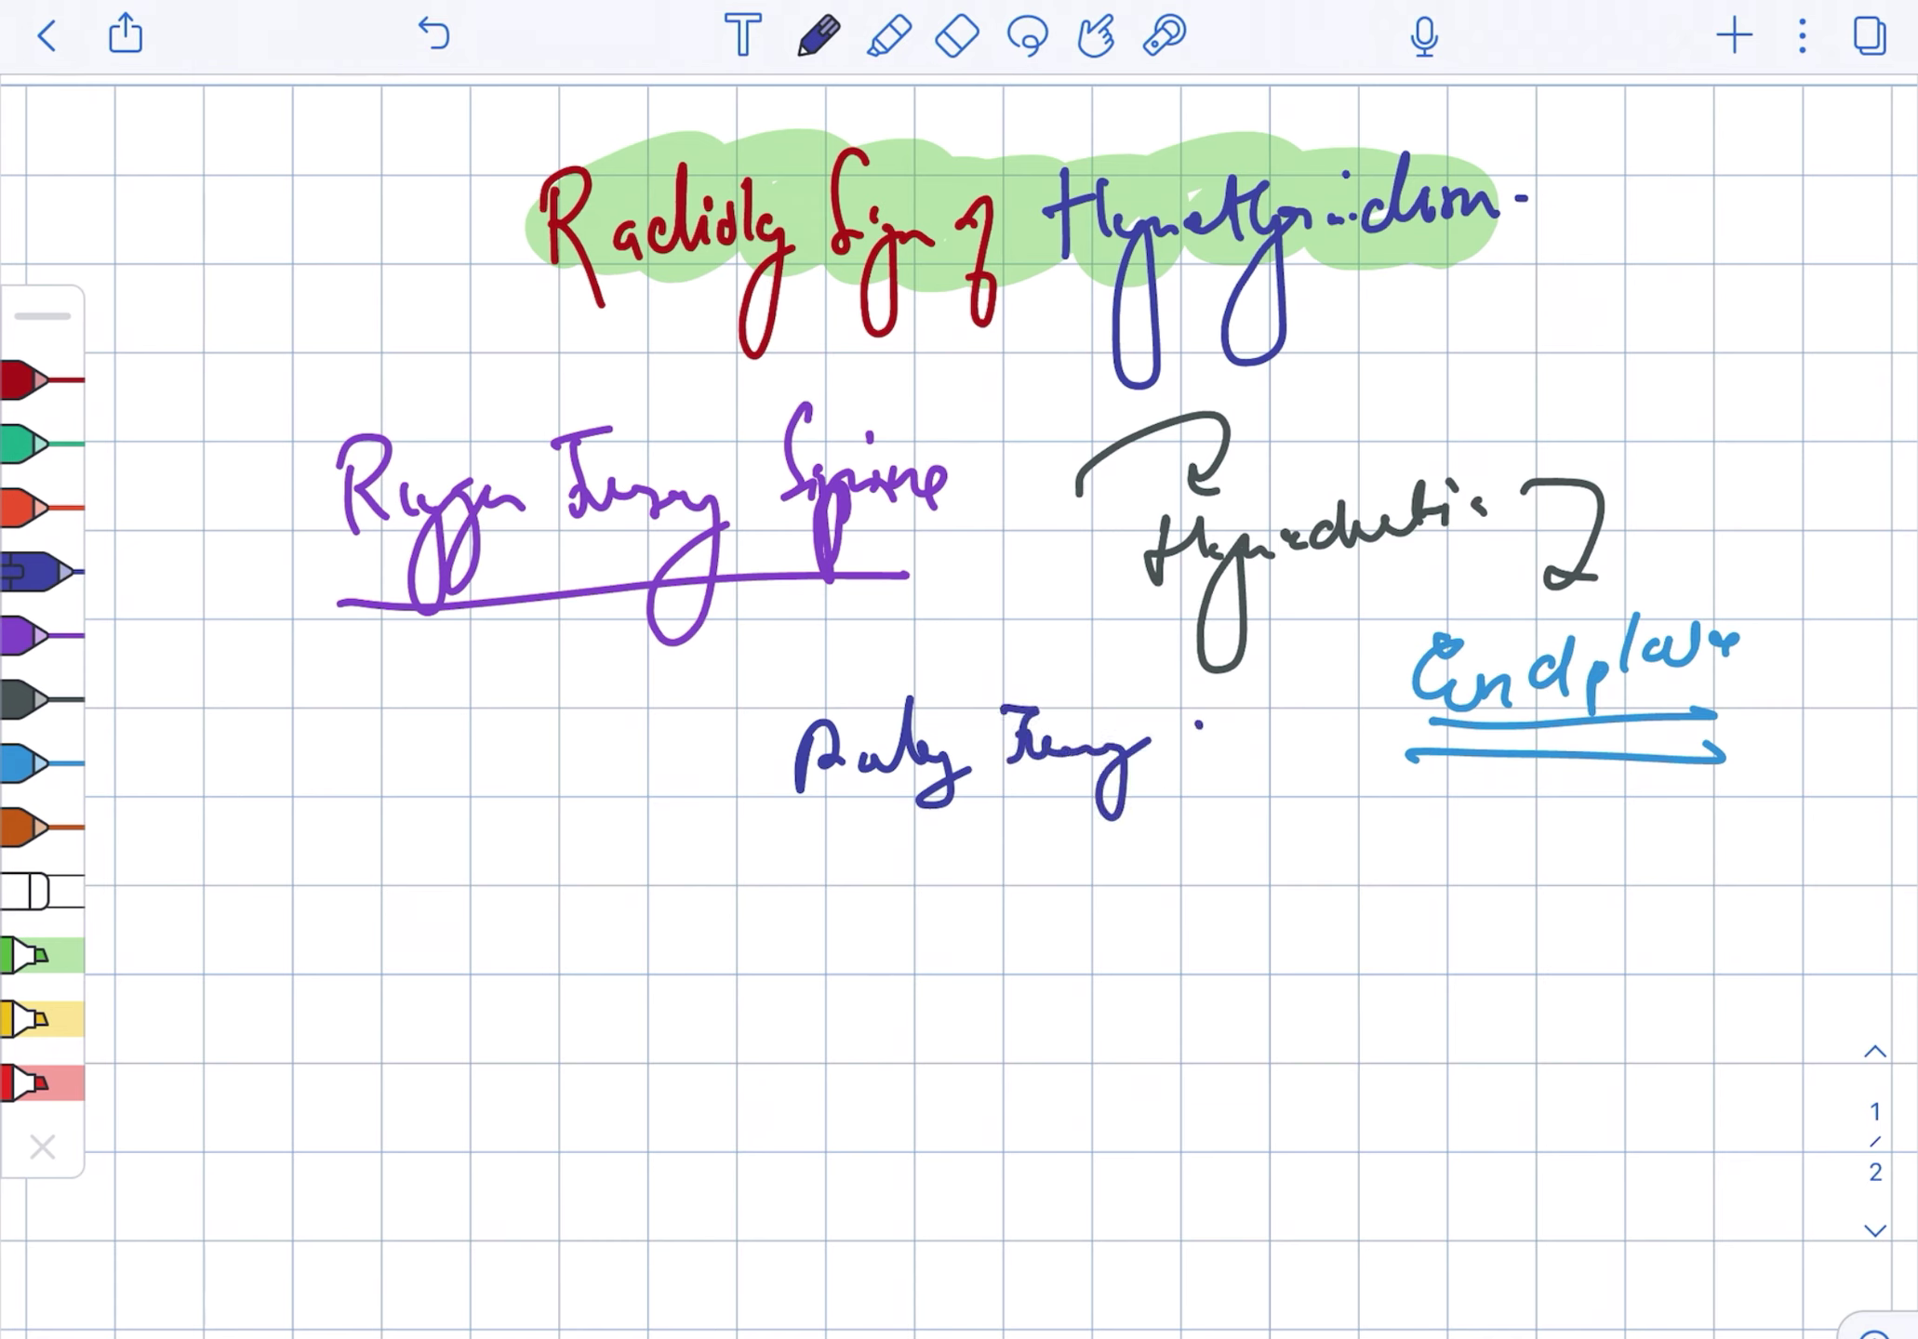
click(38, 700)
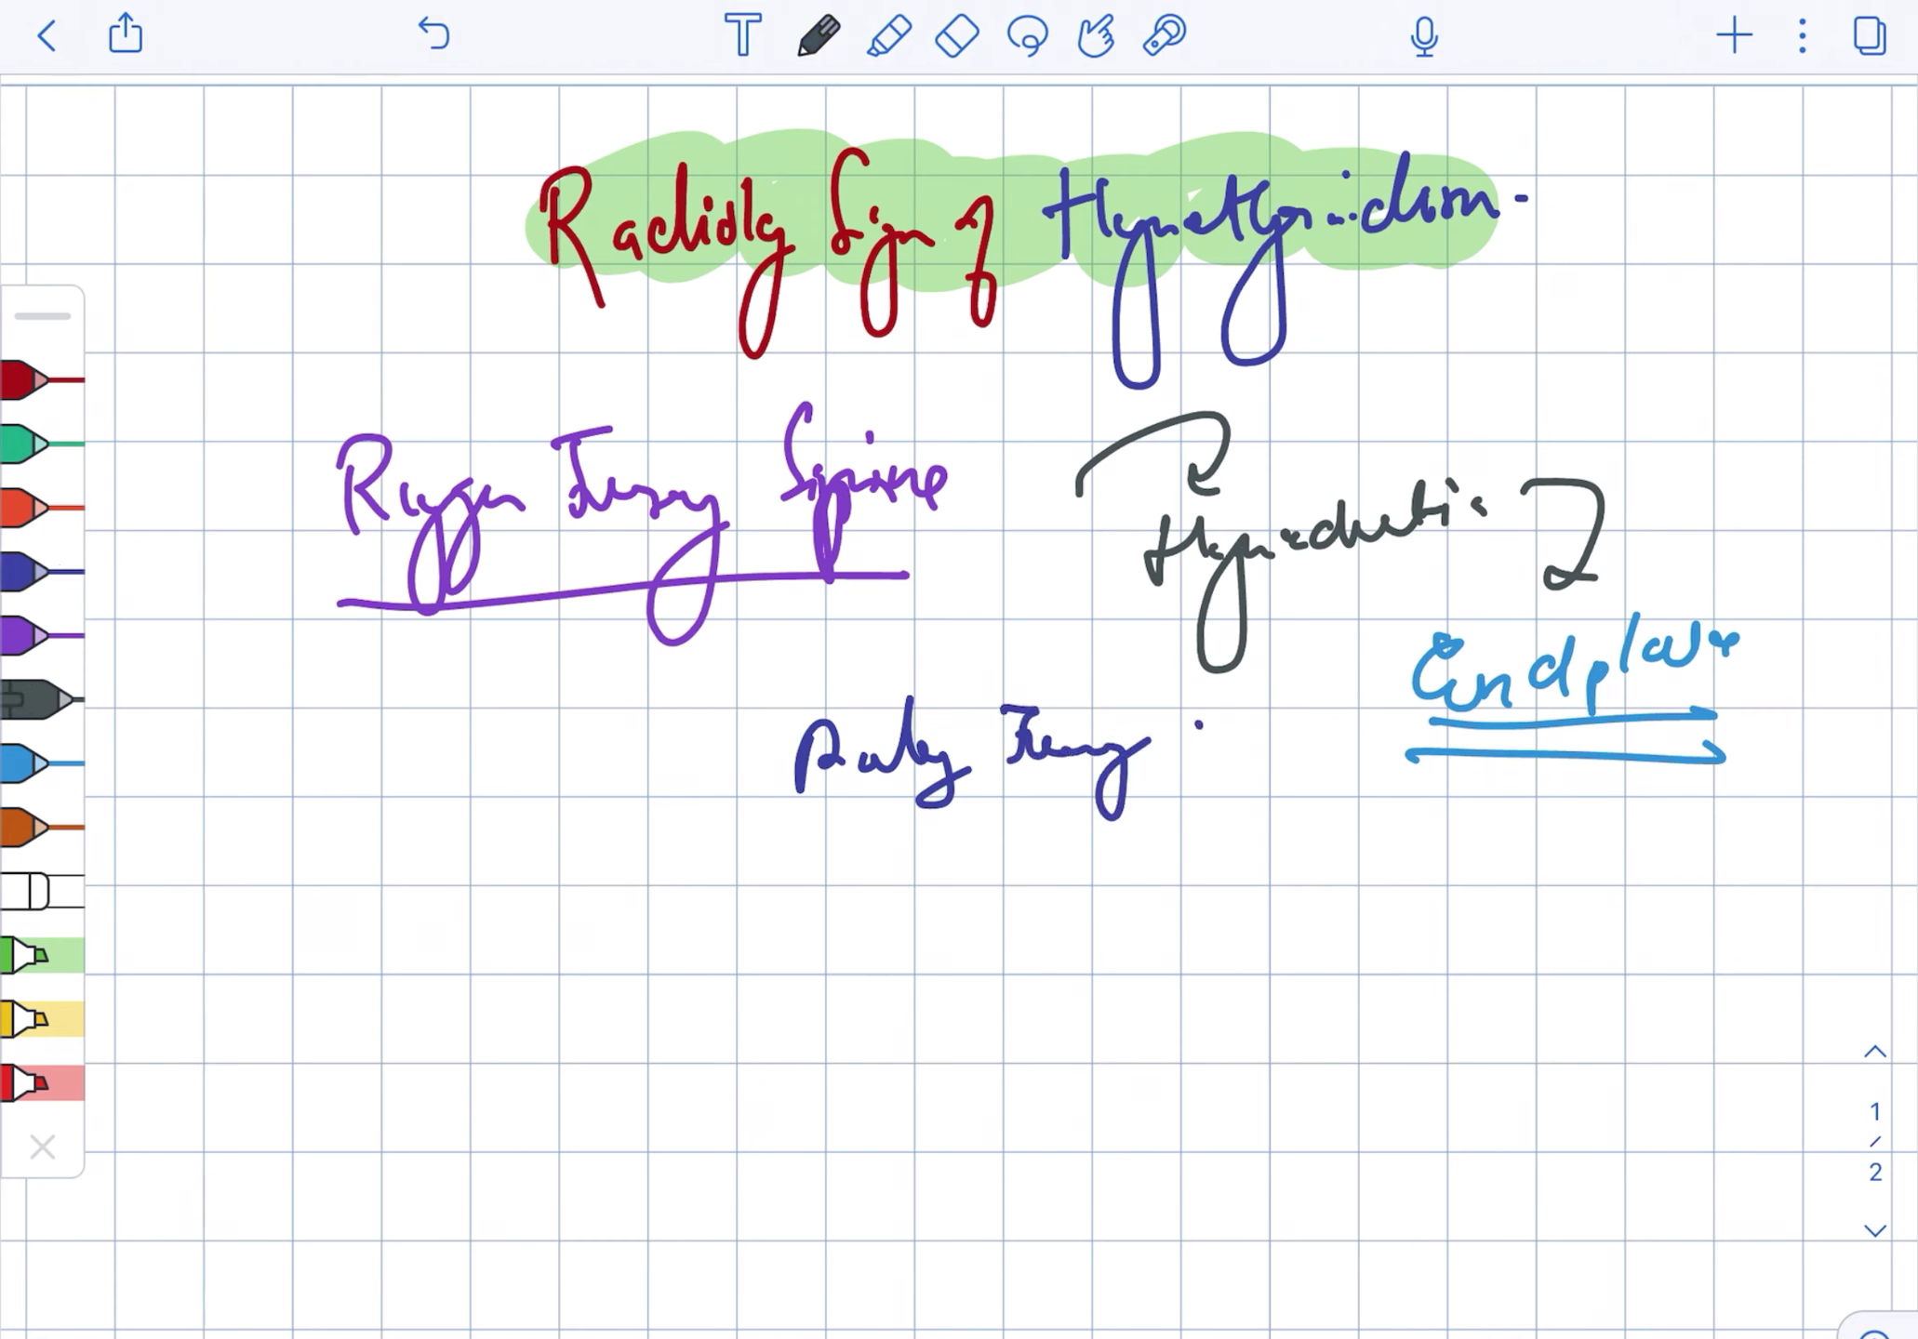
mouse_move(428, 842)
mouse_down()
mouse_move(384, 960)
mouse_move(471, 930)
mouse_up()
drag(456, 880, 511, 986)
mouse_move(517, 926)
mouse_down()
mouse_move(759, 879)
mouse_move(795, 907)
mouse_move(822, 897)
mouse_up()
mouse_move(848, 907)
mouse_down()
mouse_move(876, 865)
mouse_move(928, 879)
mouse_move(958, 954)
mouse_move(1038, 879)
mouse_up()
drag(389, 997, 1068, 941)
click(1105, 843)
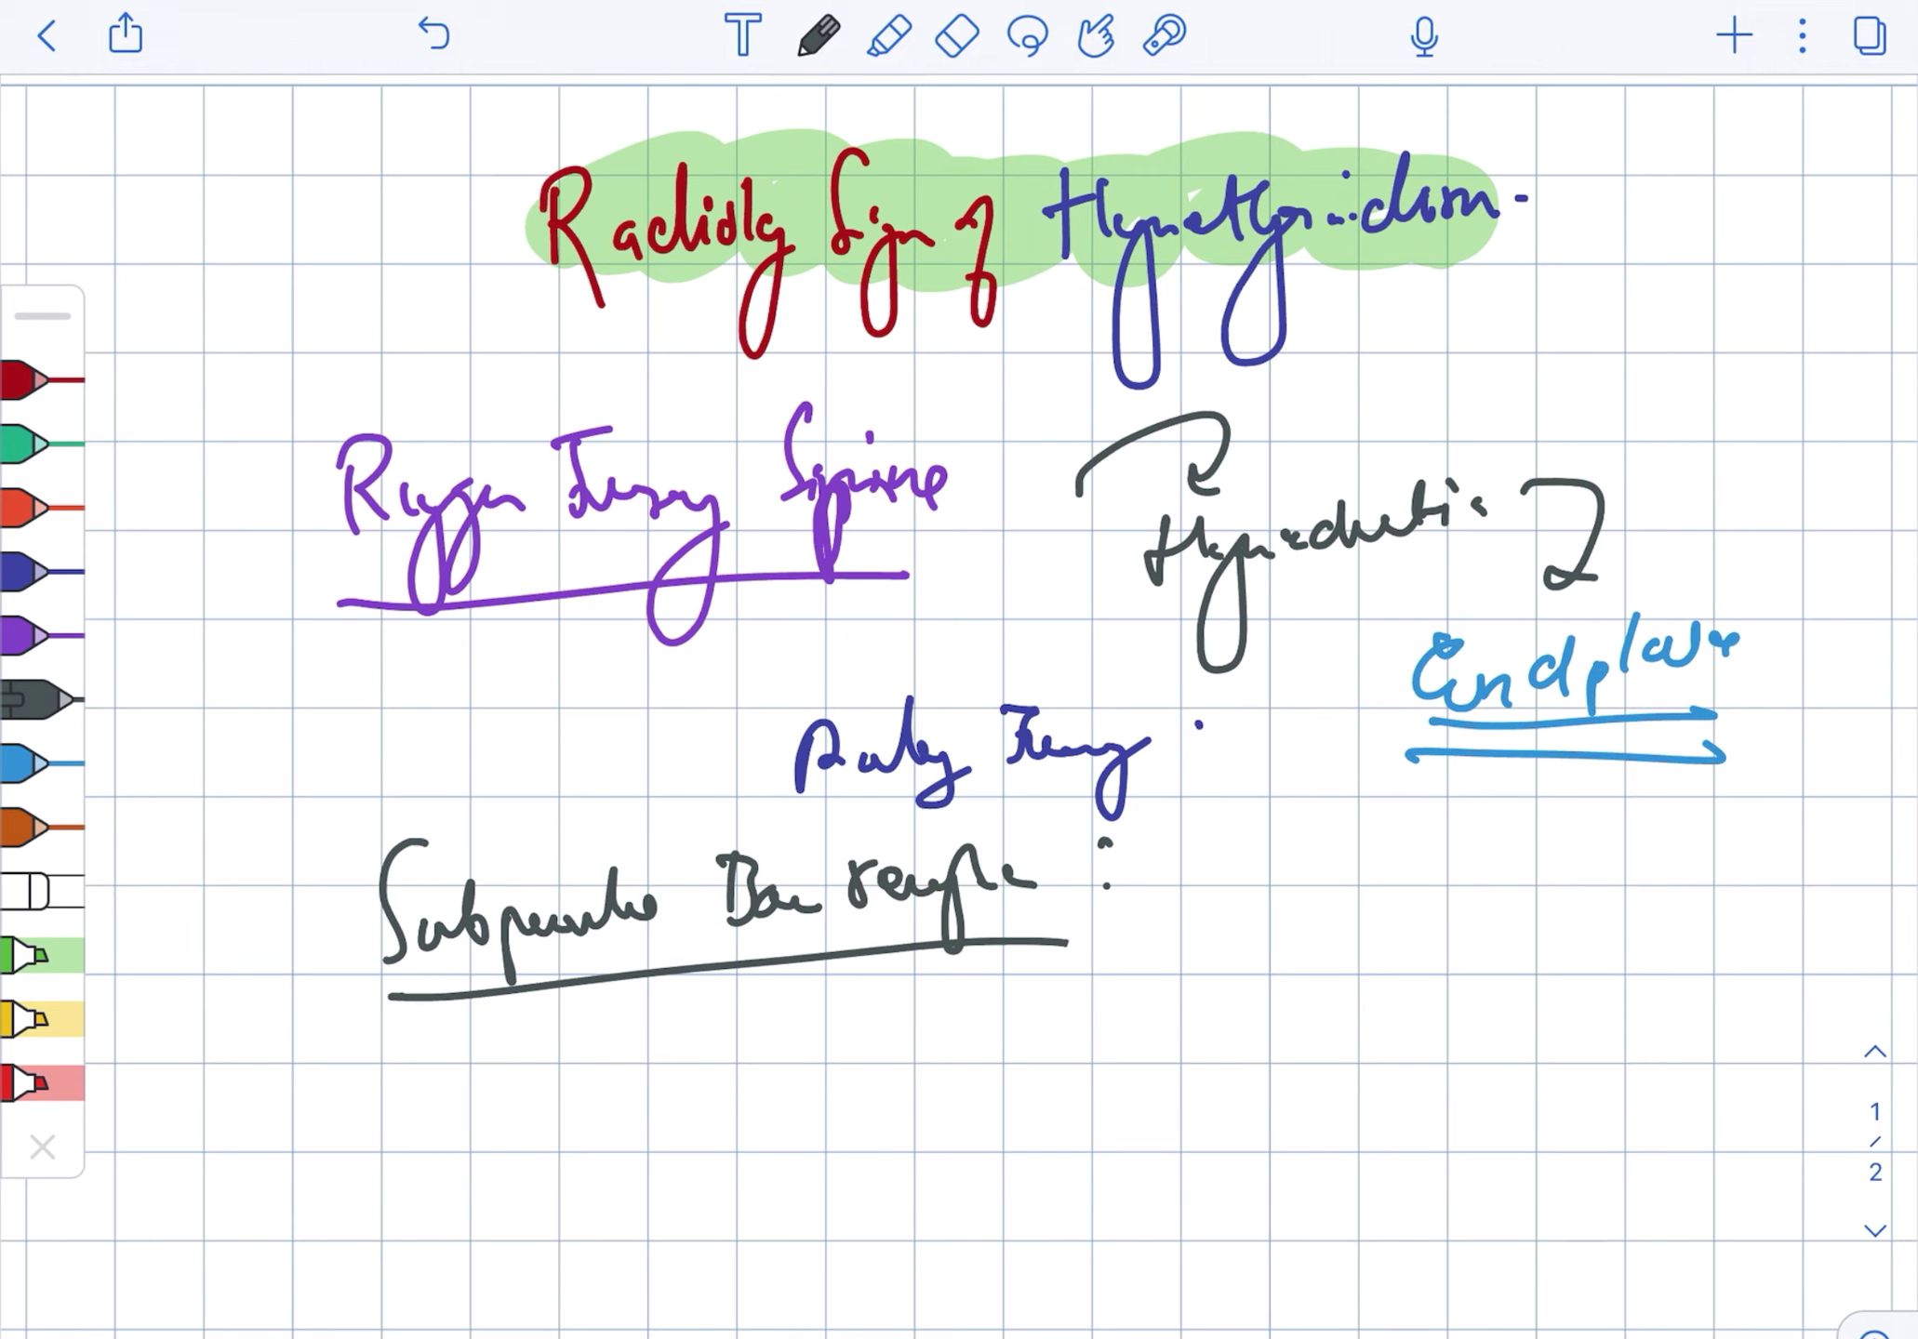
Write an underlined orange 'Radial' with an arrow to 'phalanges' beside the heading.
click(38, 827)
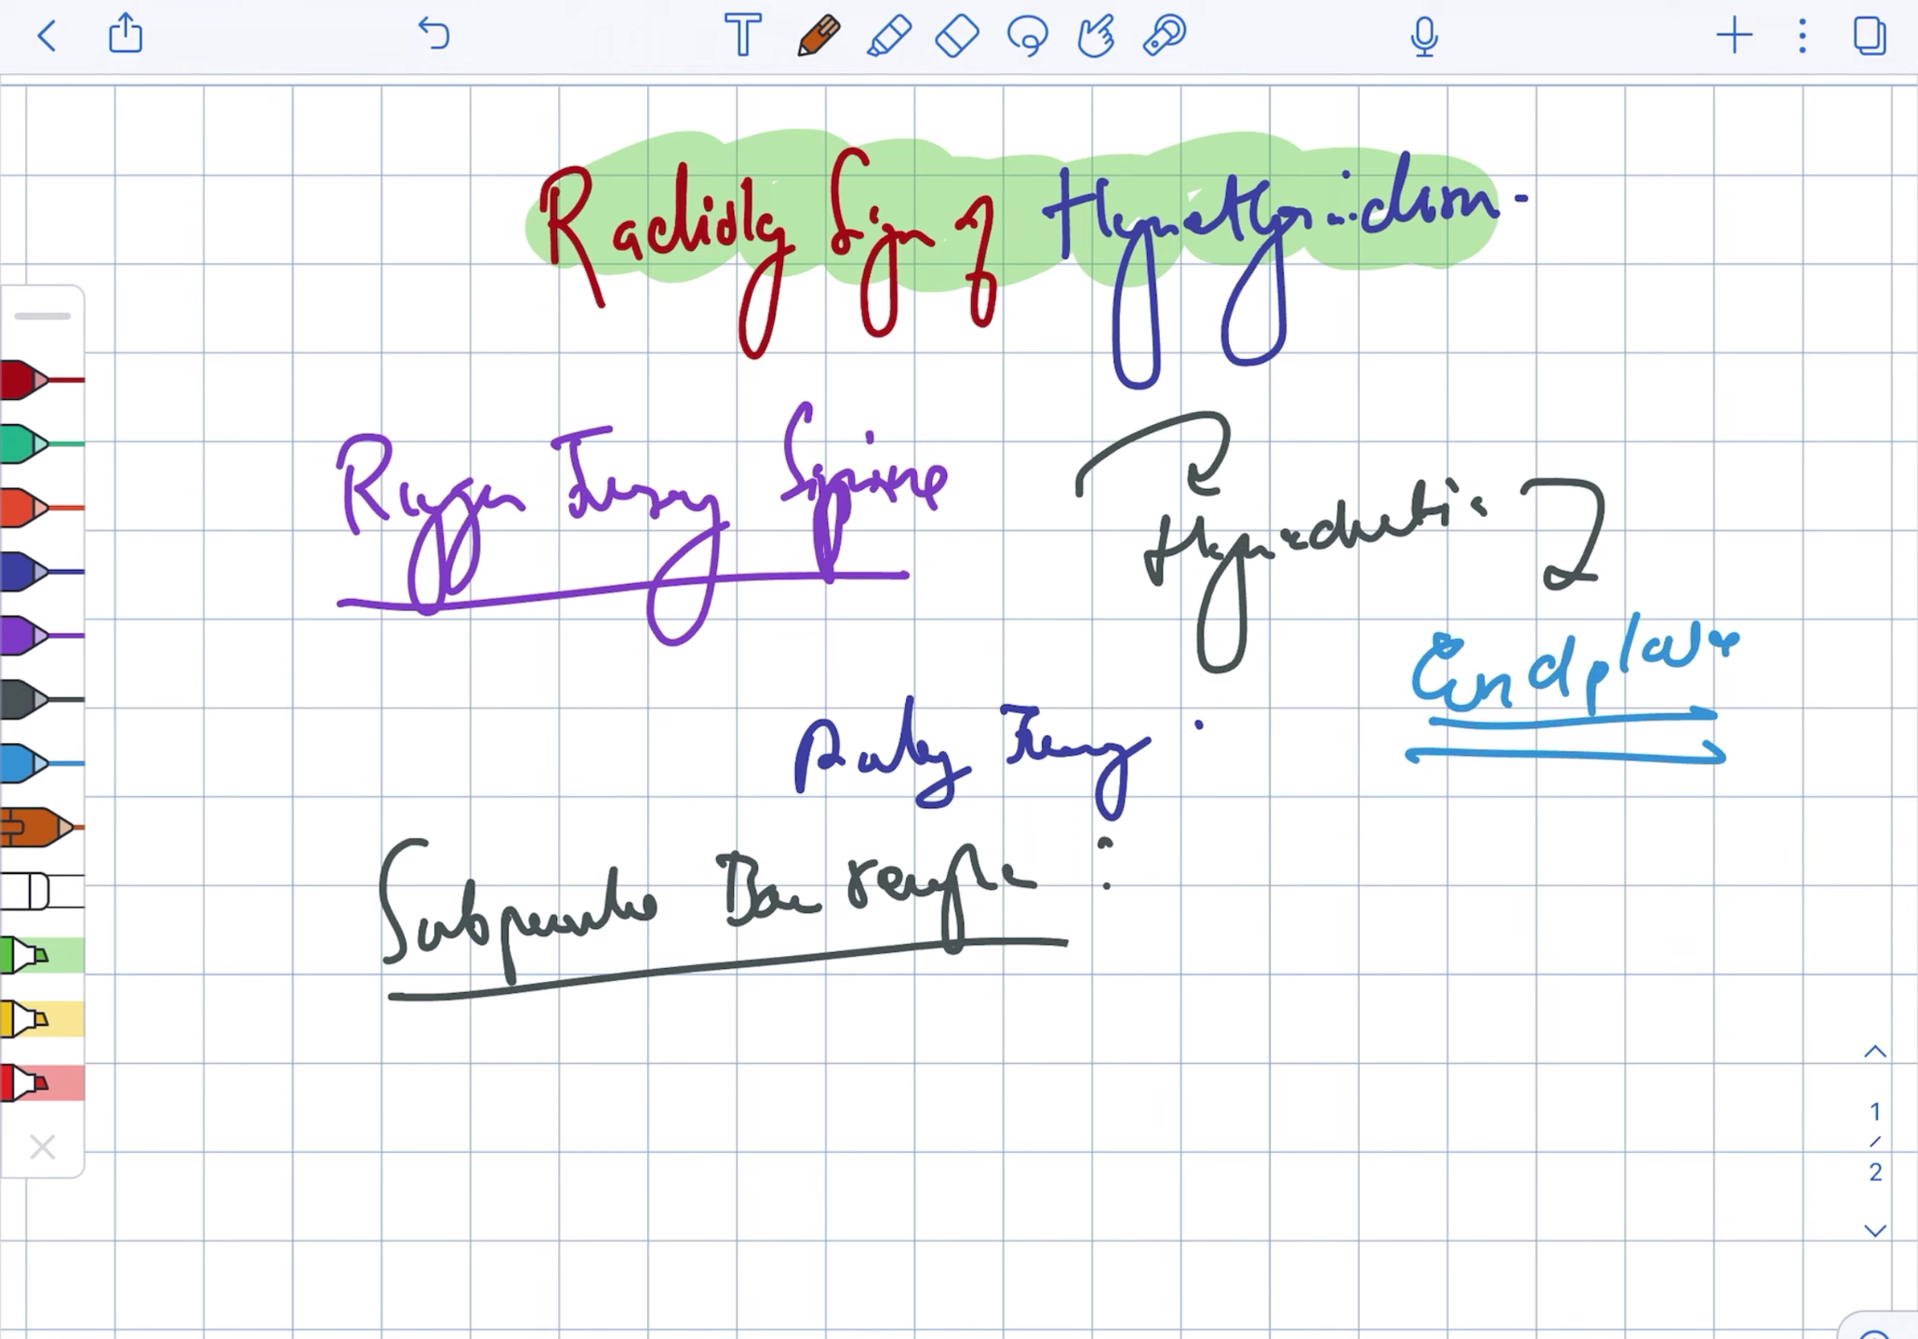
drag(1228, 889, 1373, 804)
mouse_move(1370, 841)
mouse_down()
mouse_move(1377, 866)
mouse_move(1432, 814)
mouse_up()
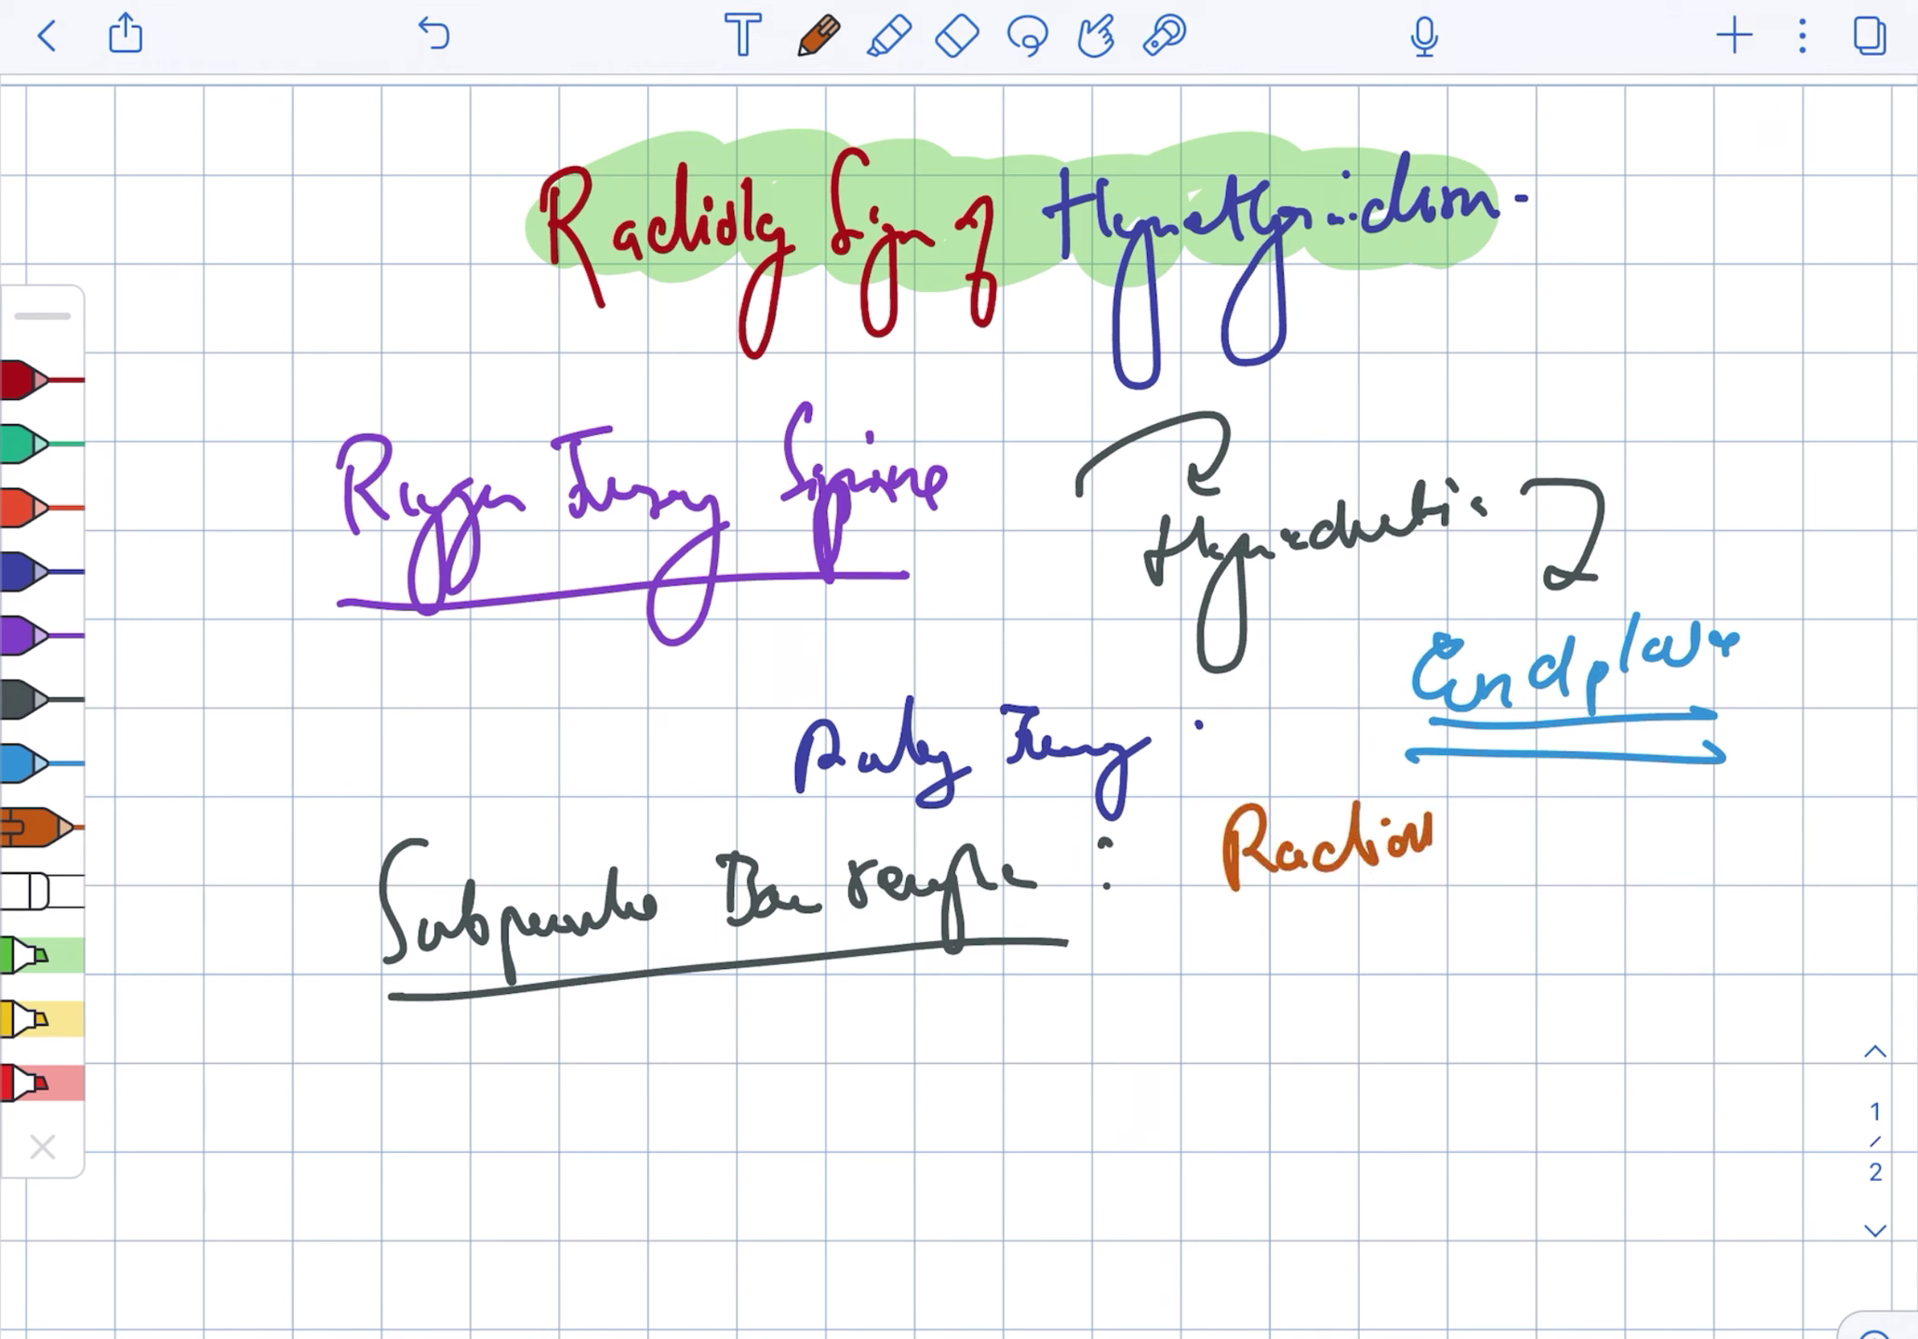
drag(1214, 904, 1458, 900)
drag(1530, 842, 1574, 898)
mouse_move(1485, 1006)
mouse_down()
mouse_move(1481, 951)
mouse_move(1522, 950)
mouse_up()
mouse_move(1546, 935)
mouse_down()
mouse_move(1545, 979)
mouse_move(1595, 975)
mouse_up()
mouse_move(1609, 922)
mouse_down()
mouse_move(1651, 926)
mouse_move(1626, 999)
mouse_up()
drag(1451, 1121, 1470, 1065)
mouse_move(1492, 1077)
mouse_down()
mouse_move(1500, 1032)
mouse_move(1581, 988)
mouse_move(1622, 1033)
mouse_up()
drag(1623, 1034, 1633, 1046)
Write '(Index/Middle)' in light blue under the heading and circle it in dark blue.
click(37, 764)
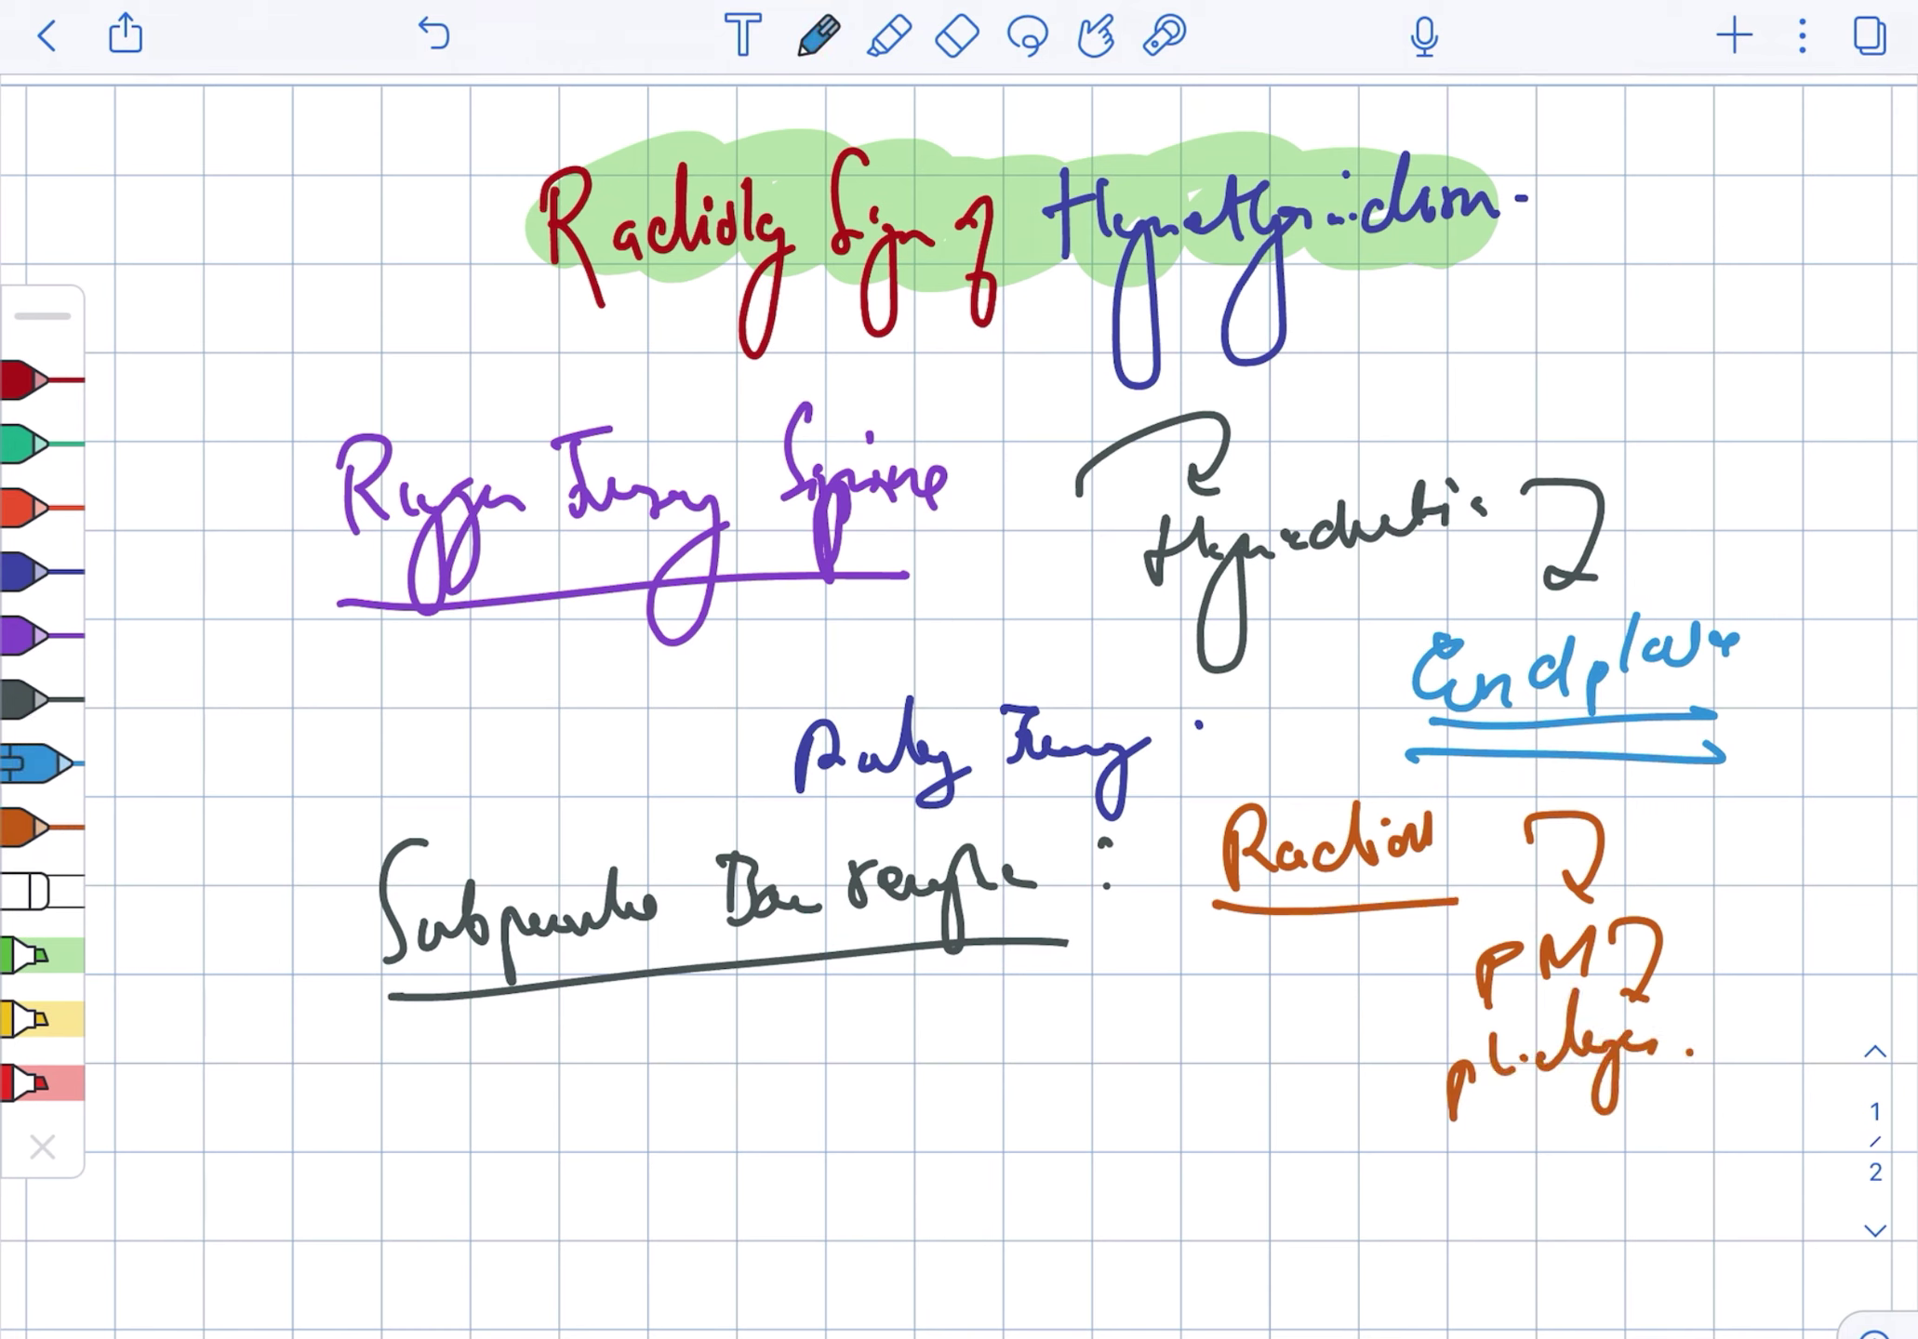
drag(684, 1040, 662, 1116)
drag(741, 1051, 741, 1107)
mouse_move(762, 1104)
mouse_down()
mouse_move(772, 1070)
mouse_move(833, 1047)
mouse_move(895, 1055)
mouse_move(980, 984)
mouse_up()
mouse_move(961, 1084)
mouse_down()
mouse_move(1084, 1042)
mouse_move(1154, 1046)
mouse_up()
drag(1168, 963, 1176, 1079)
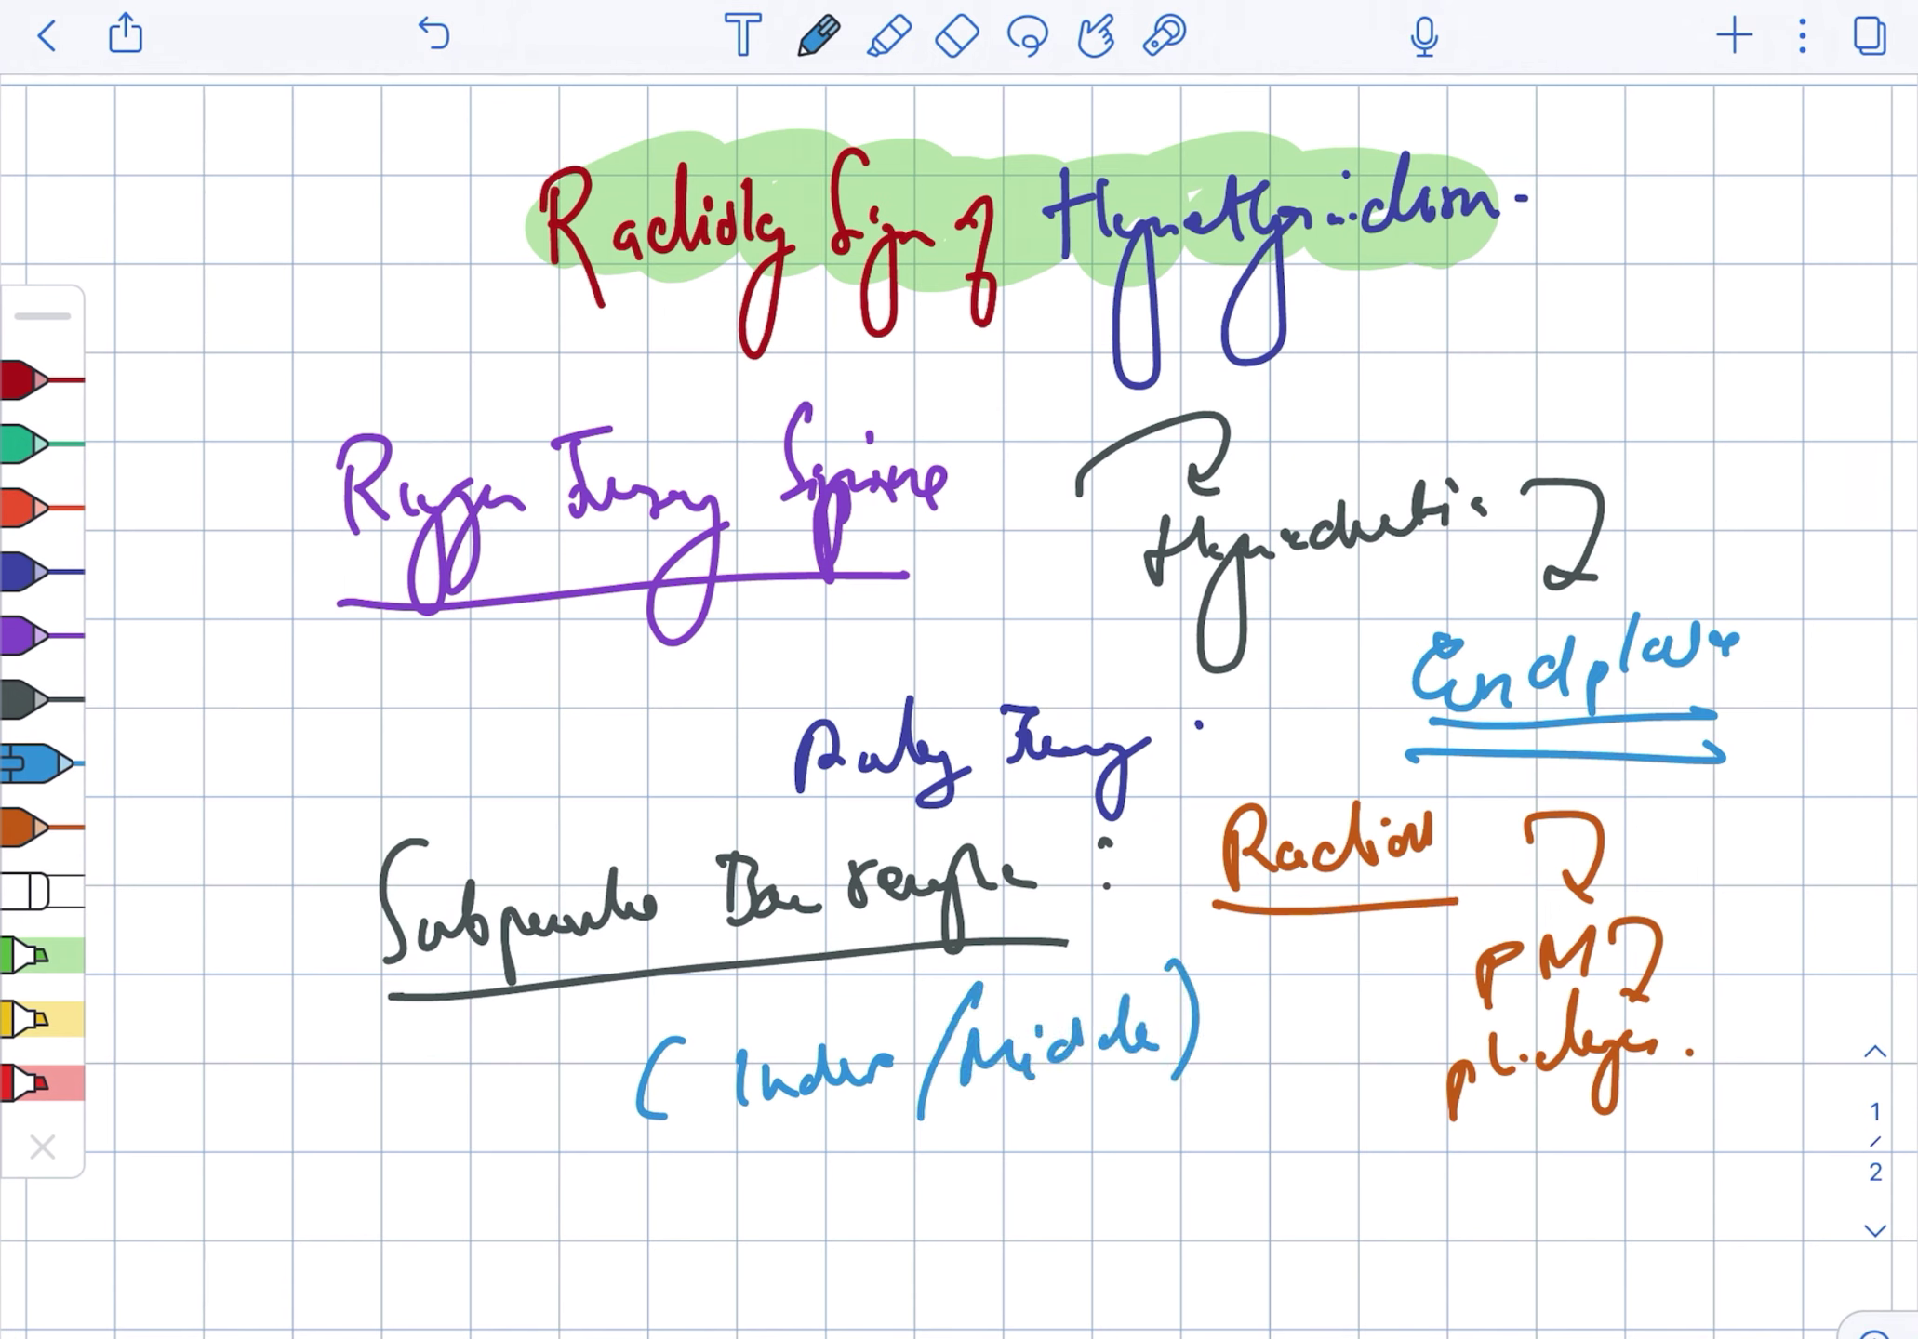
click(37, 571)
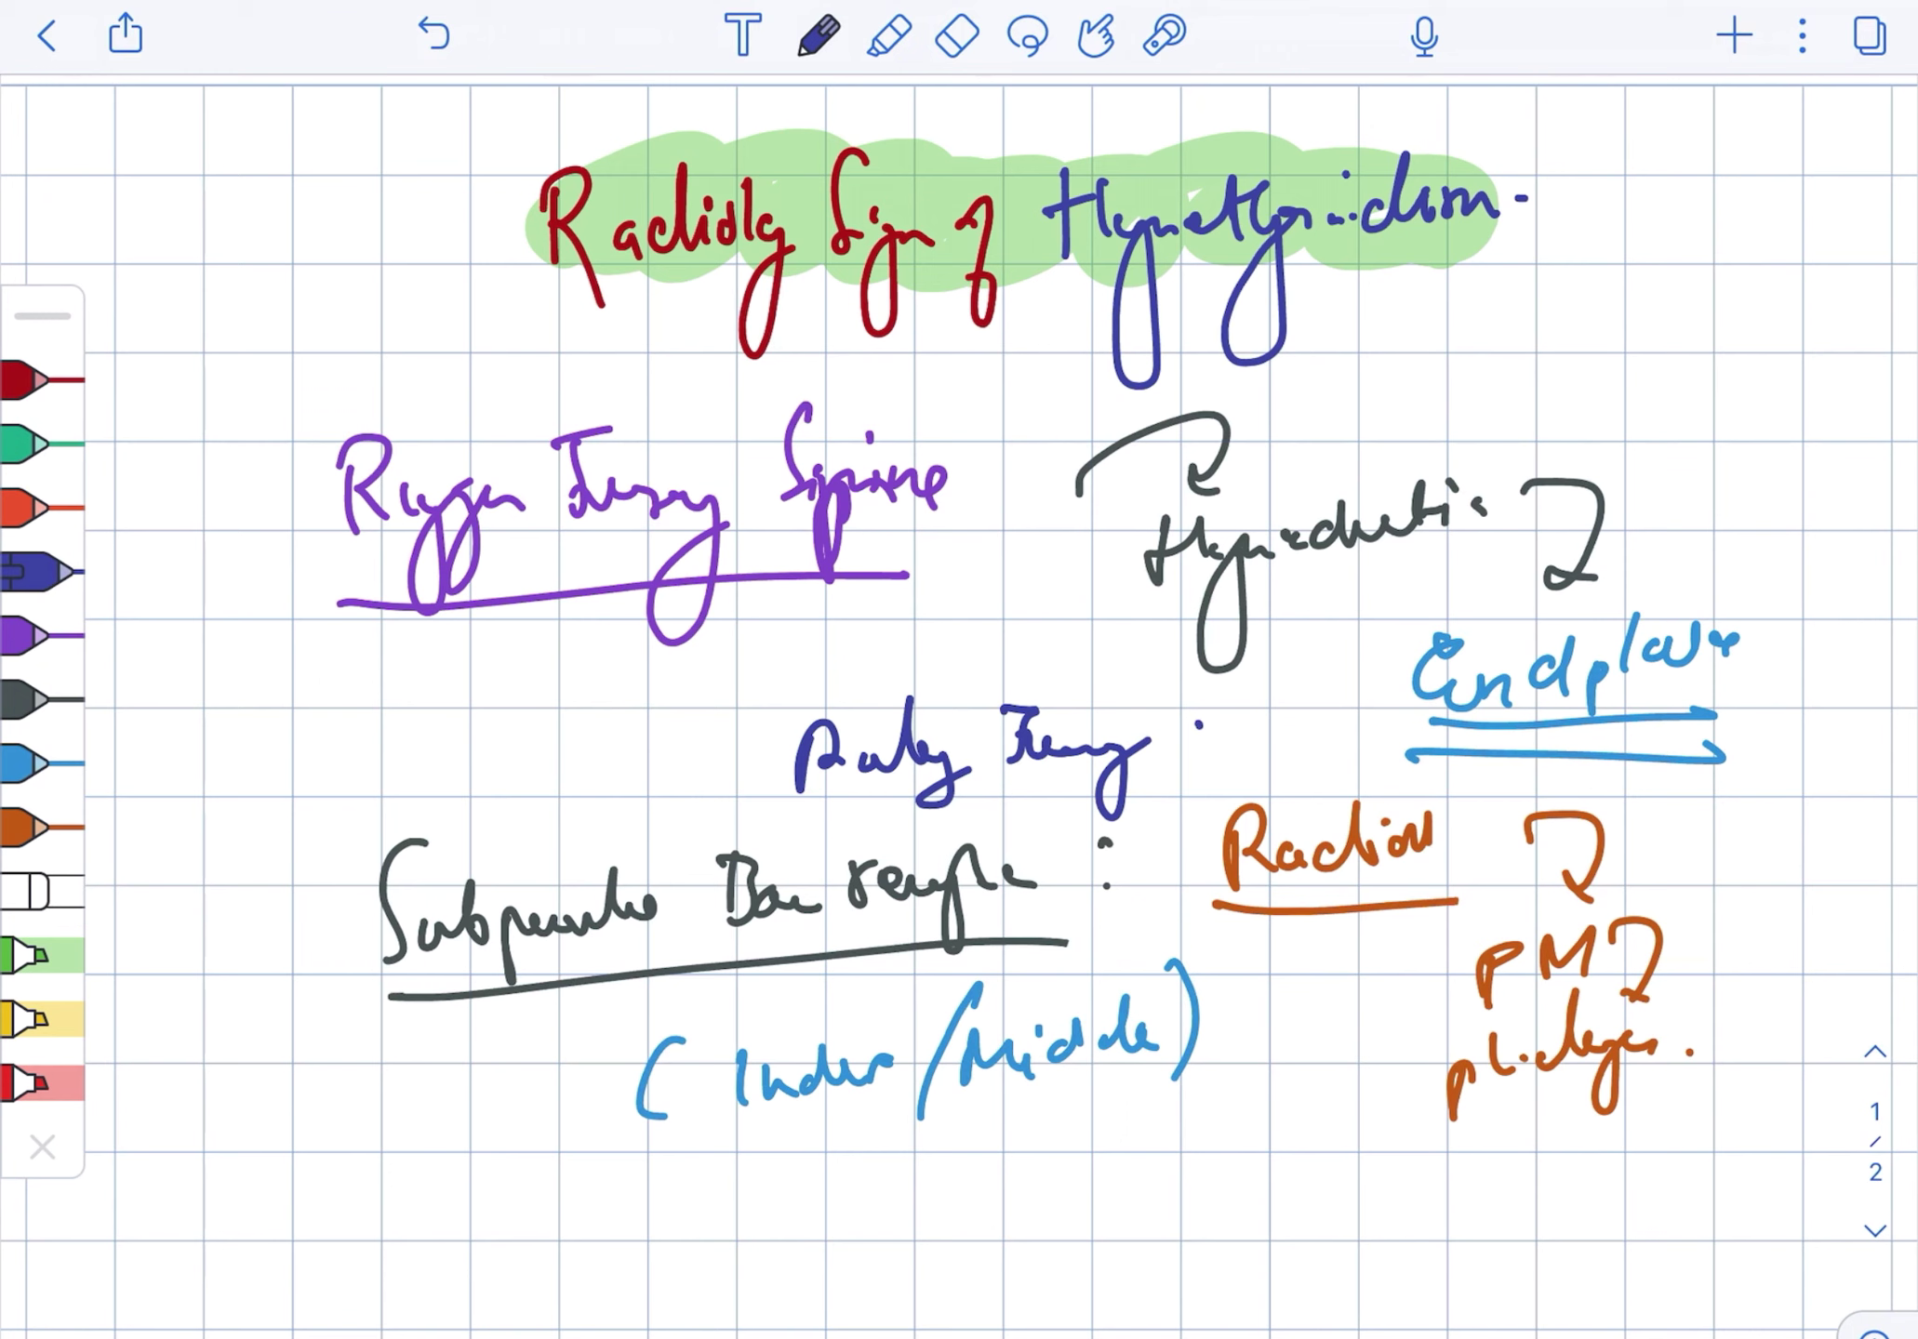
mouse_move(699, 1153)
mouse_down()
mouse_move(1023, 839)
mouse_move(1009, 1054)
mouse_up()
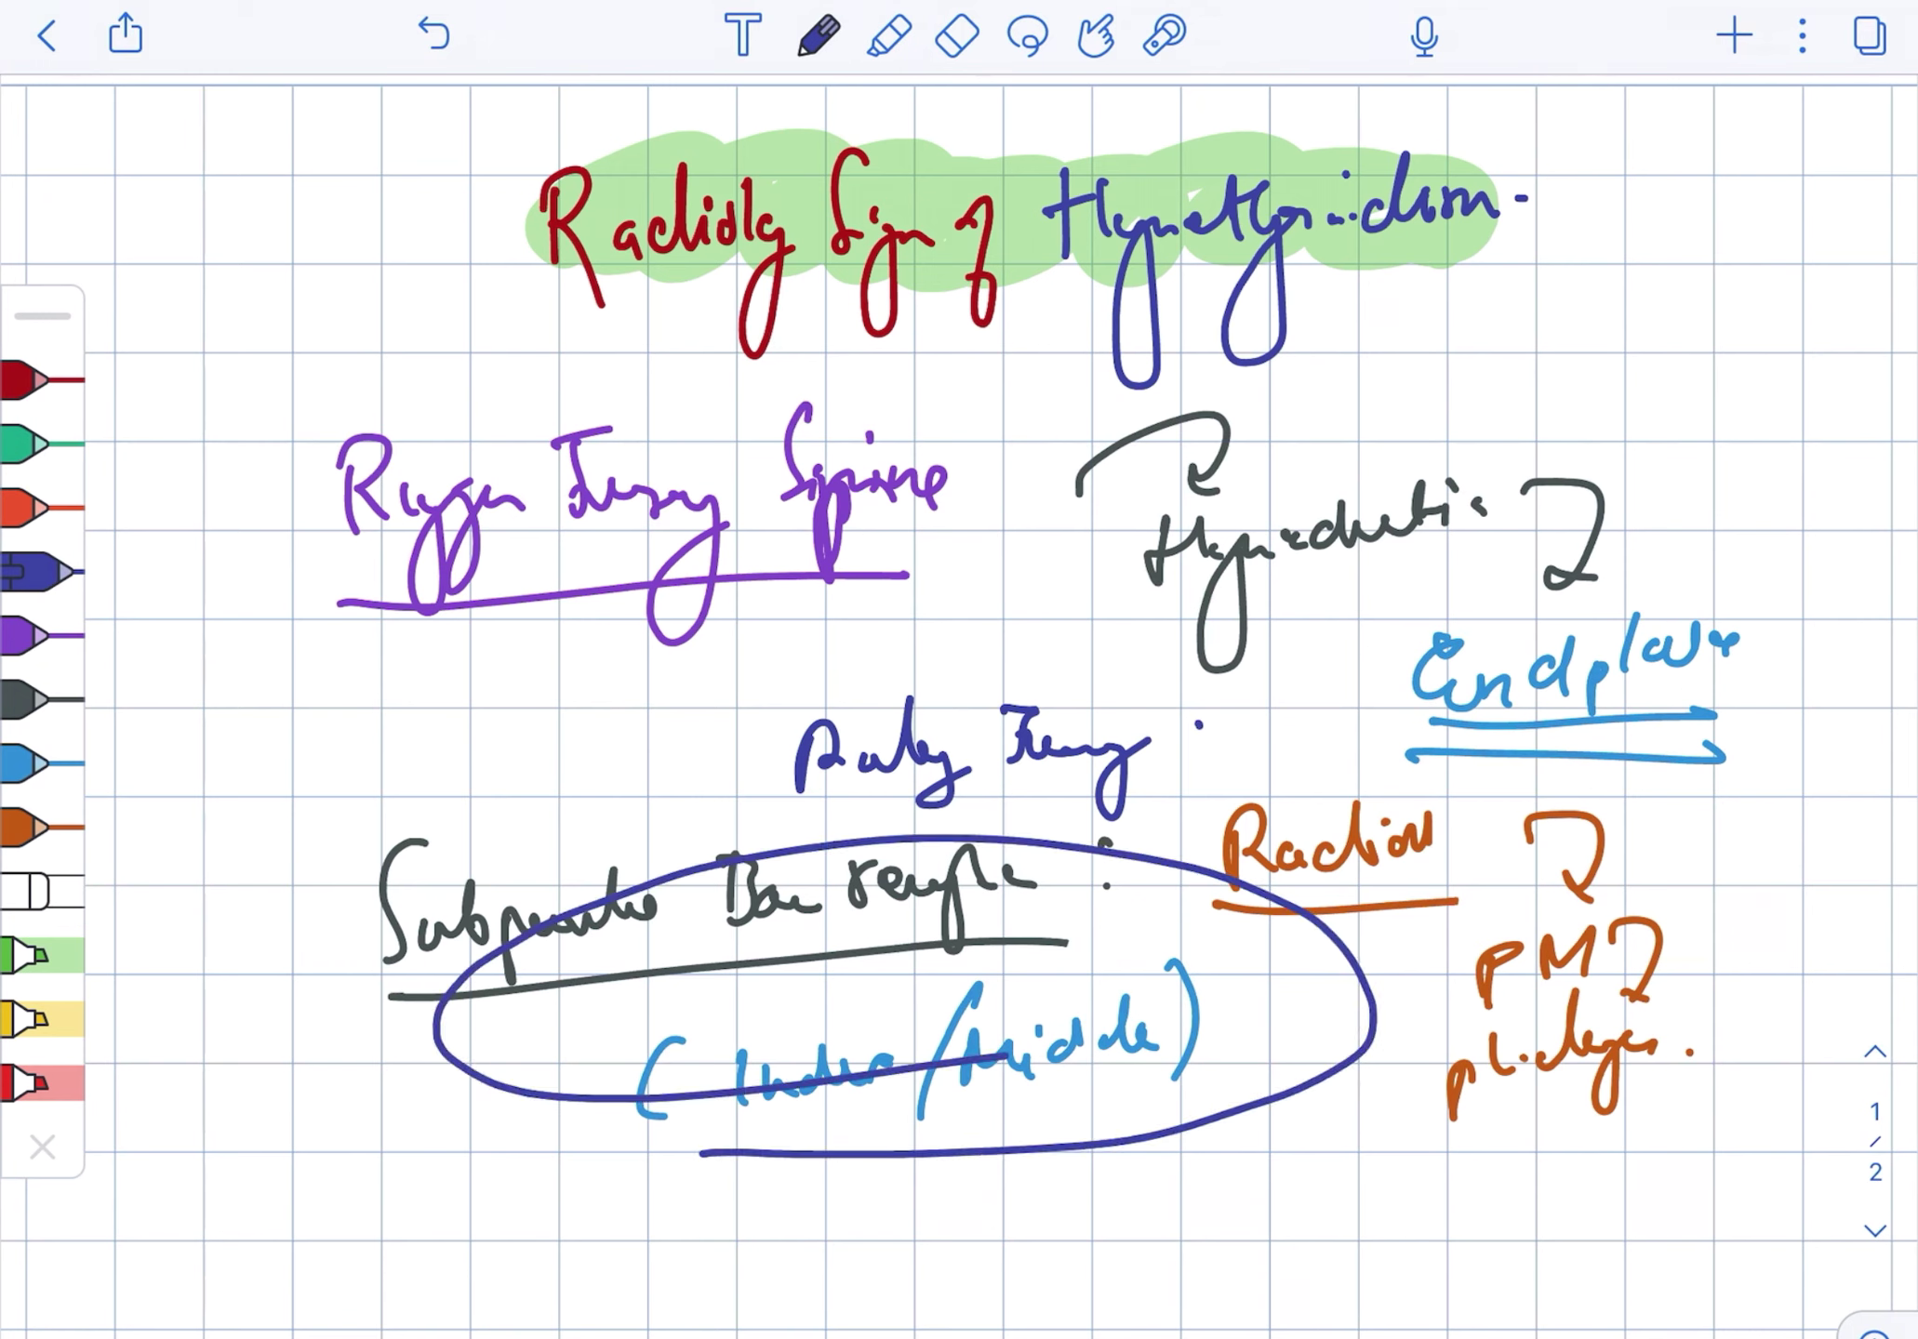
Erase all the notes to leave a clean page.
click(956, 35)
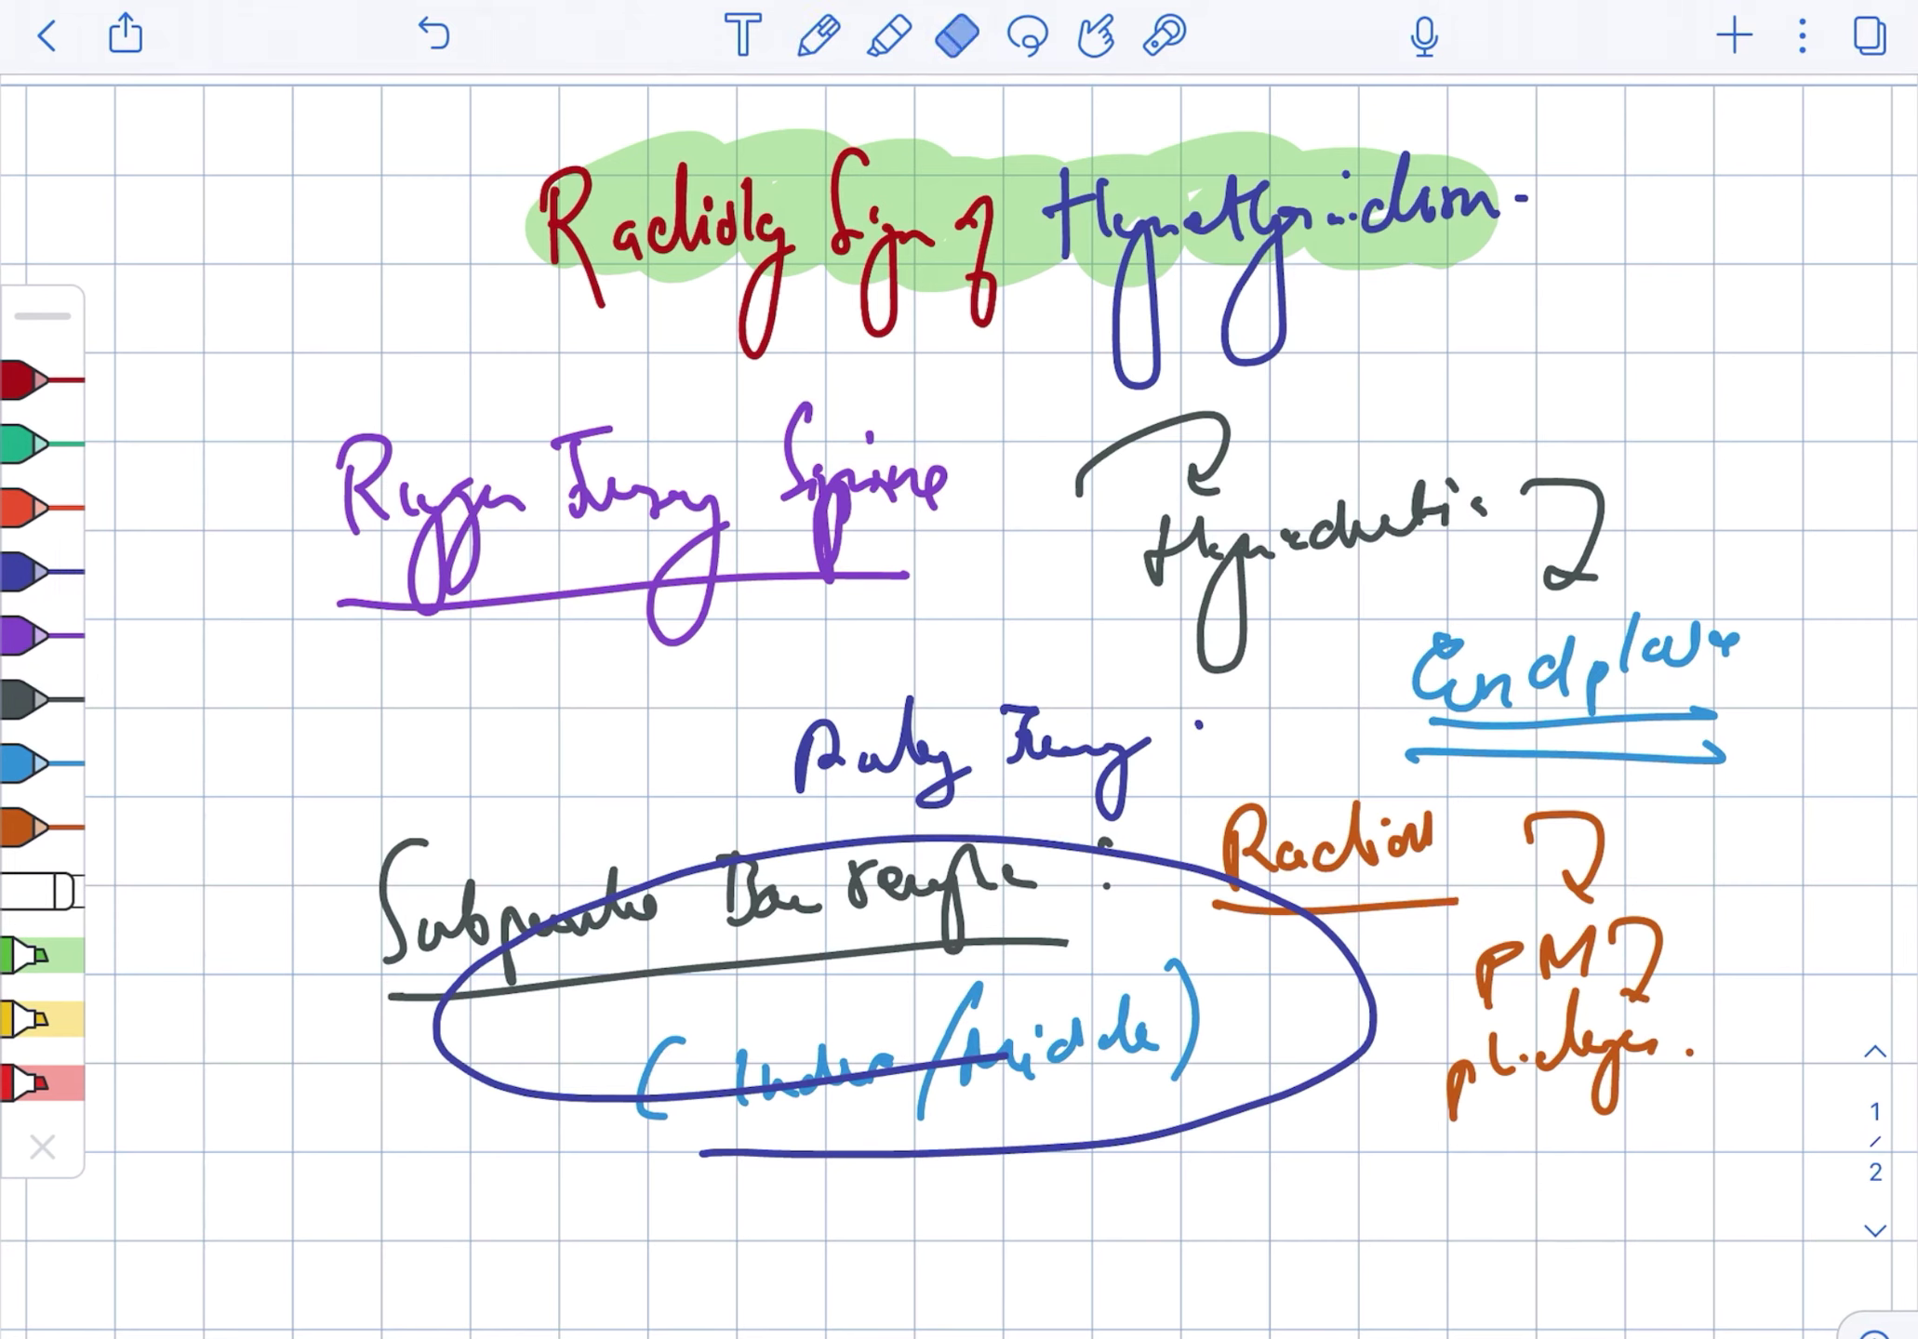
mouse_move(483, 214)
mouse_down()
mouse_move(1628, 204)
mouse_move(465, 298)
mouse_move(1628, 186)
mouse_move(1693, 428)
mouse_move(1683, 512)
mouse_move(1796, 633)
mouse_move(1758, 1163)
mouse_move(790, 1116)
mouse_move(372, 511)
mouse_move(1302, 530)
mouse_move(851, 186)
mouse_up()
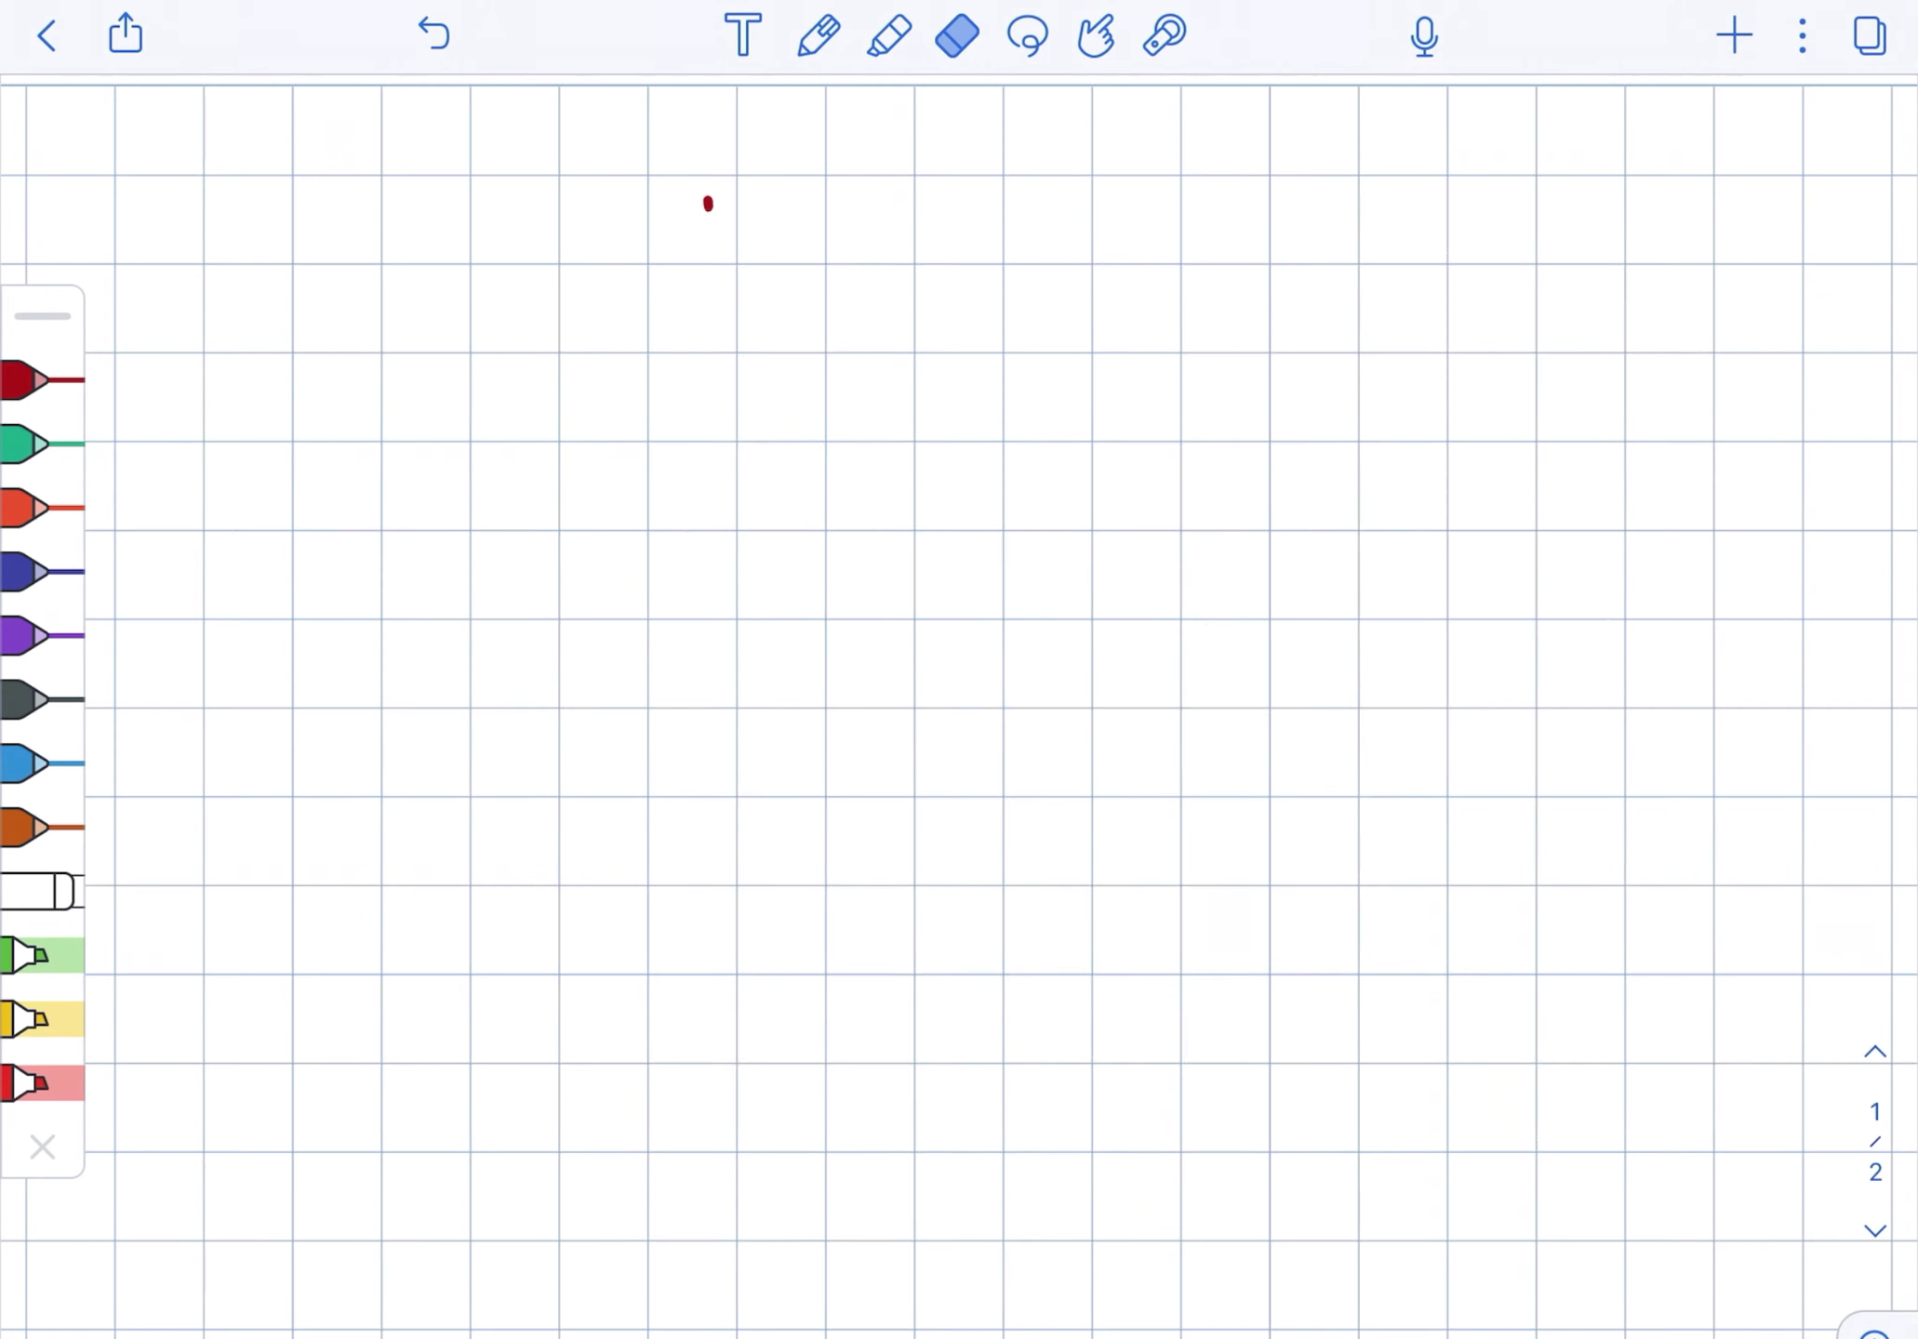
click(37, 637)
Write an underlined purple 'Brown Tumor' heading at the top, followed by a slash.
mouse_move(446, 212)
mouse_down()
mouse_move(528, 244)
mouse_move(628, 247)
mouse_move(715, 189)
mouse_up()
mouse_move(675, 195)
mouse_down()
mouse_move(676, 262)
mouse_move(841, 244)
mouse_up()
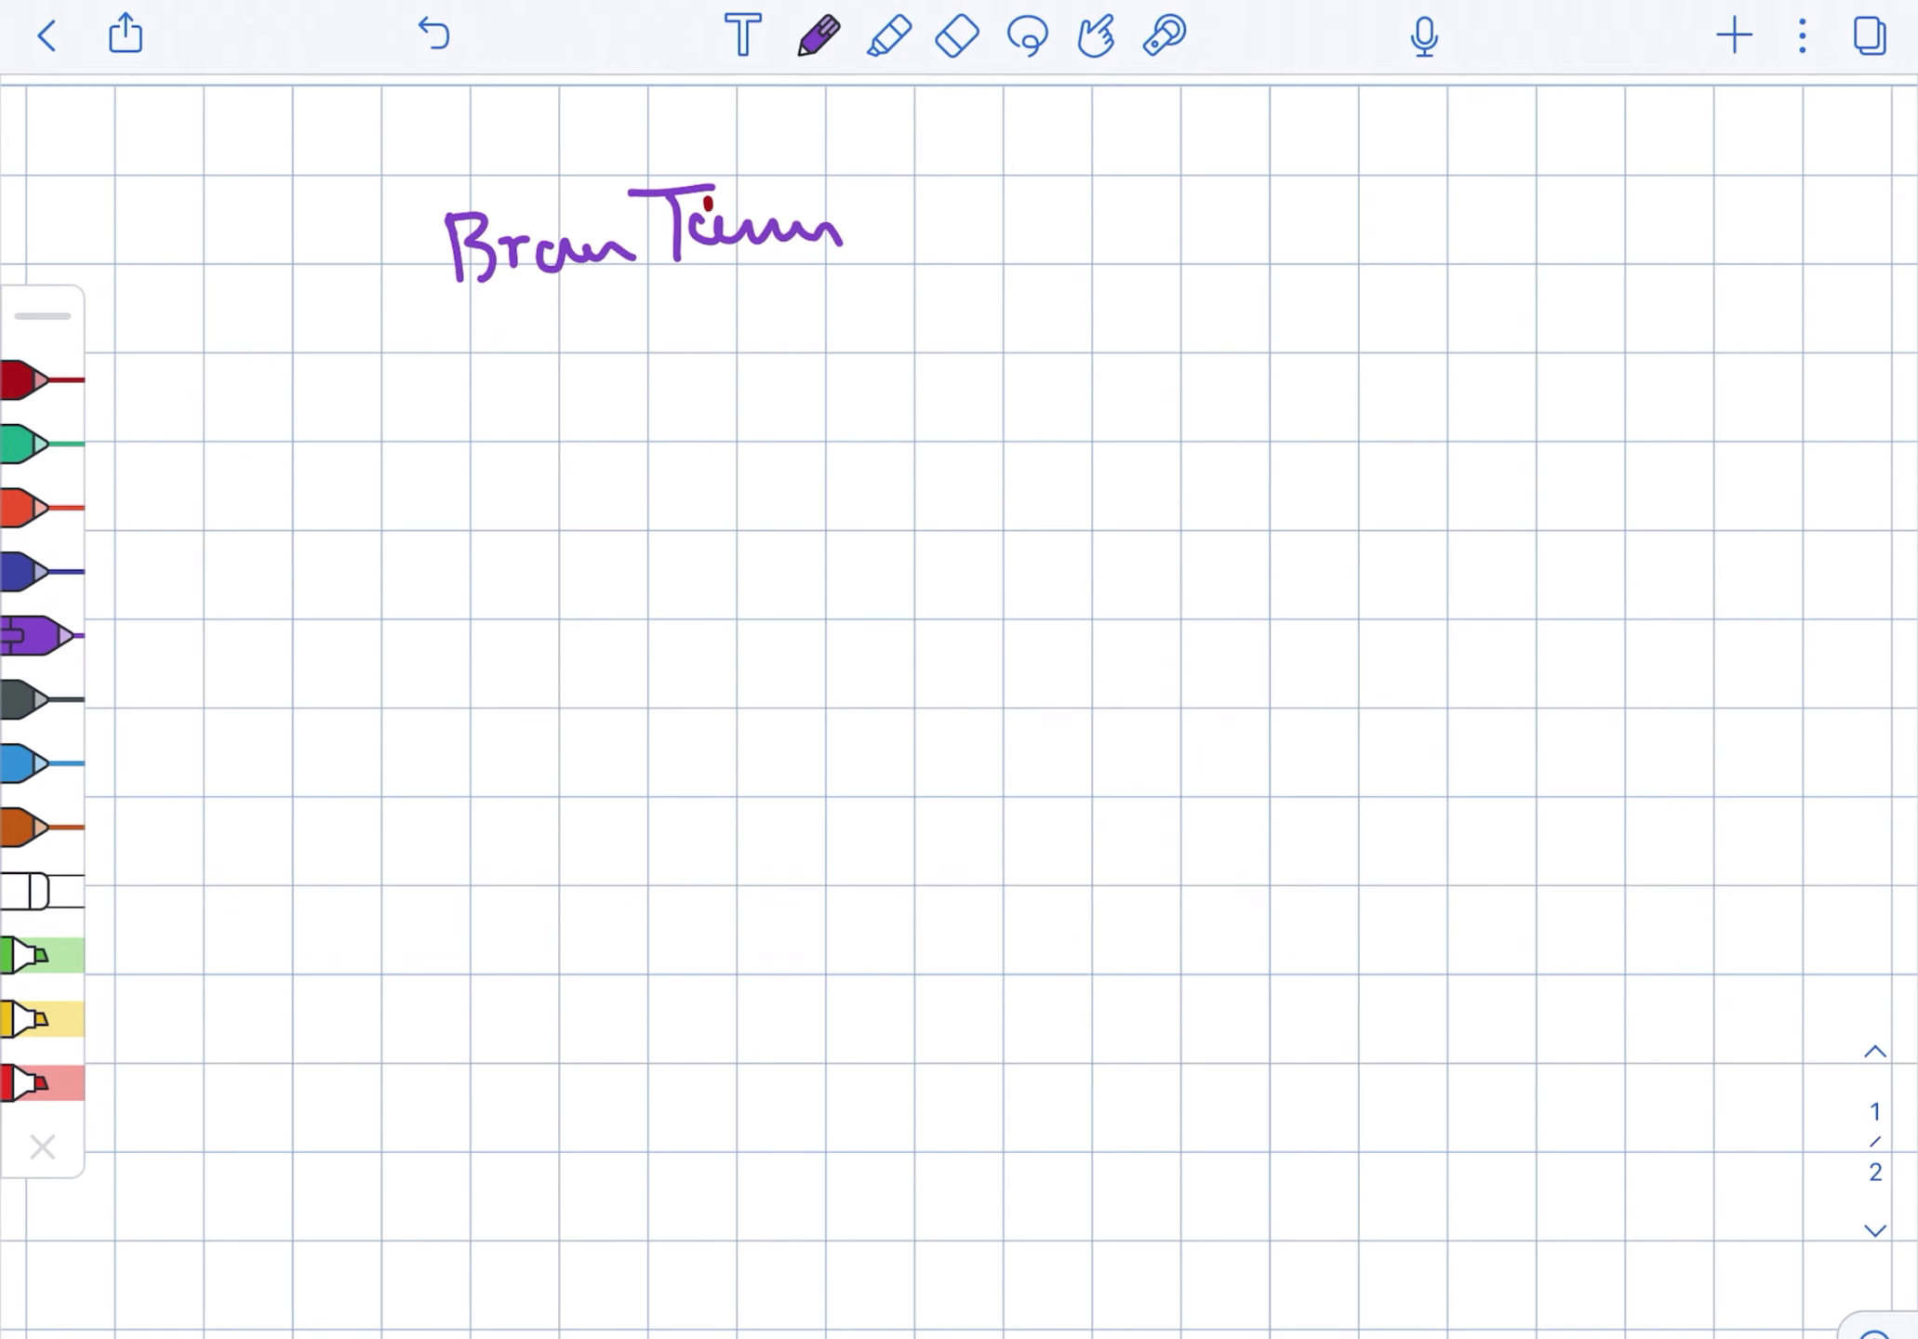
drag(457, 337, 824, 310)
mouse_move(907, 267)
mouse_down()
mouse_move(953, 166)
mouse_move(873, 305)
mouse_up()
Write 'Osteitis fibrosa cystica' in dark grey after the slash.
click(37, 699)
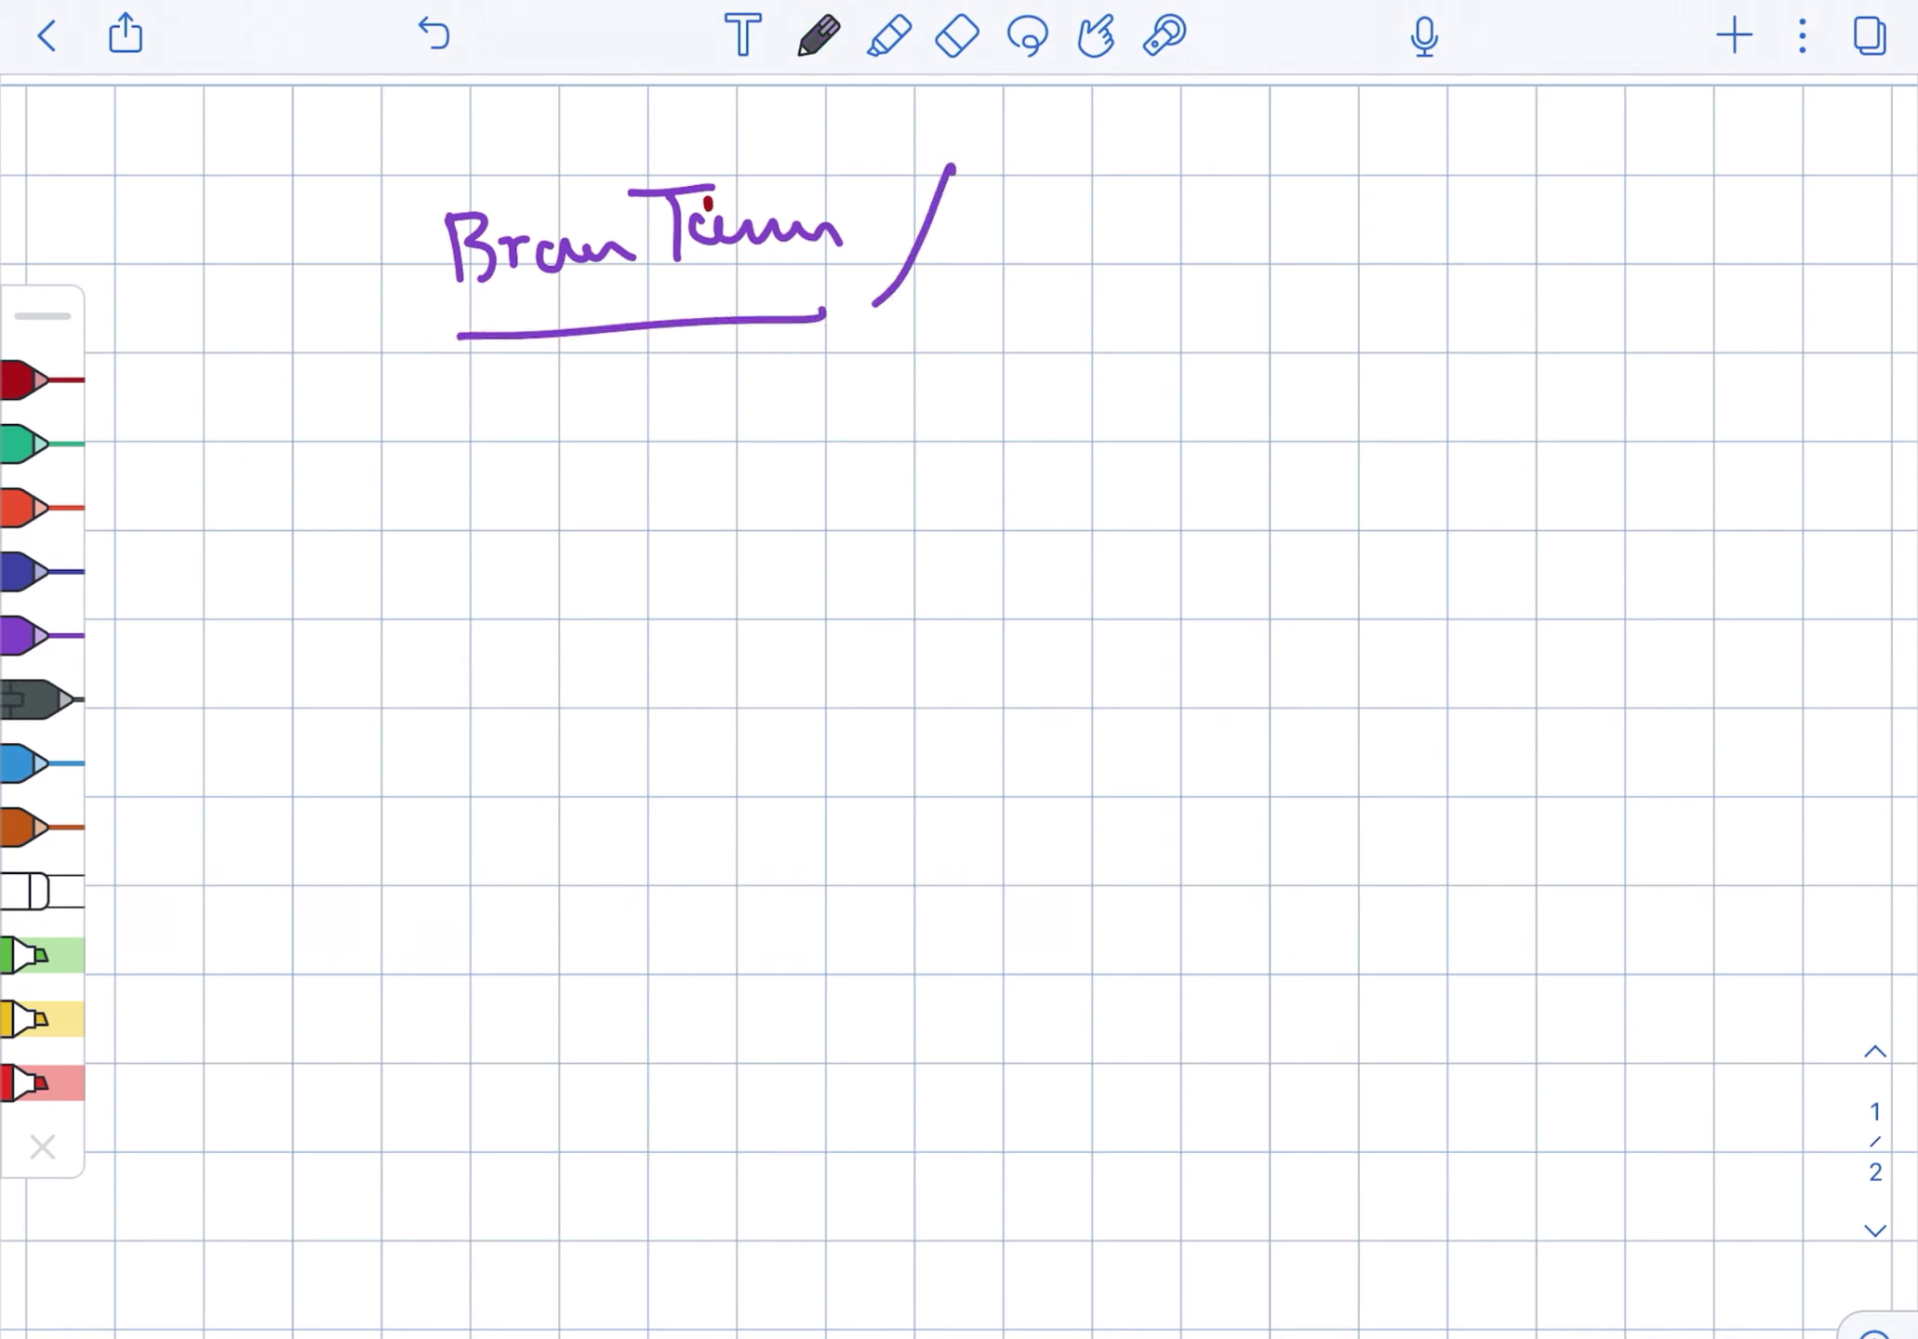
mouse_move(1015, 220)
mouse_down()
mouse_move(994, 259)
mouse_move(1018, 220)
mouse_up()
mouse_move(1059, 264)
mouse_down()
mouse_move(1115, 206)
mouse_move(1170, 265)
mouse_move(1220, 263)
mouse_up()
mouse_move(1200, 233)
mouse_down()
mouse_move(1256, 237)
mouse_move(1273, 269)
mouse_up()
drag(1267, 233, 1306, 268)
mouse_move(1402, 173)
mouse_down()
mouse_move(1374, 306)
mouse_move(1373, 246)
mouse_up()
drag(1406, 266, 1422, 233)
mouse_move(1440, 191)
mouse_down()
mouse_move(1428, 265)
mouse_move(1453, 233)
mouse_up()
mouse_move(1462, 244)
mouse_down()
mouse_move(1483, 216)
mouse_move(1559, 244)
mouse_up()
drag(1570, 219, 1605, 240)
mouse_move(1409, 311)
mouse_down()
mouse_move(1444, 333)
mouse_move(1465, 288)
mouse_up()
drag(1475, 337, 1518, 277)
mouse_move(1555, 300)
mouse_down()
mouse_move(1535, 321)
mouse_move(1587, 322)
mouse_up()
drag(1677, 249, 1595, 381)
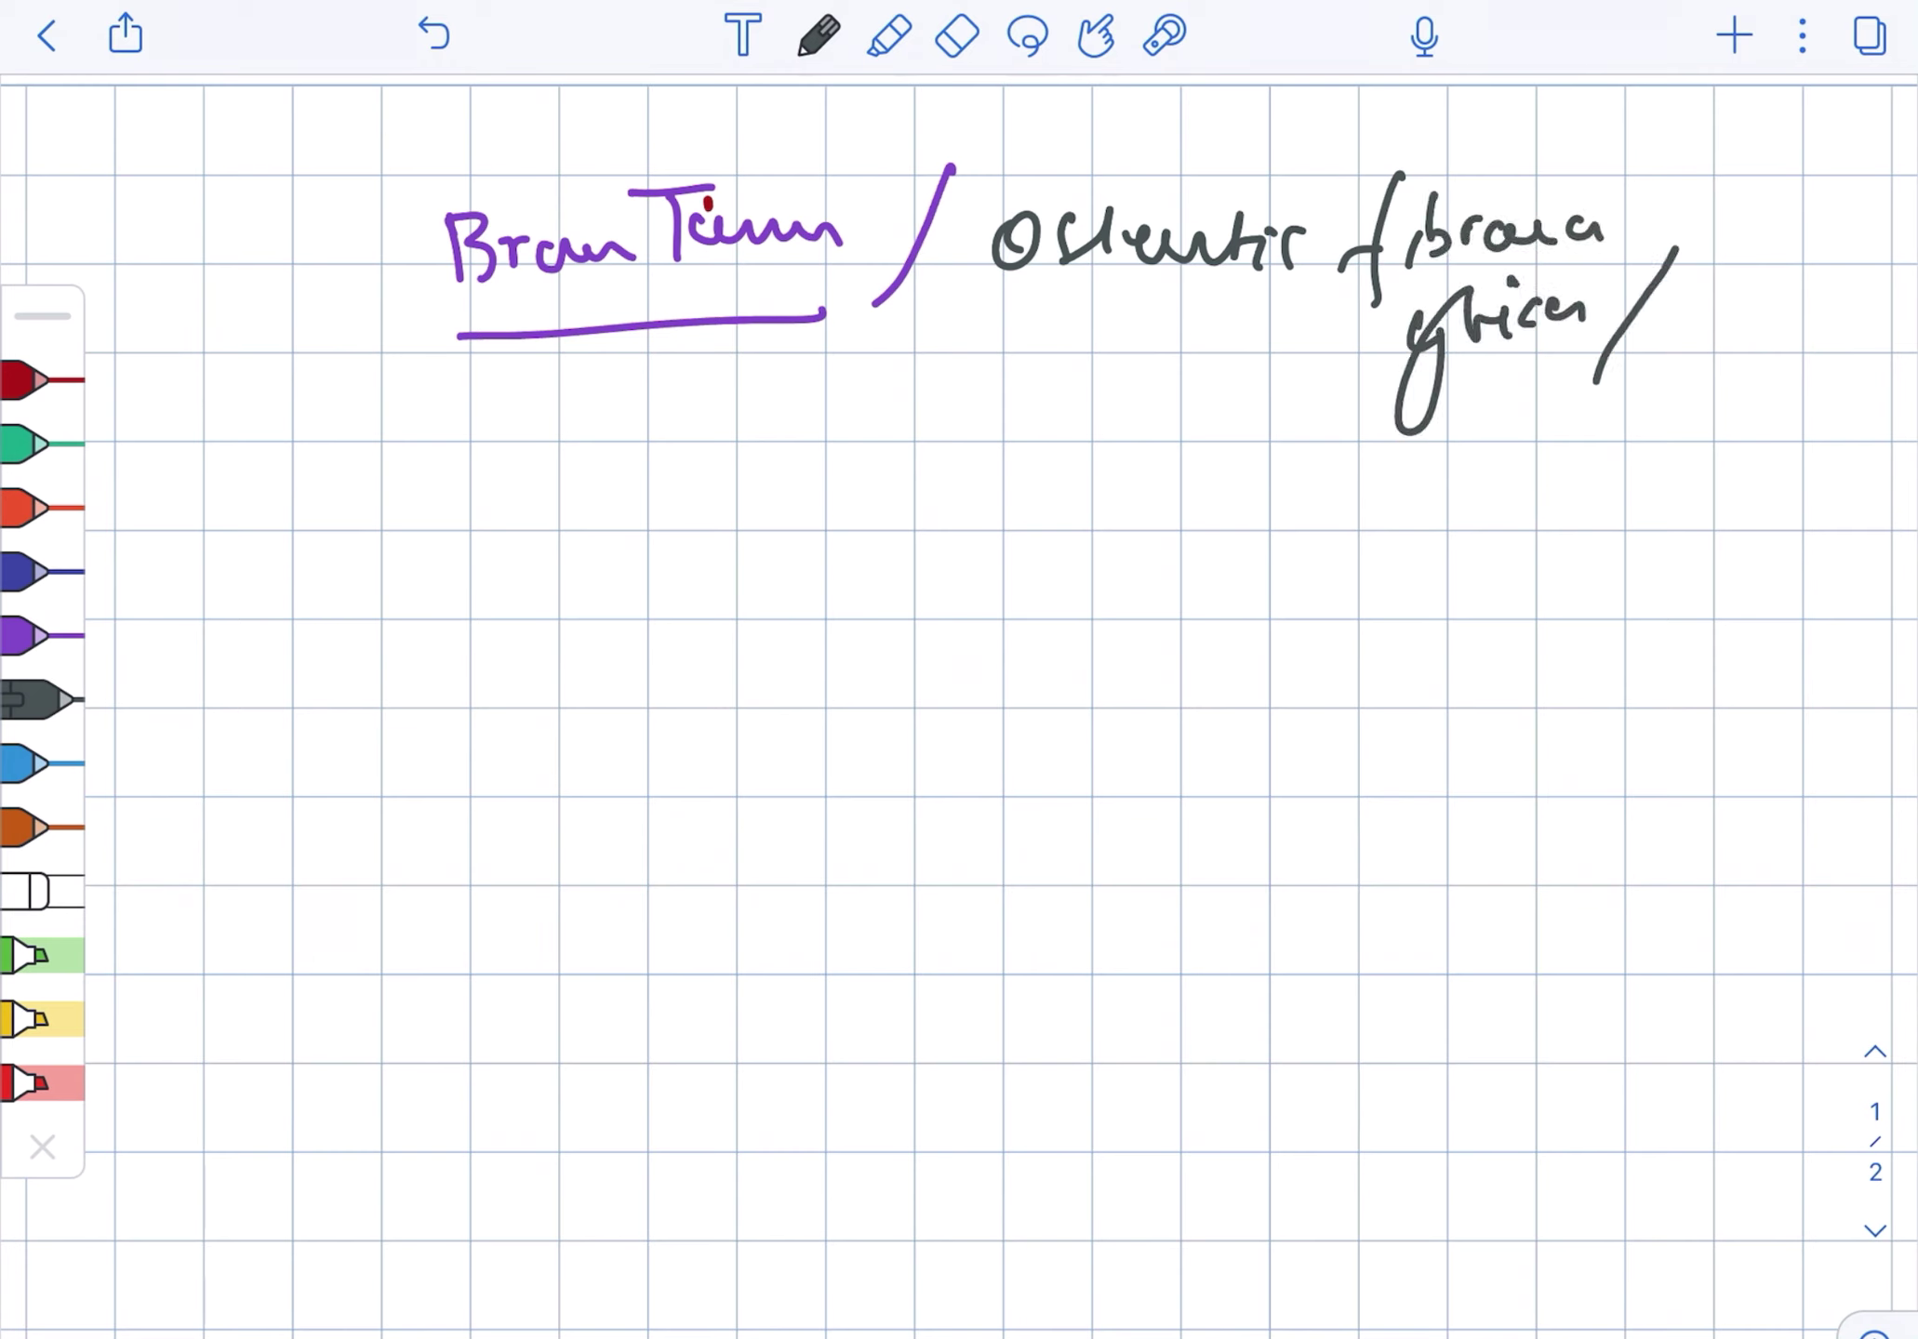
Write 'Von Recklinghausen disease' in blue below, with a hooked arrow on the left.
click(37, 764)
mouse_move(635, 526)
mouse_down()
mouse_move(654, 564)
mouse_move(680, 519)
mouse_up()
drag(707, 542, 706, 544)
mouse_move(729, 528)
mouse_down()
mouse_move(769, 565)
mouse_move(885, 535)
mouse_up()
mouse_move(876, 544)
mouse_down()
mouse_move(982, 488)
mouse_move(1056, 558)
mouse_move(1000, 605)
mouse_up()
drag(1088, 442, 1079, 511)
mouse_move(1084, 510)
mouse_down()
mouse_move(1149, 482)
mouse_move(1219, 509)
mouse_move(1274, 498)
mouse_up()
mouse_move(1325, 491)
mouse_down()
mouse_move(1298, 512)
mouse_move(1360, 447)
mouse_move(1435, 503)
mouse_move(1606, 497)
mouse_up()
drag(1642, 484, 1644, 489)
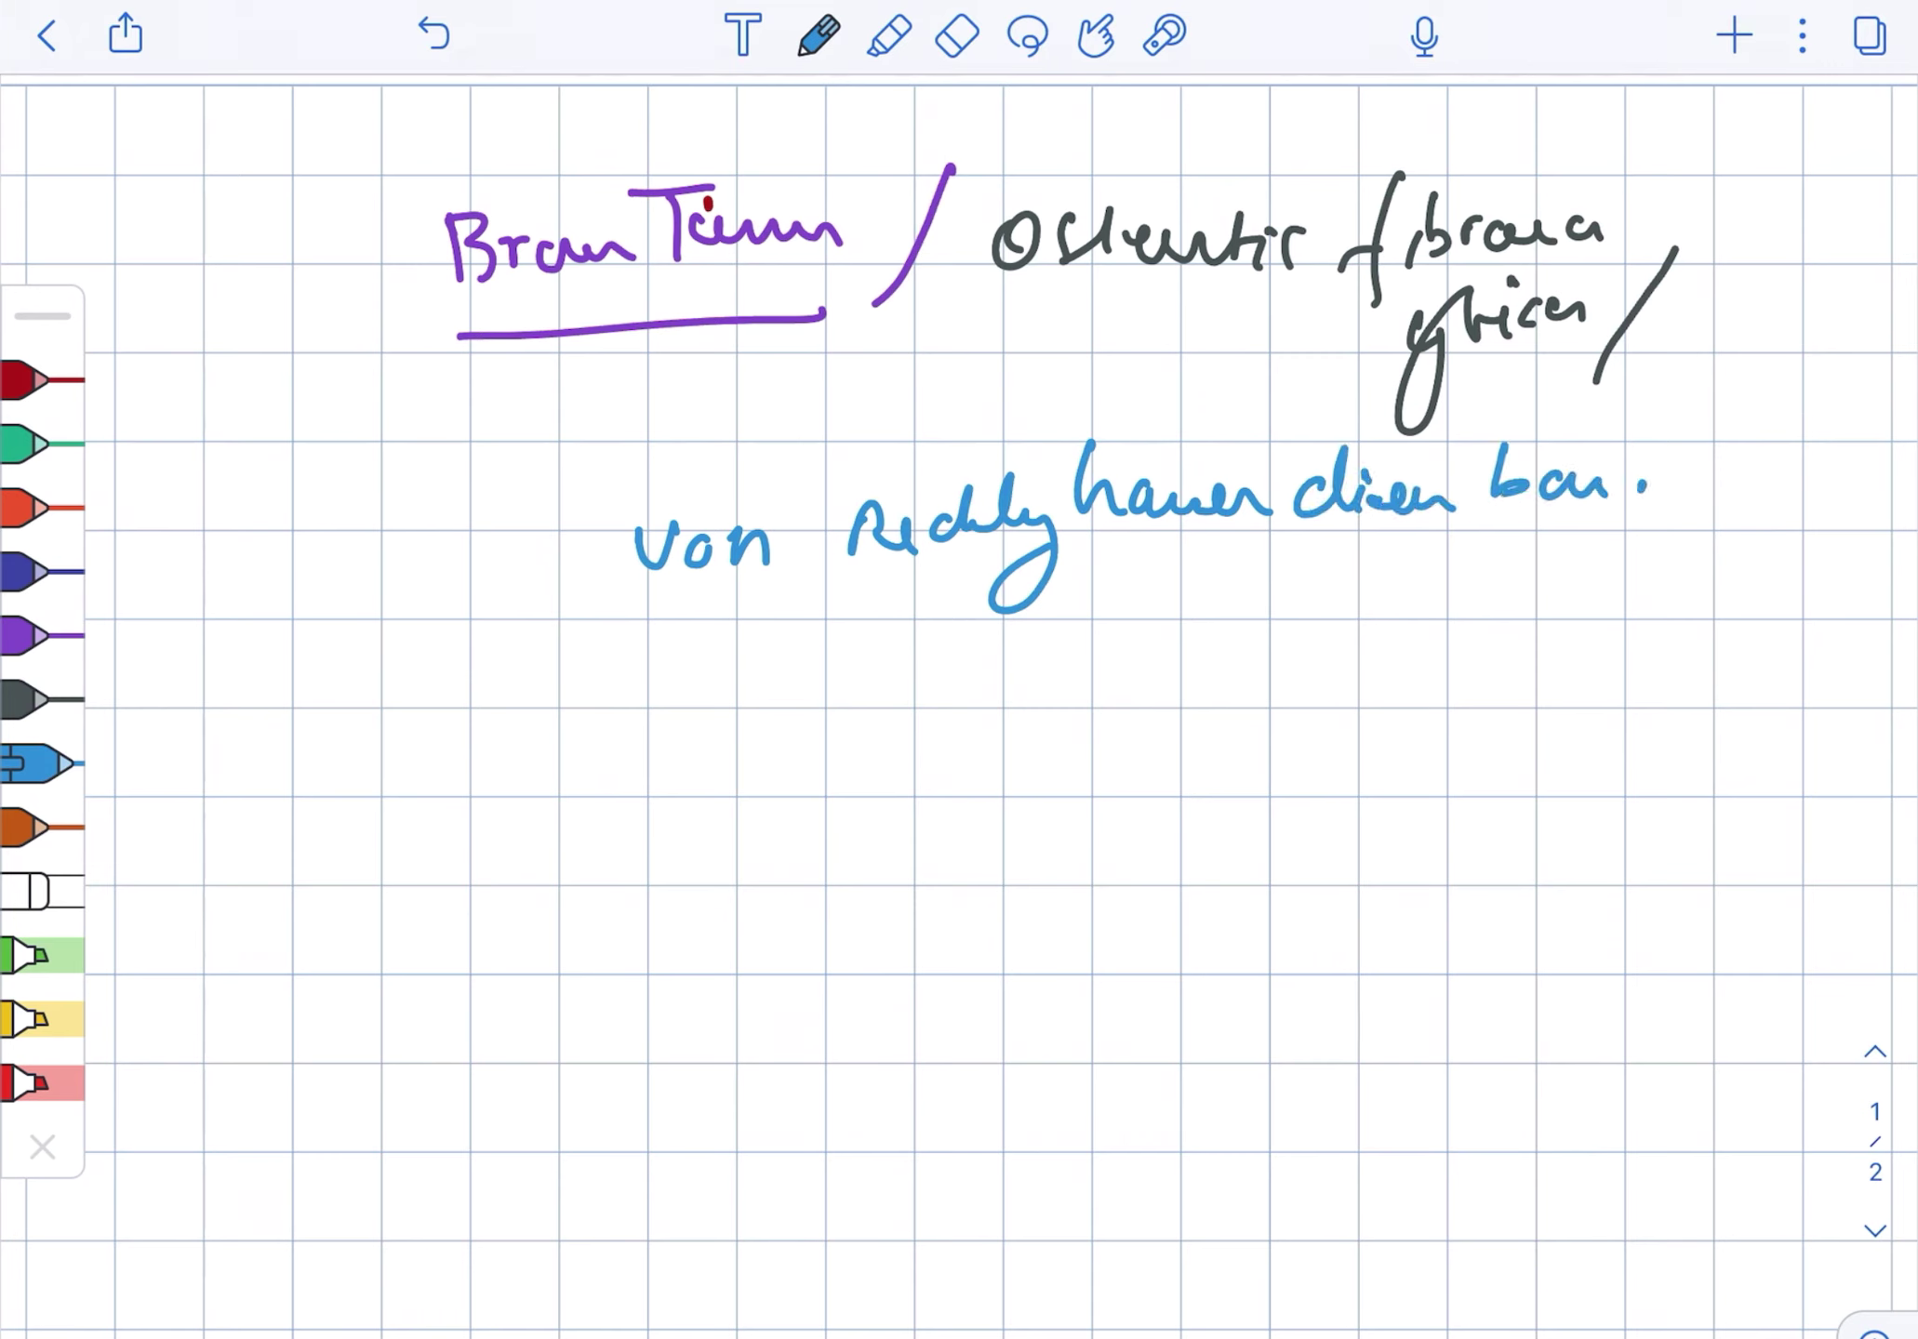
mouse_move(445, 436)
mouse_down()
mouse_move(444, 648)
mouse_move(505, 765)
mouse_move(525, 711)
mouse_up()
Write the brown pseudotumour note with a '2' below the blue arrow.
click(37, 826)
mouse_move(540, 739)
mouse_down()
mouse_move(581, 684)
mouse_move(651, 721)
mouse_move(672, 655)
mouse_up()
mouse_move(688, 702)
mouse_down()
mouse_move(745, 715)
mouse_move(832, 670)
mouse_up()
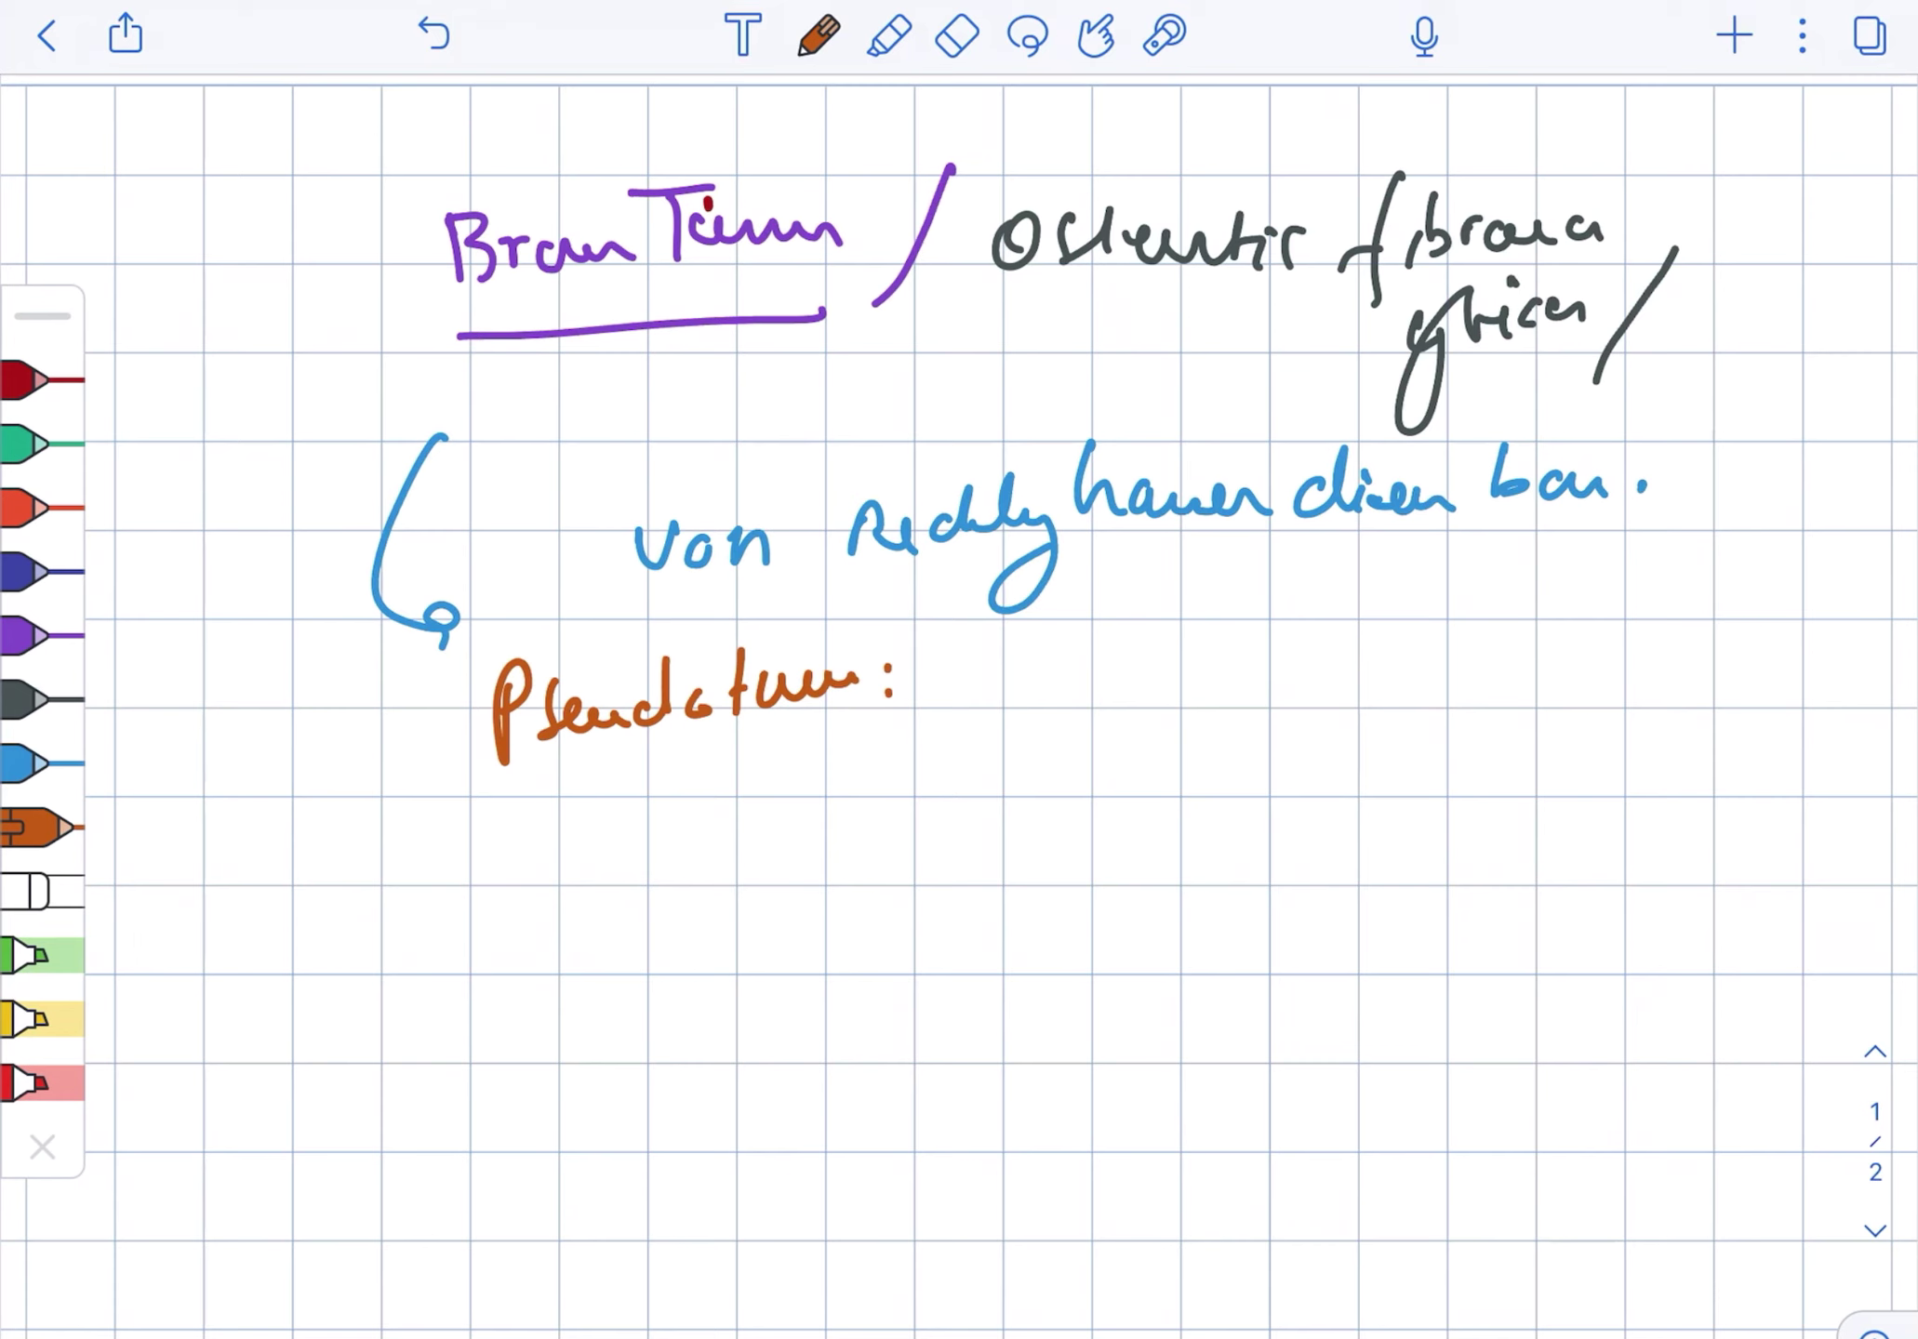
drag(1058, 688, 1135, 750)
Write the purple line 'mammography. /Blood /CT' beneath the pseudotumour note.
click(38, 635)
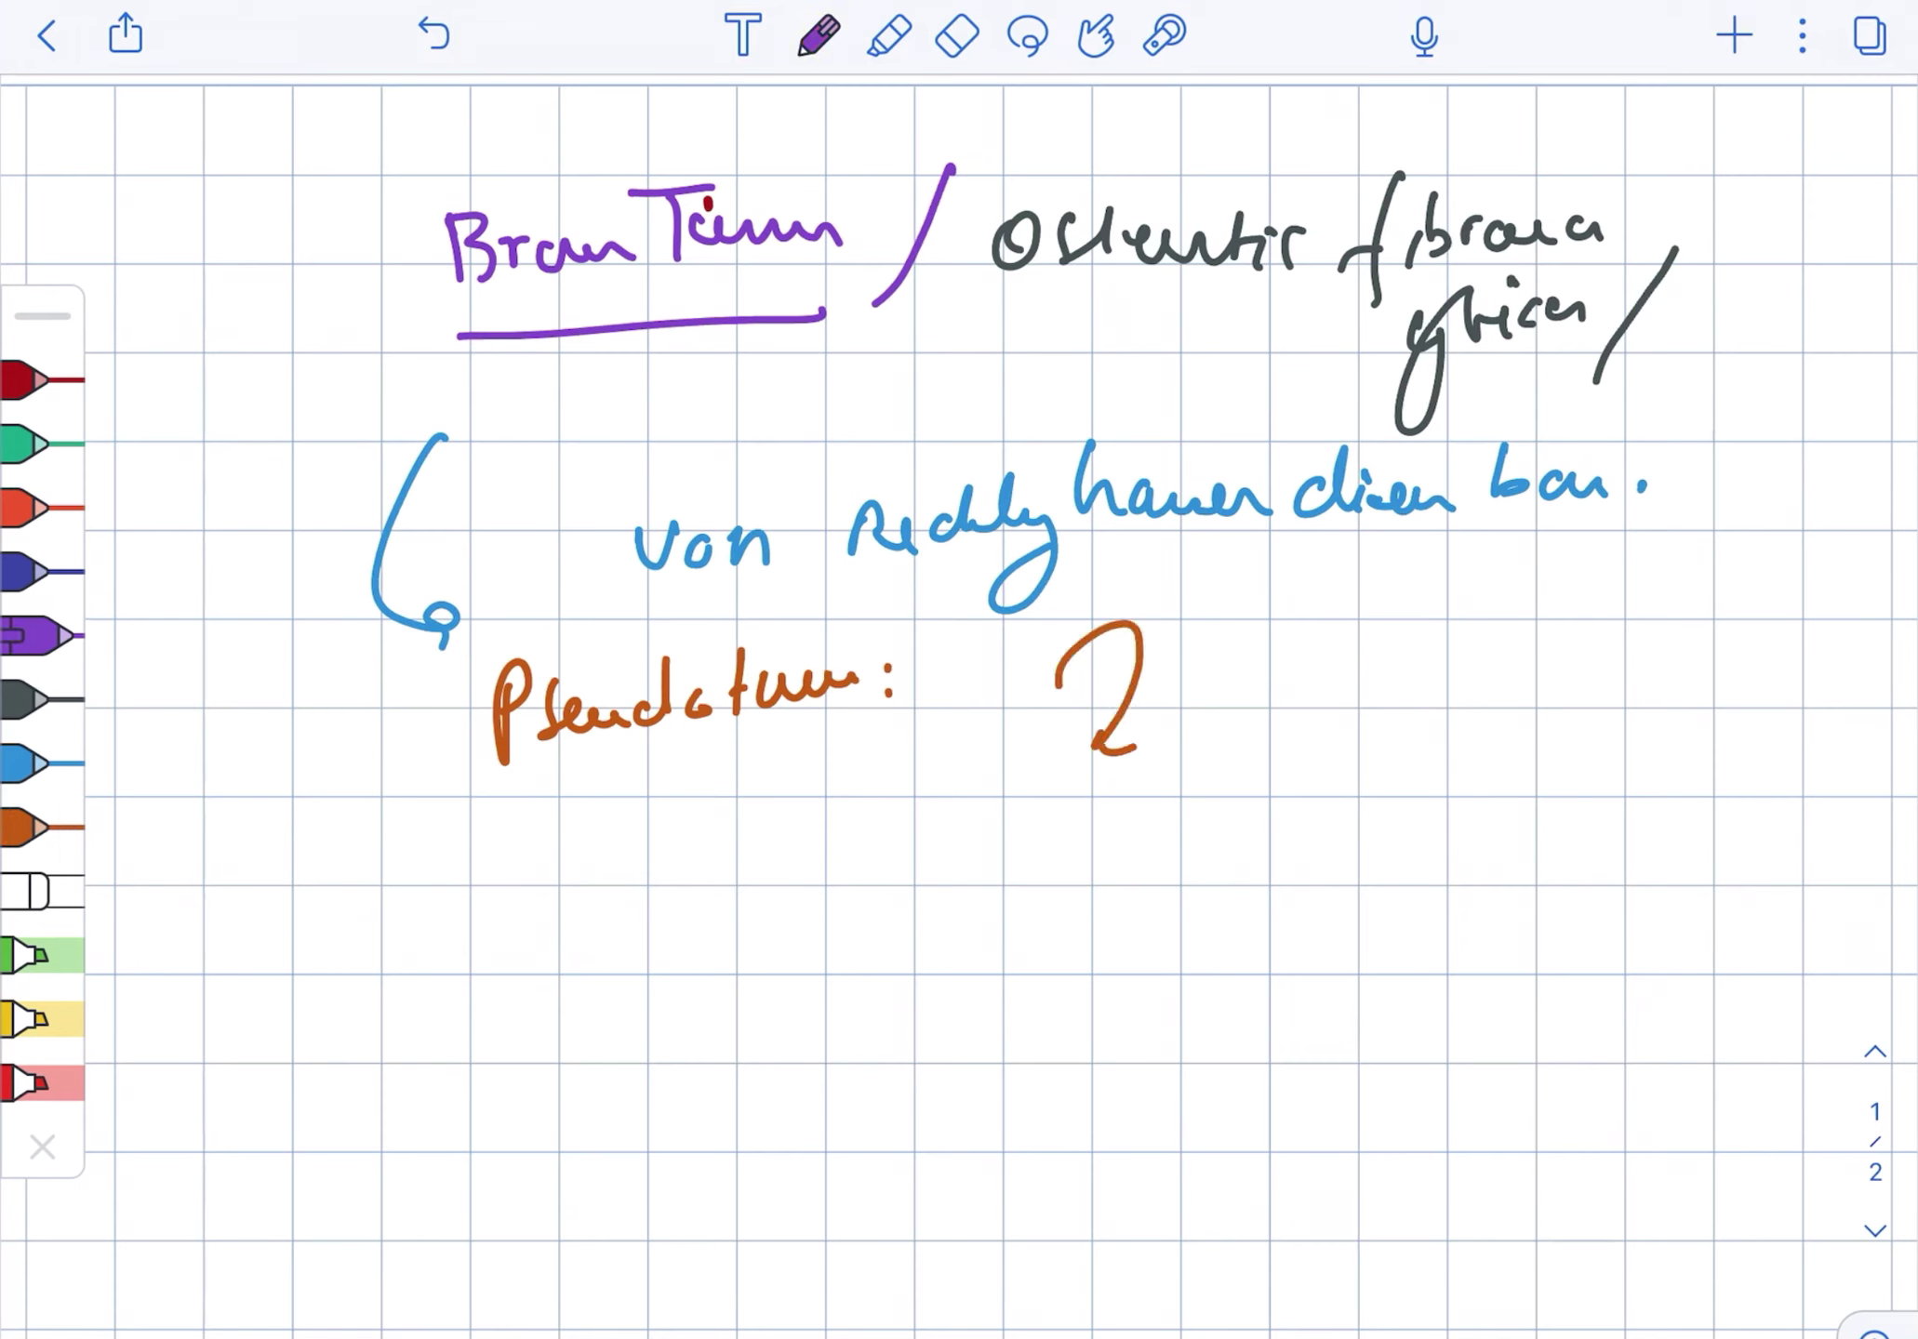
mouse_move(711, 856)
mouse_down()
mouse_move(877, 841)
mouse_move(919, 893)
mouse_move(974, 869)
mouse_move(1027, 806)
mouse_up()
click(1046, 809)
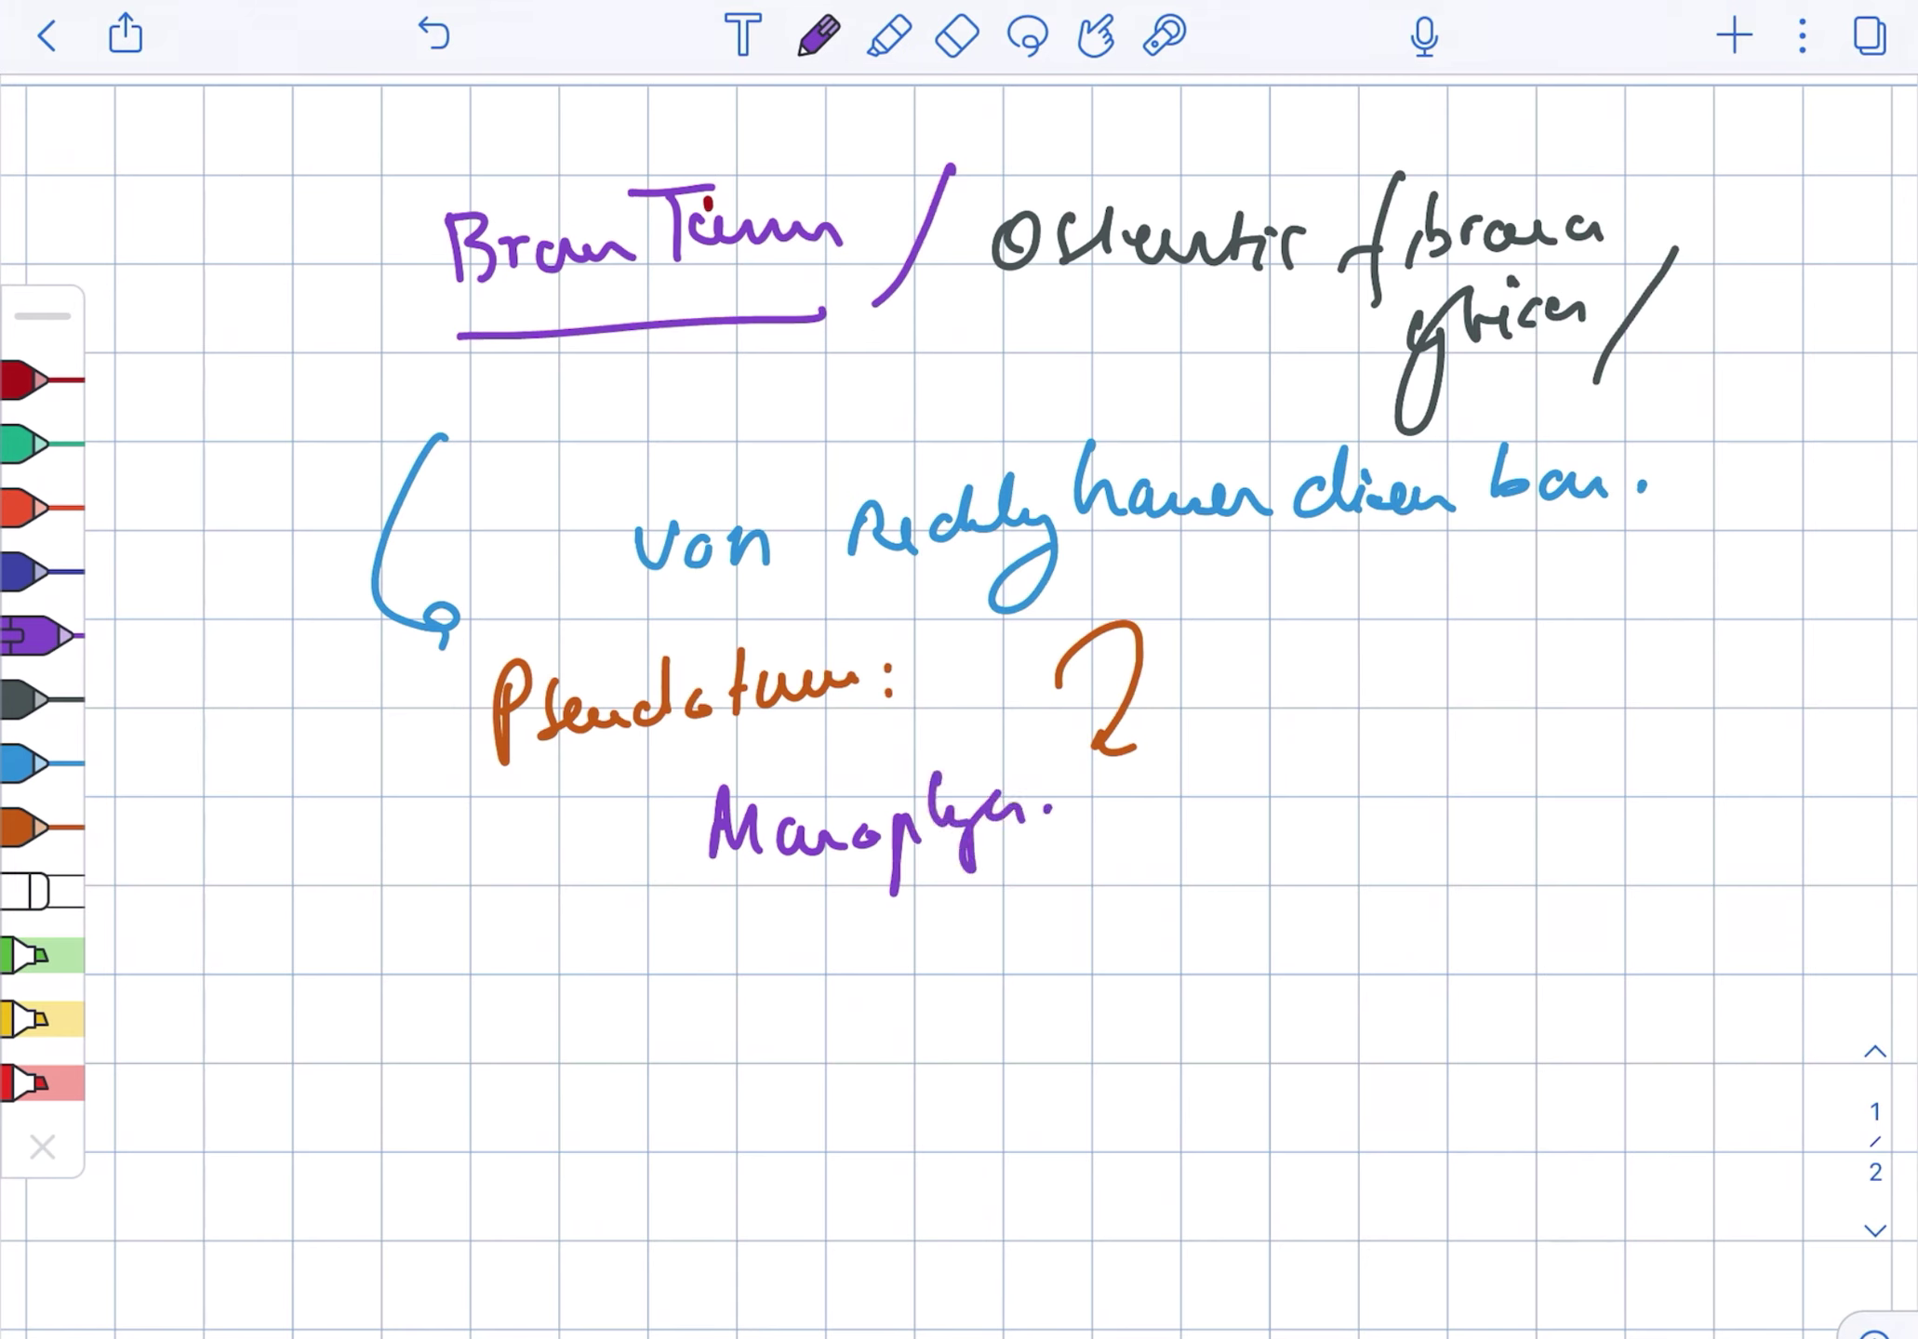
mouse_move(1146, 760)
mouse_down()
mouse_move(1174, 832)
mouse_move(1300, 807)
mouse_move(1360, 768)
mouse_up()
mouse_move(1457, 717)
mouse_down()
mouse_move(1397, 826)
mouse_move(1499, 778)
mouse_up()
drag(1501, 721, 1544, 717)
drag(1522, 719, 1525, 781)
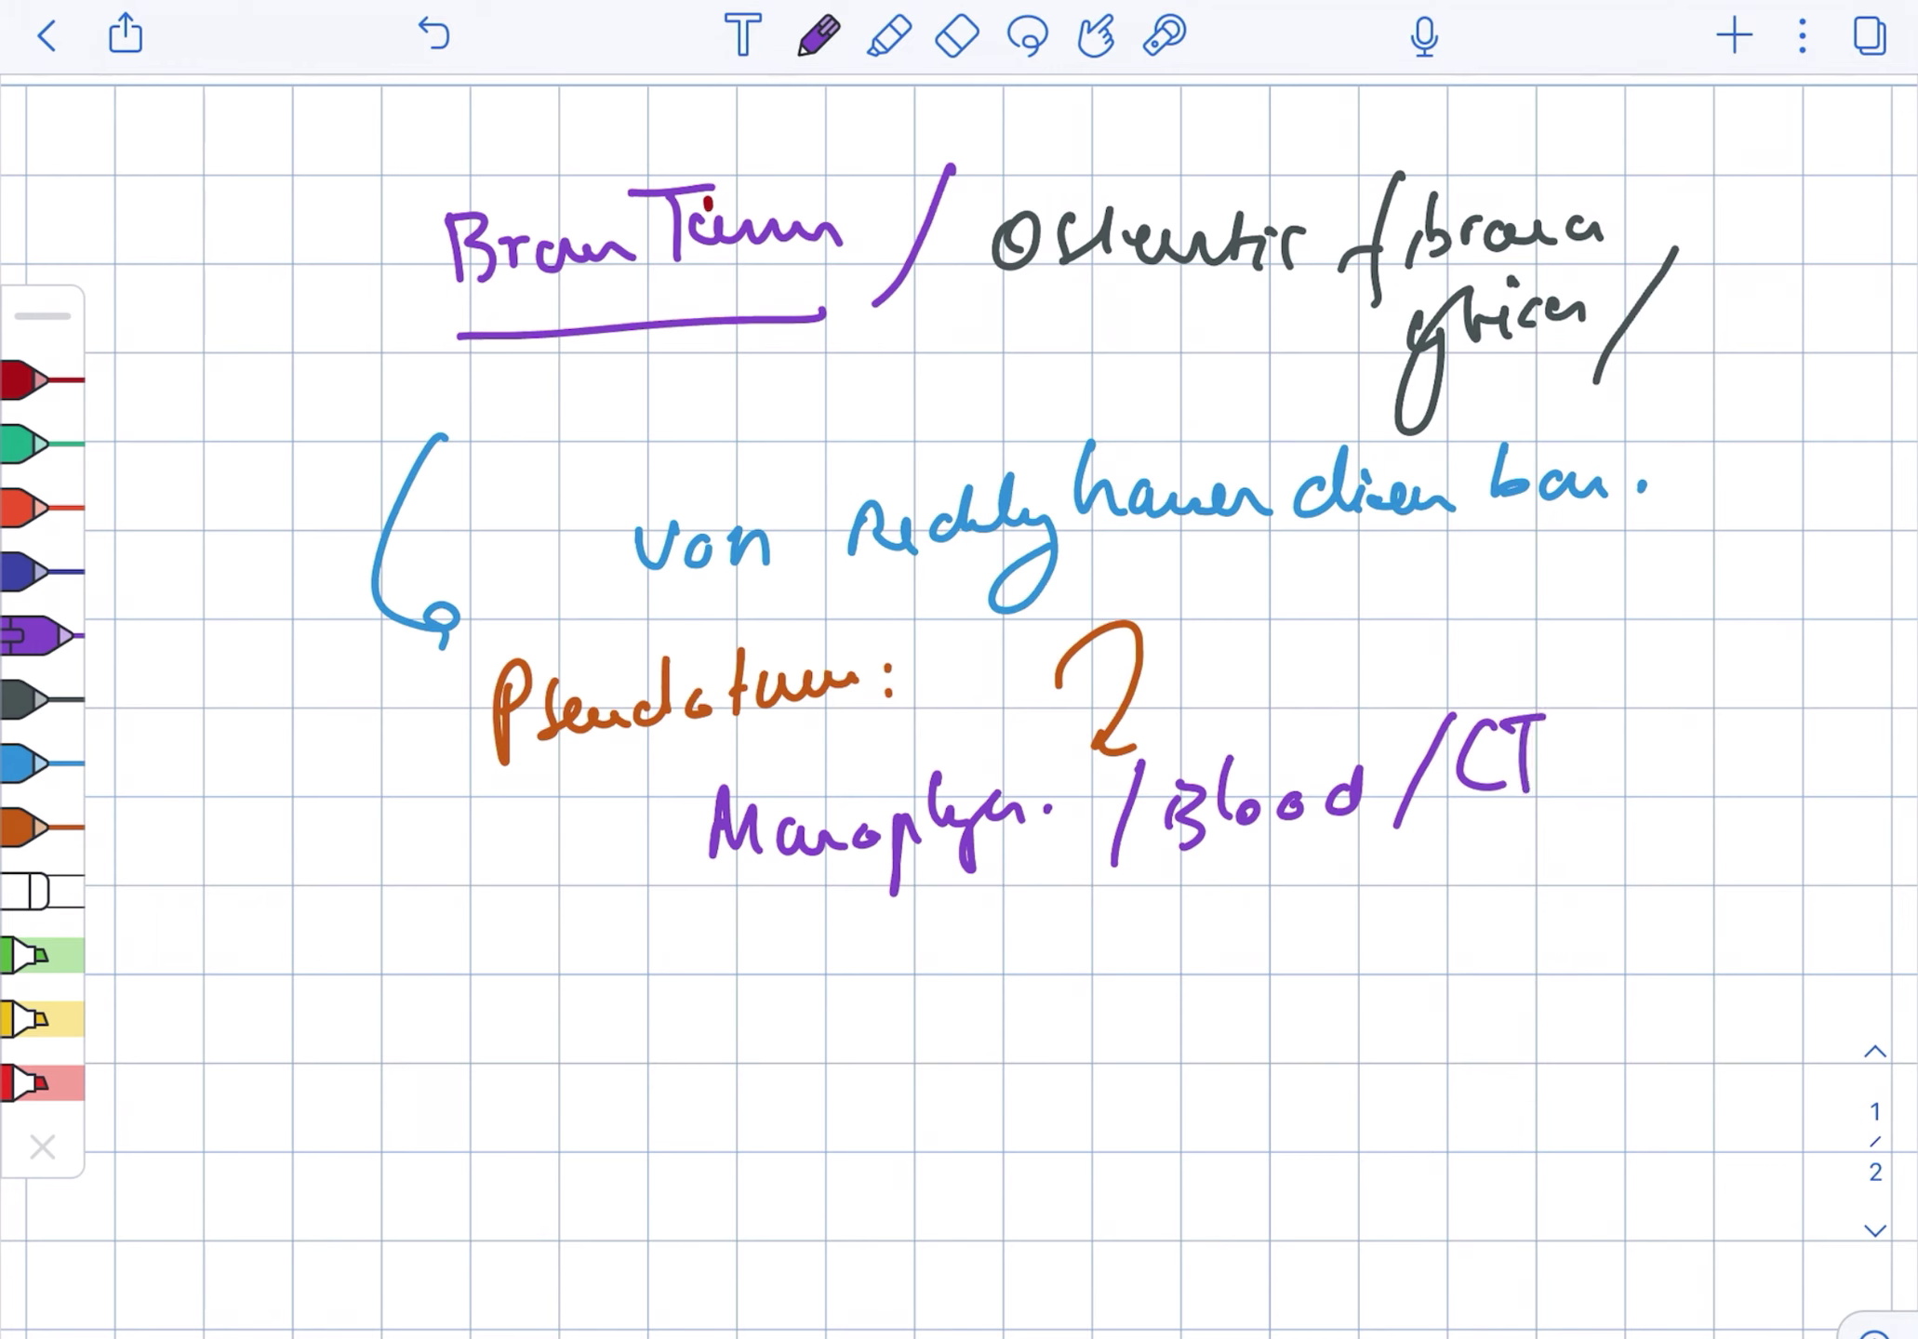
Add an underlined dark-grey 'BT' note, then erase all the brown tumour notes.
click(38, 699)
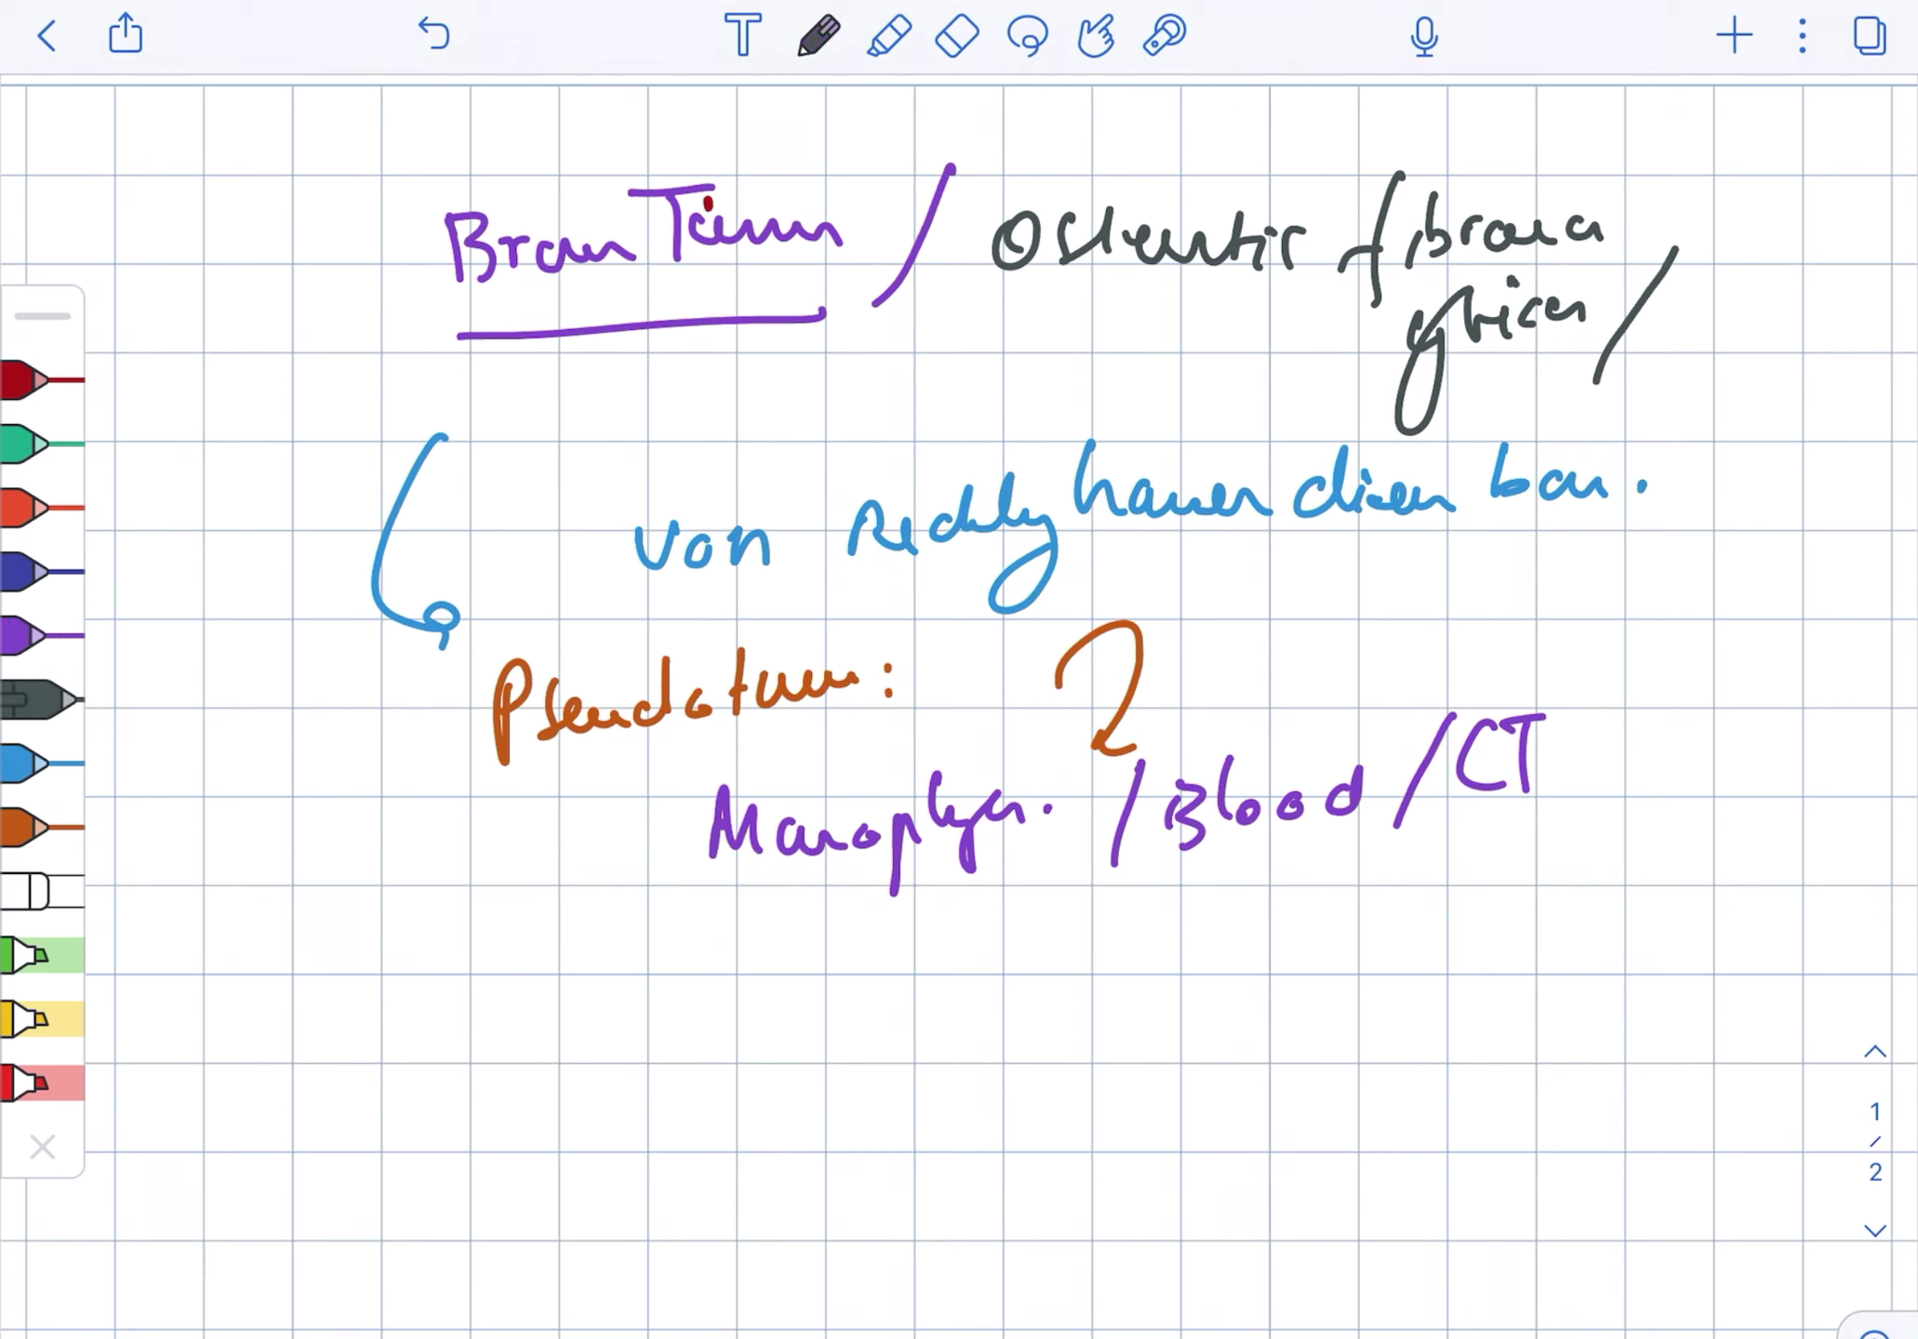
drag(676, 936, 691, 1012)
drag(758, 933, 759, 991)
mouse_move(755, 935)
mouse_down()
mouse_move(798, 977)
mouse_move(826, 931)
mouse_up()
drag(819, 933, 811, 986)
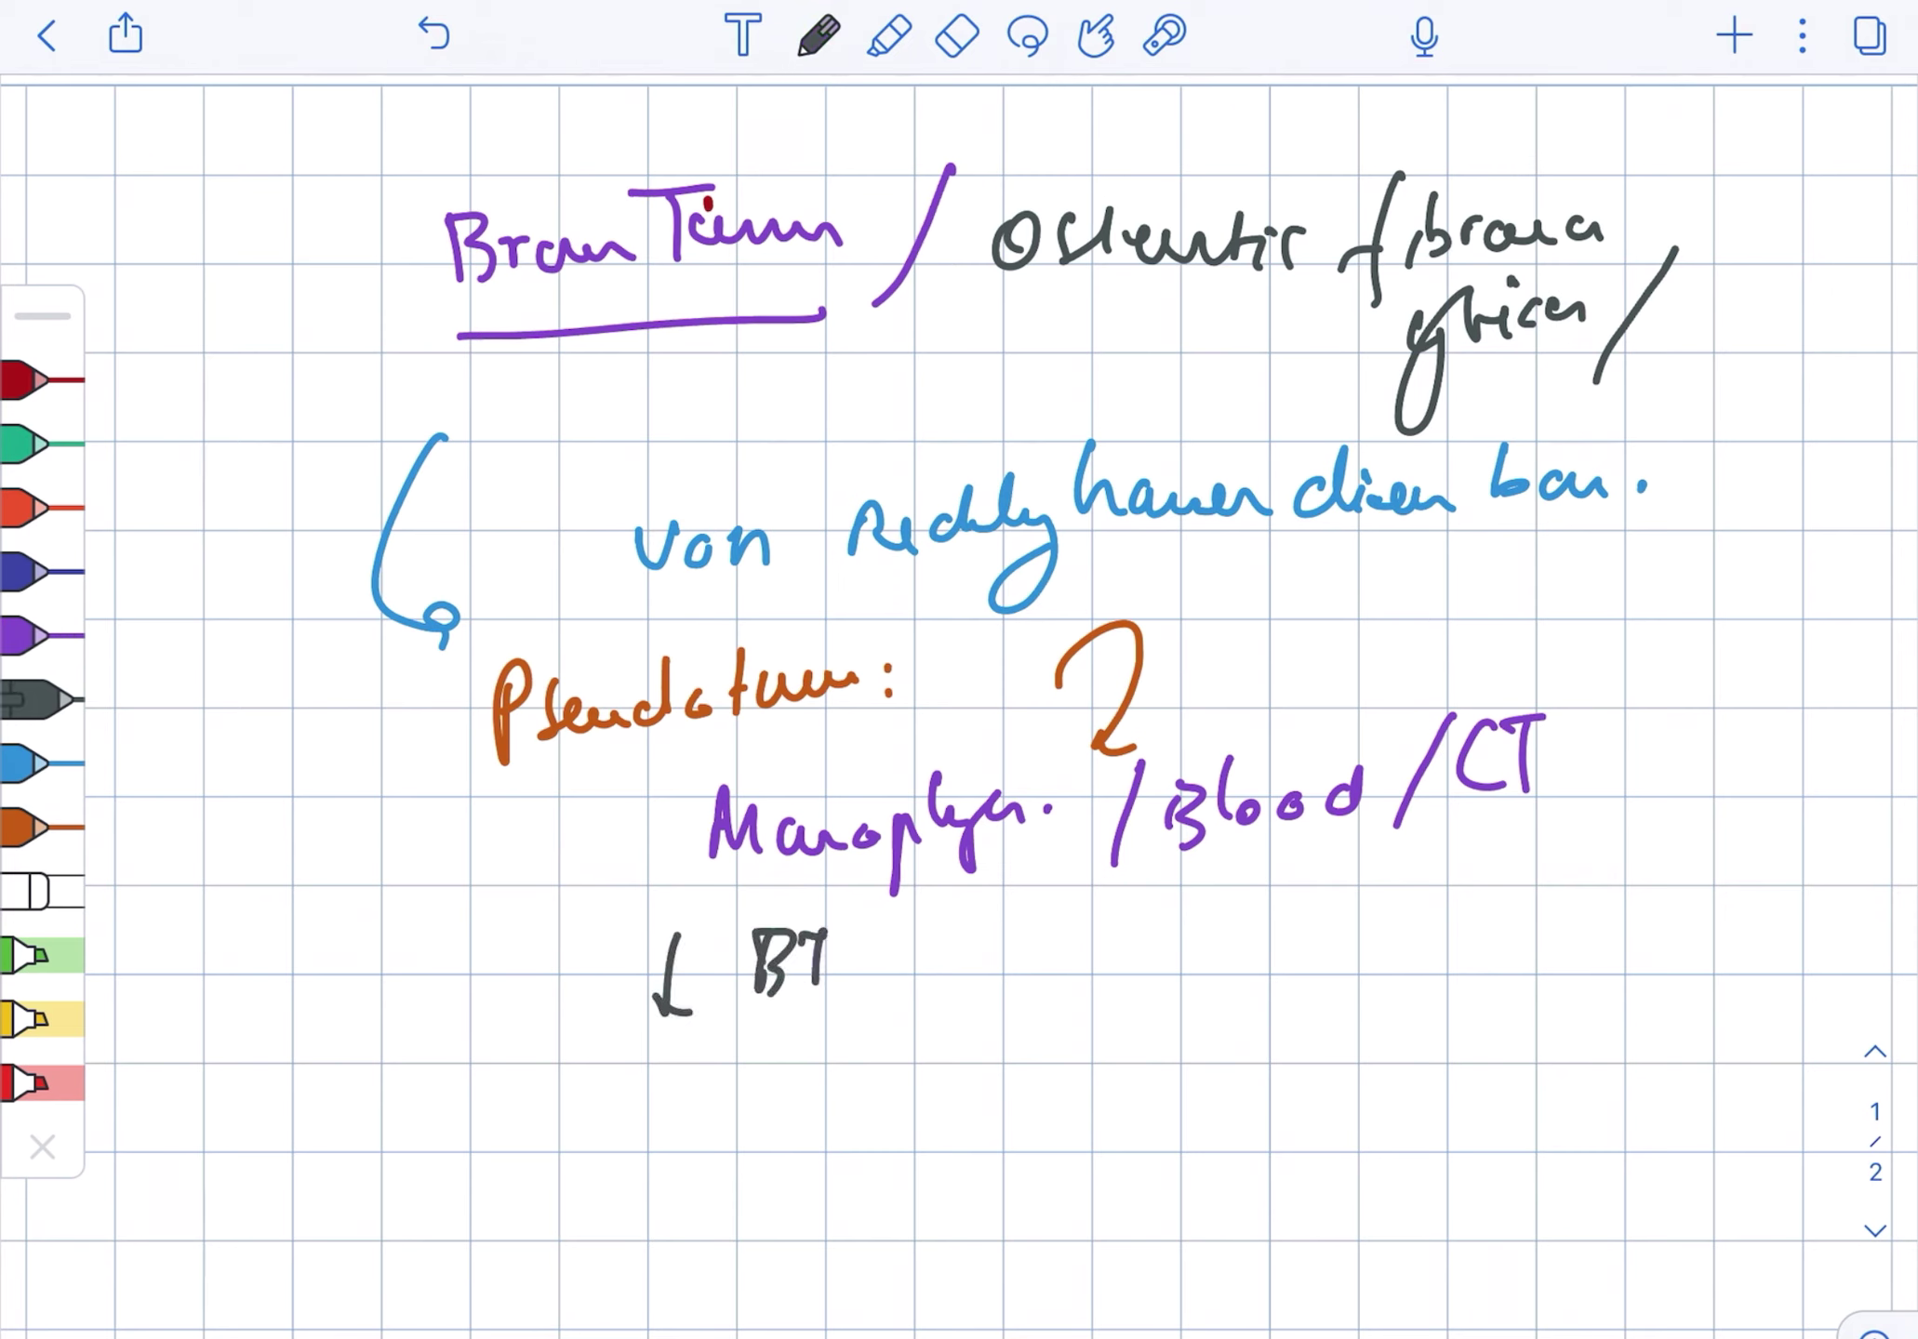
drag(681, 1037, 867, 1020)
click(956, 35)
mouse_move(1489, 242)
mouse_down()
mouse_move(558, 465)
mouse_move(1674, 326)
mouse_move(512, 744)
mouse_move(930, 269)
mouse_move(446, 242)
mouse_move(1162, 670)
mouse_move(1488, 791)
mouse_move(744, 977)
mouse_up()
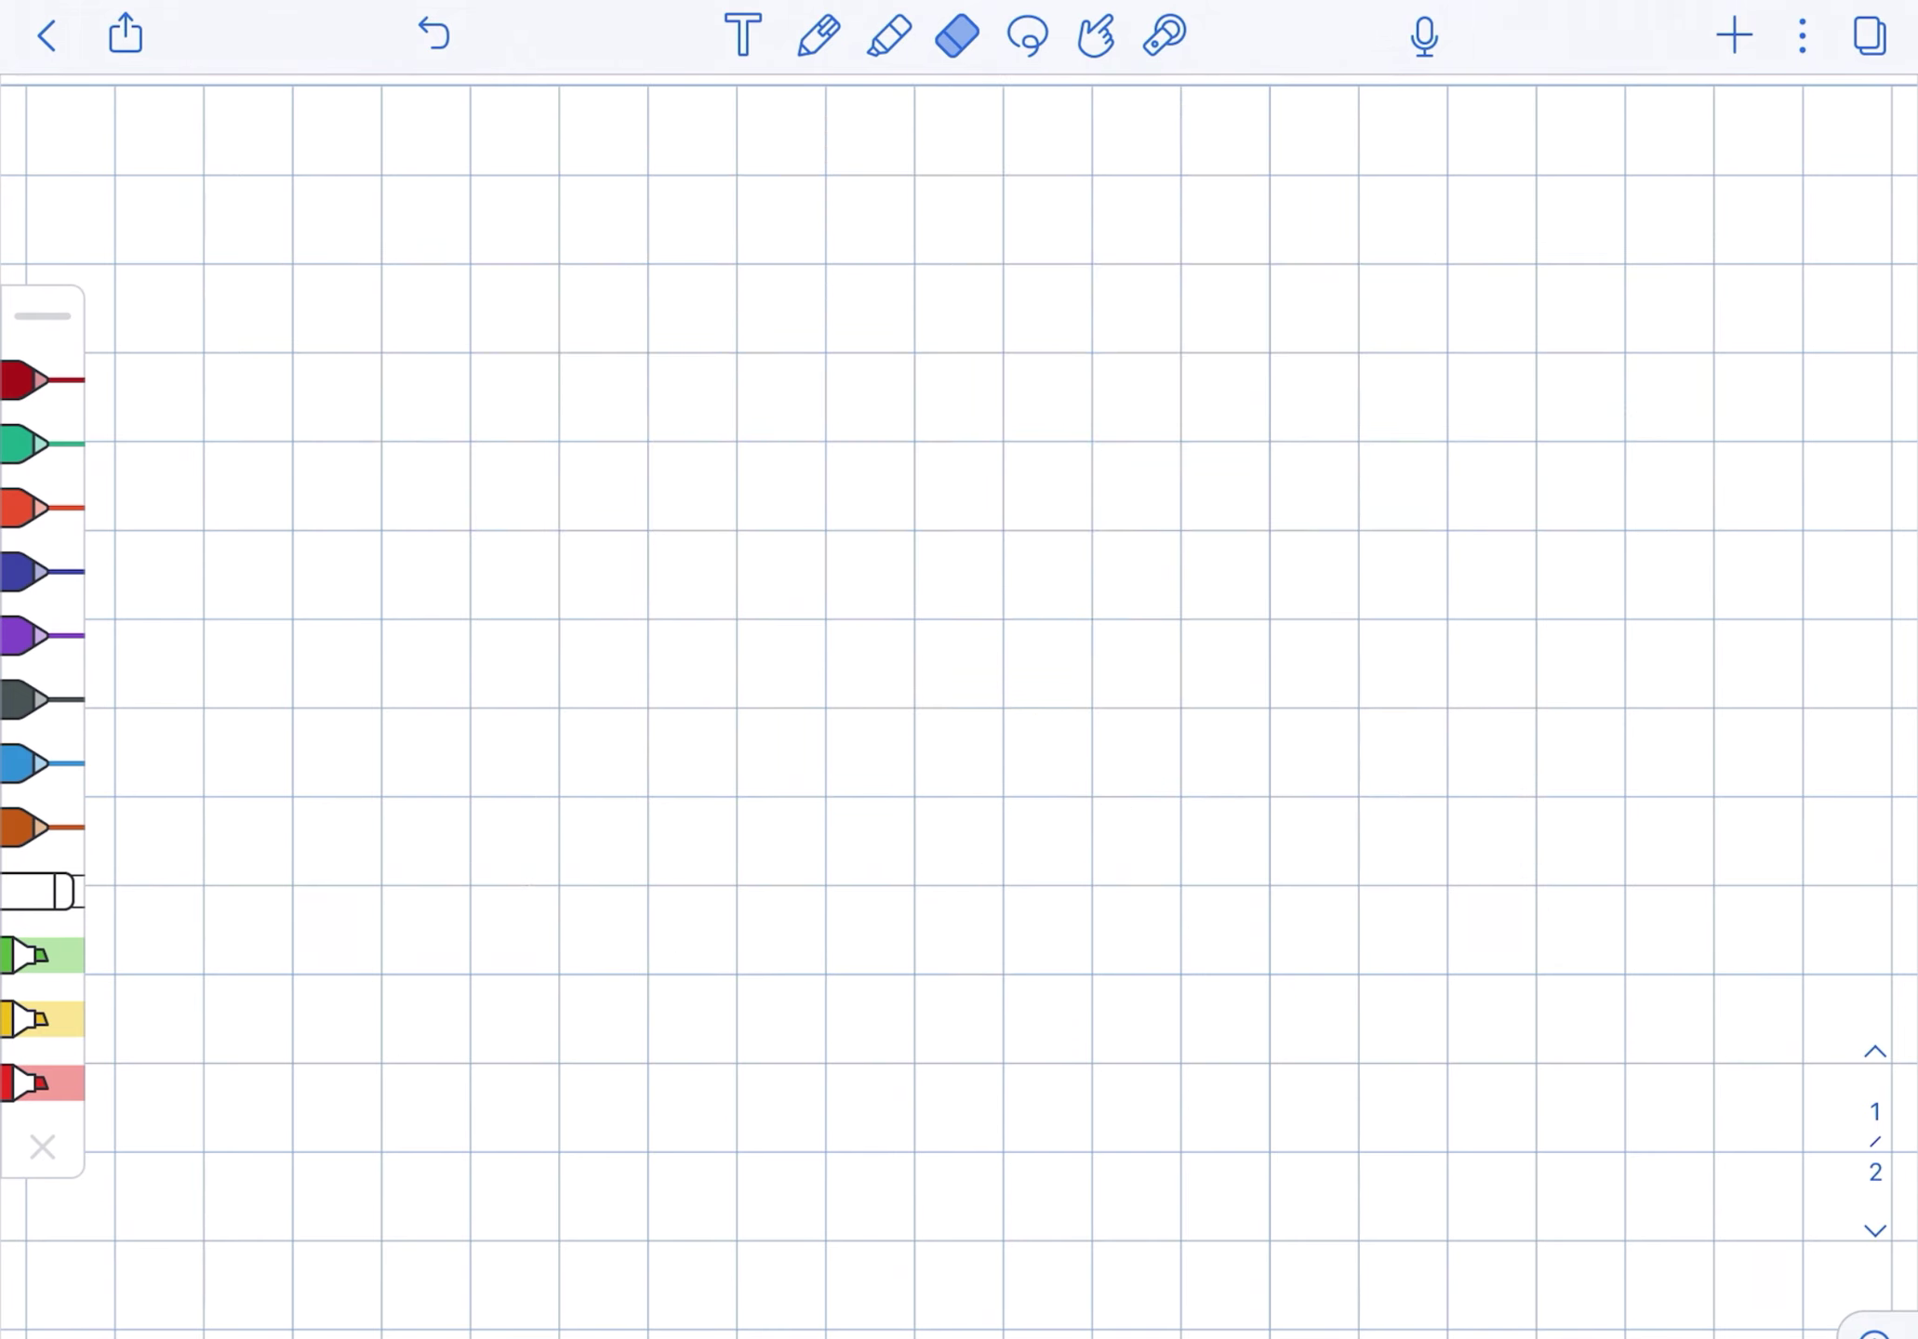
Write an underlined red 'Salt & pepper' heading near the top of the page.
click(37, 508)
mouse_move(462, 186)
mouse_down()
mouse_move(414, 325)
mouse_move(548, 291)
mouse_up()
drag(527, 276, 567, 270)
mouse_move(595, 269)
mouse_down()
mouse_move(641, 284)
mouse_move(600, 300)
mouse_up()
mouse_move(668, 278)
mouse_down()
mouse_move(672, 335)
mouse_move(686, 298)
mouse_up()
mouse_move(728, 272)
mouse_down()
mouse_move(718, 294)
mouse_move(811, 277)
mouse_up()
drag(514, 359, 822, 341)
click(877, 224)
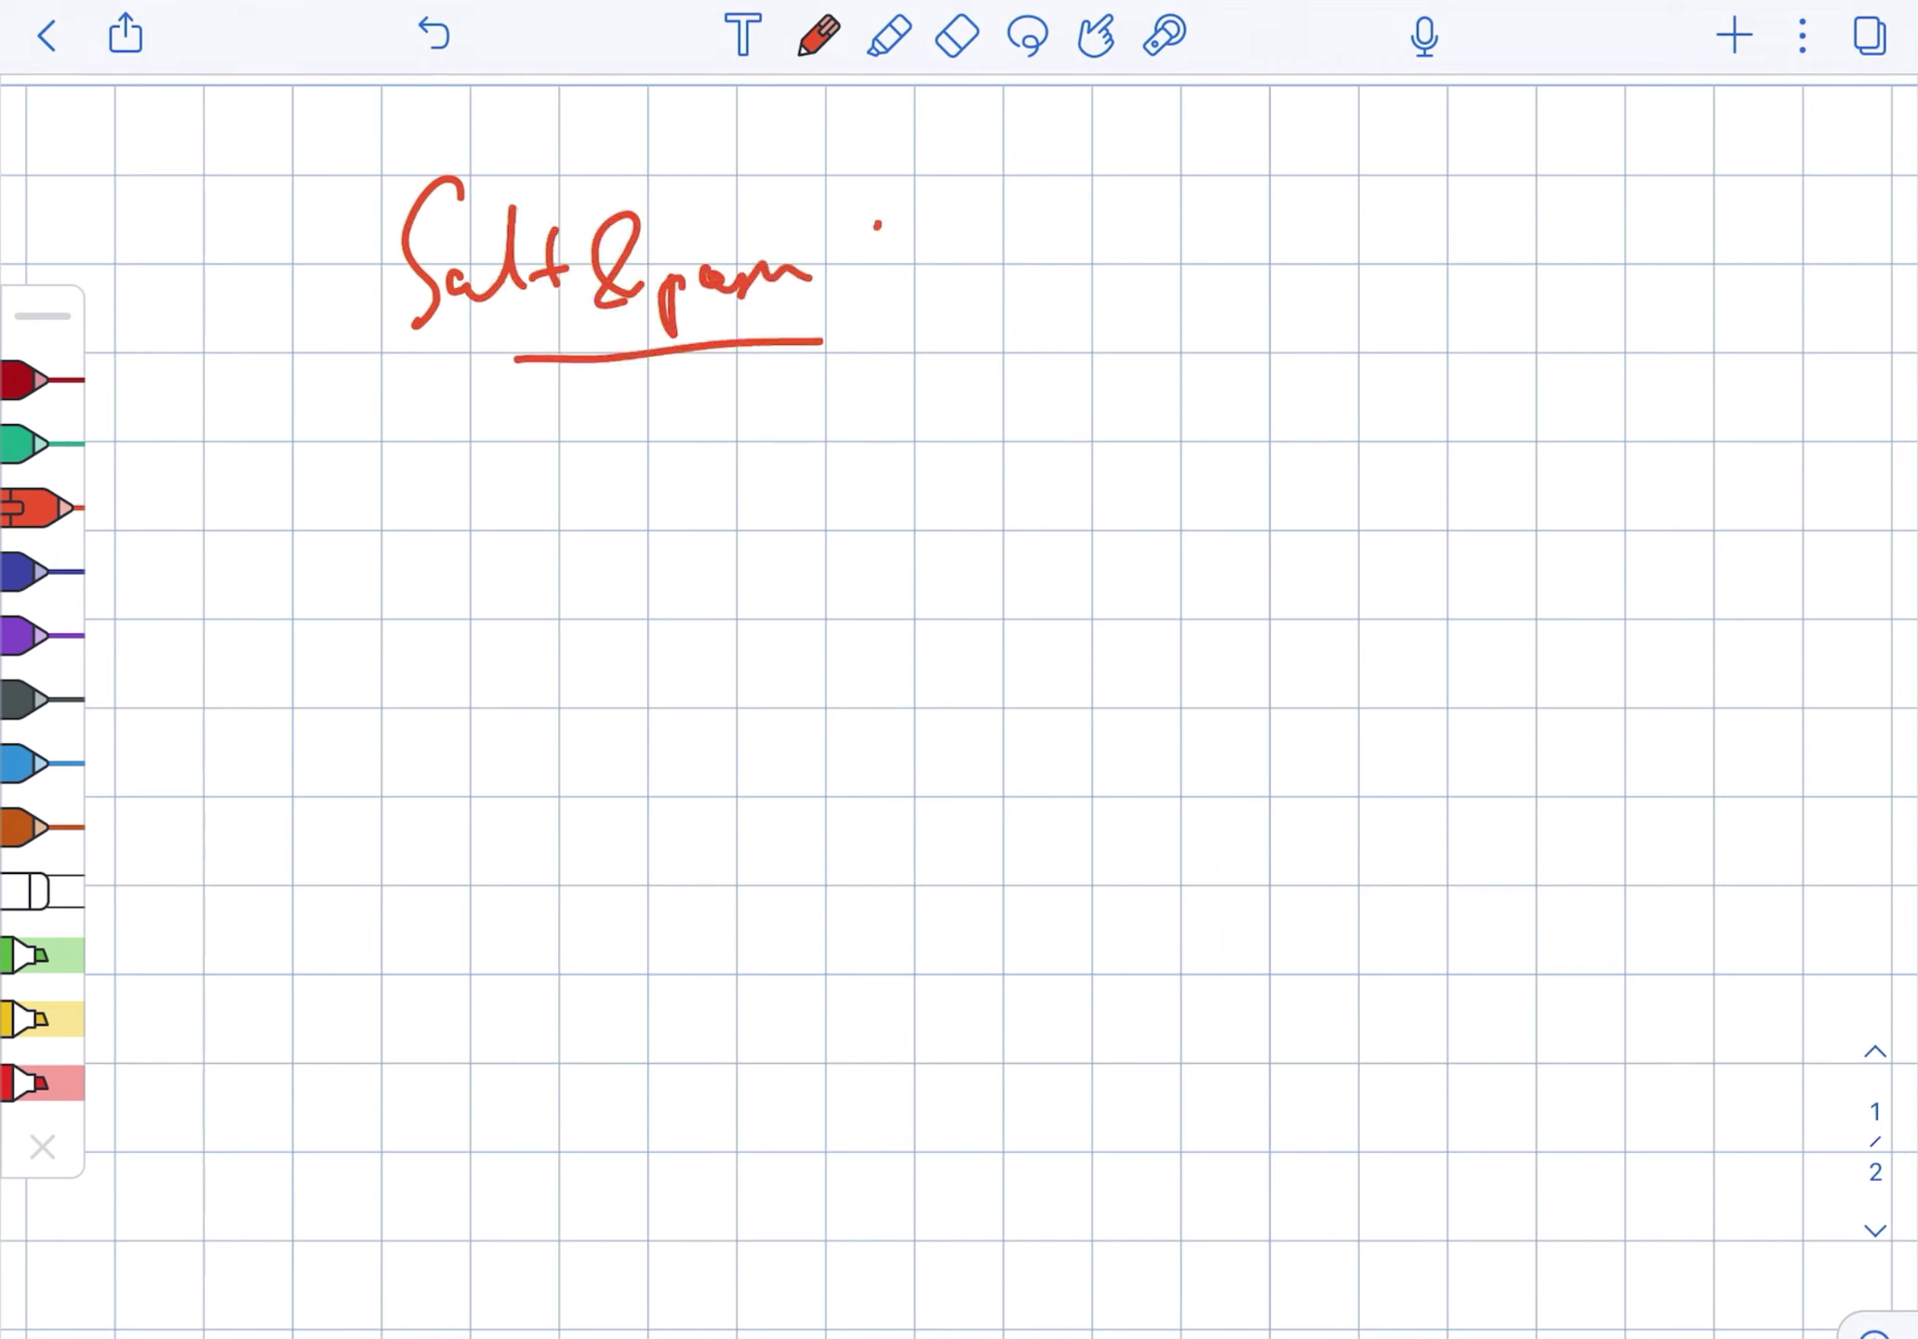
Add '(skull)' in purple after the heading with a curved arrow pointing down.
click(37, 635)
drag(928, 150, 891, 293)
mouse_move(950, 207)
mouse_down()
mouse_move(947, 240)
mouse_move(1053, 244)
mouse_up()
mouse_move(1055, 158)
mouse_down()
mouse_move(1105, 194)
mouse_move(1075, 290)
mouse_up()
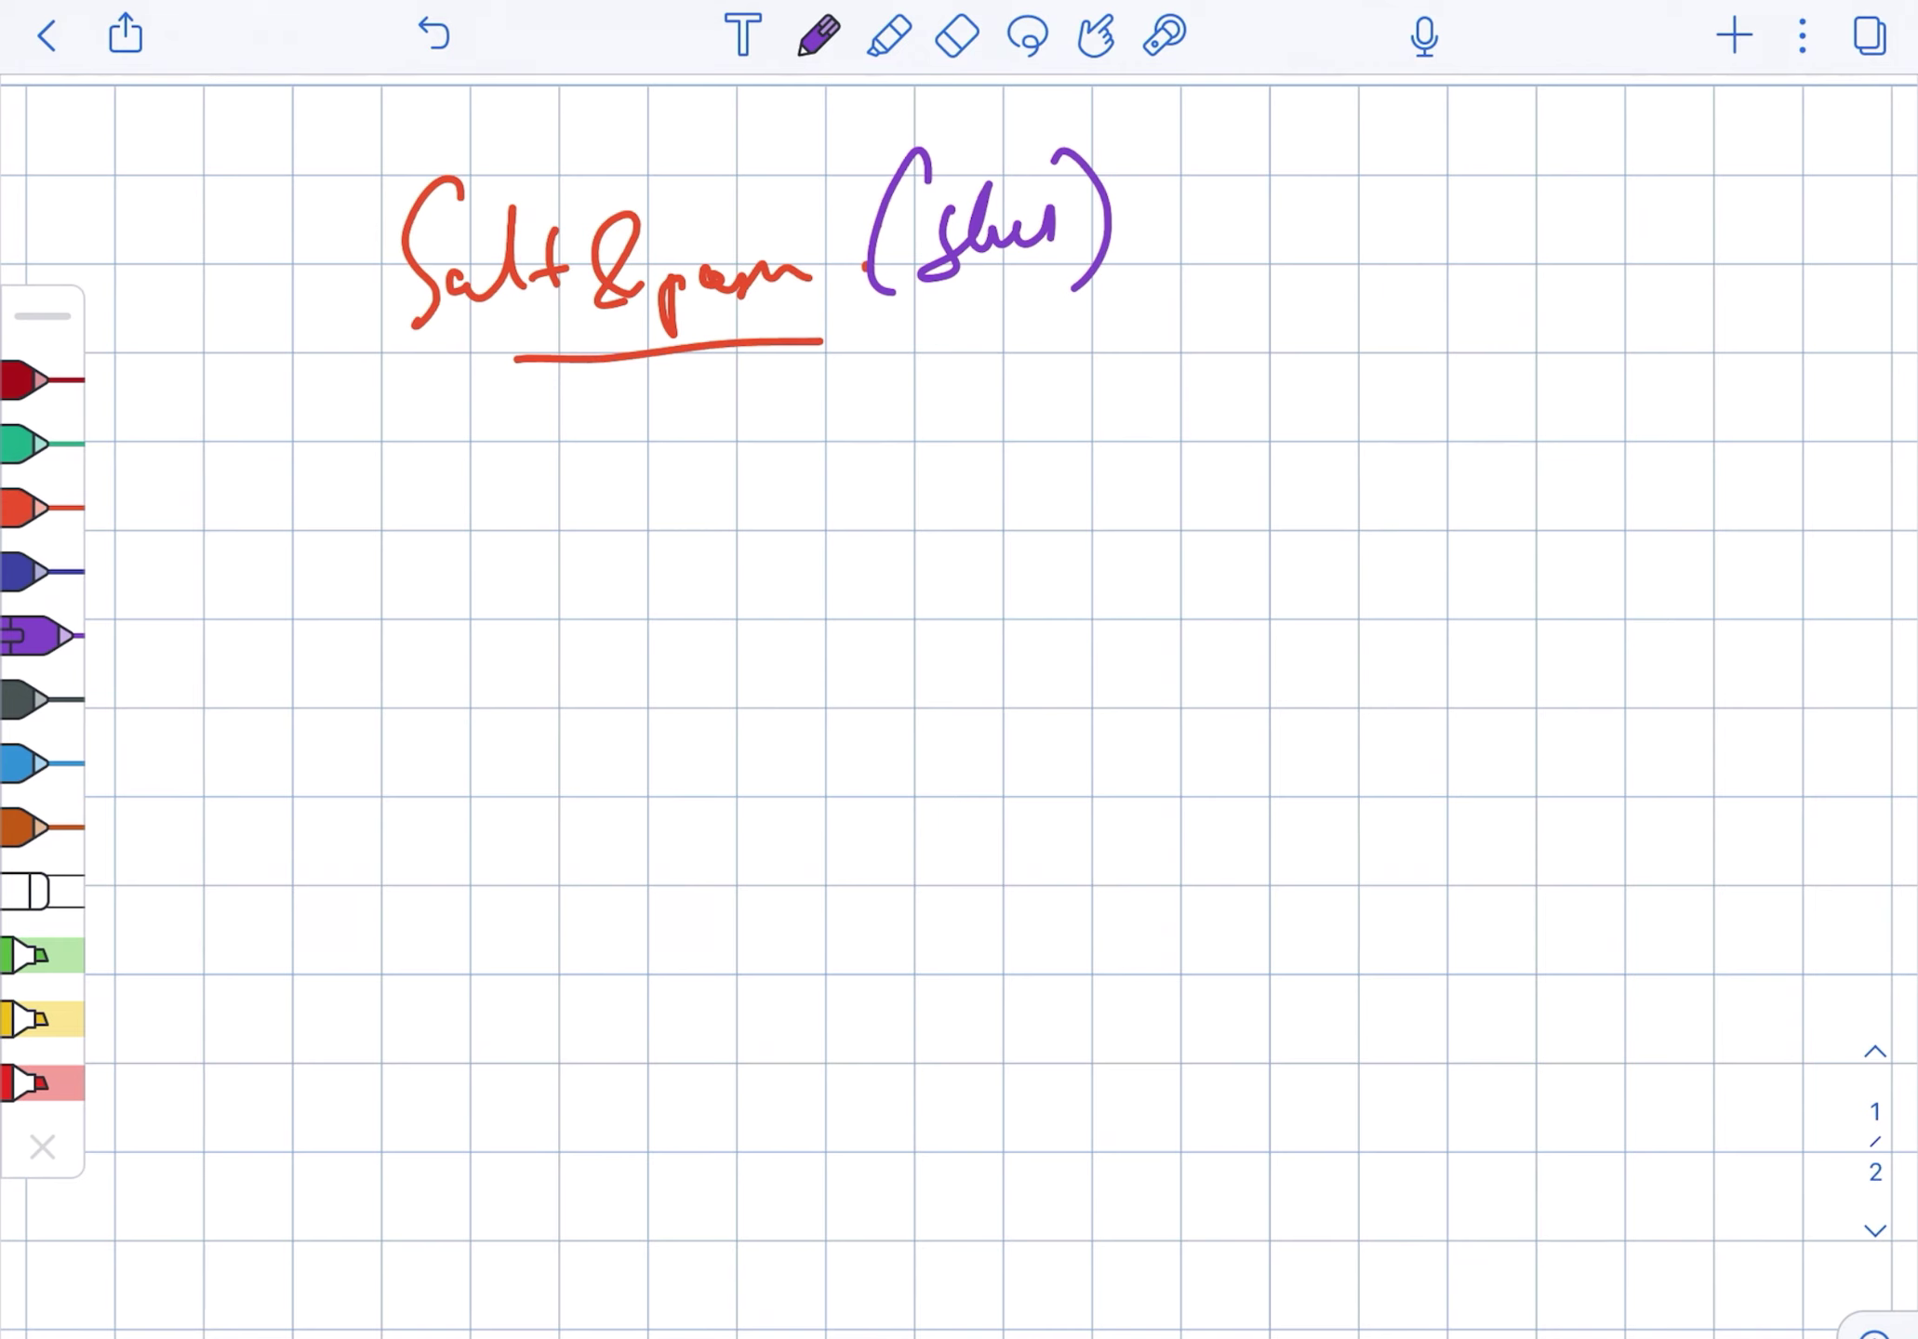
drag(1185, 200, 1369, 294)
Note 'lucency' in dark grey and 'calvarial skull' in blue below the arrow.
click(37, 700)
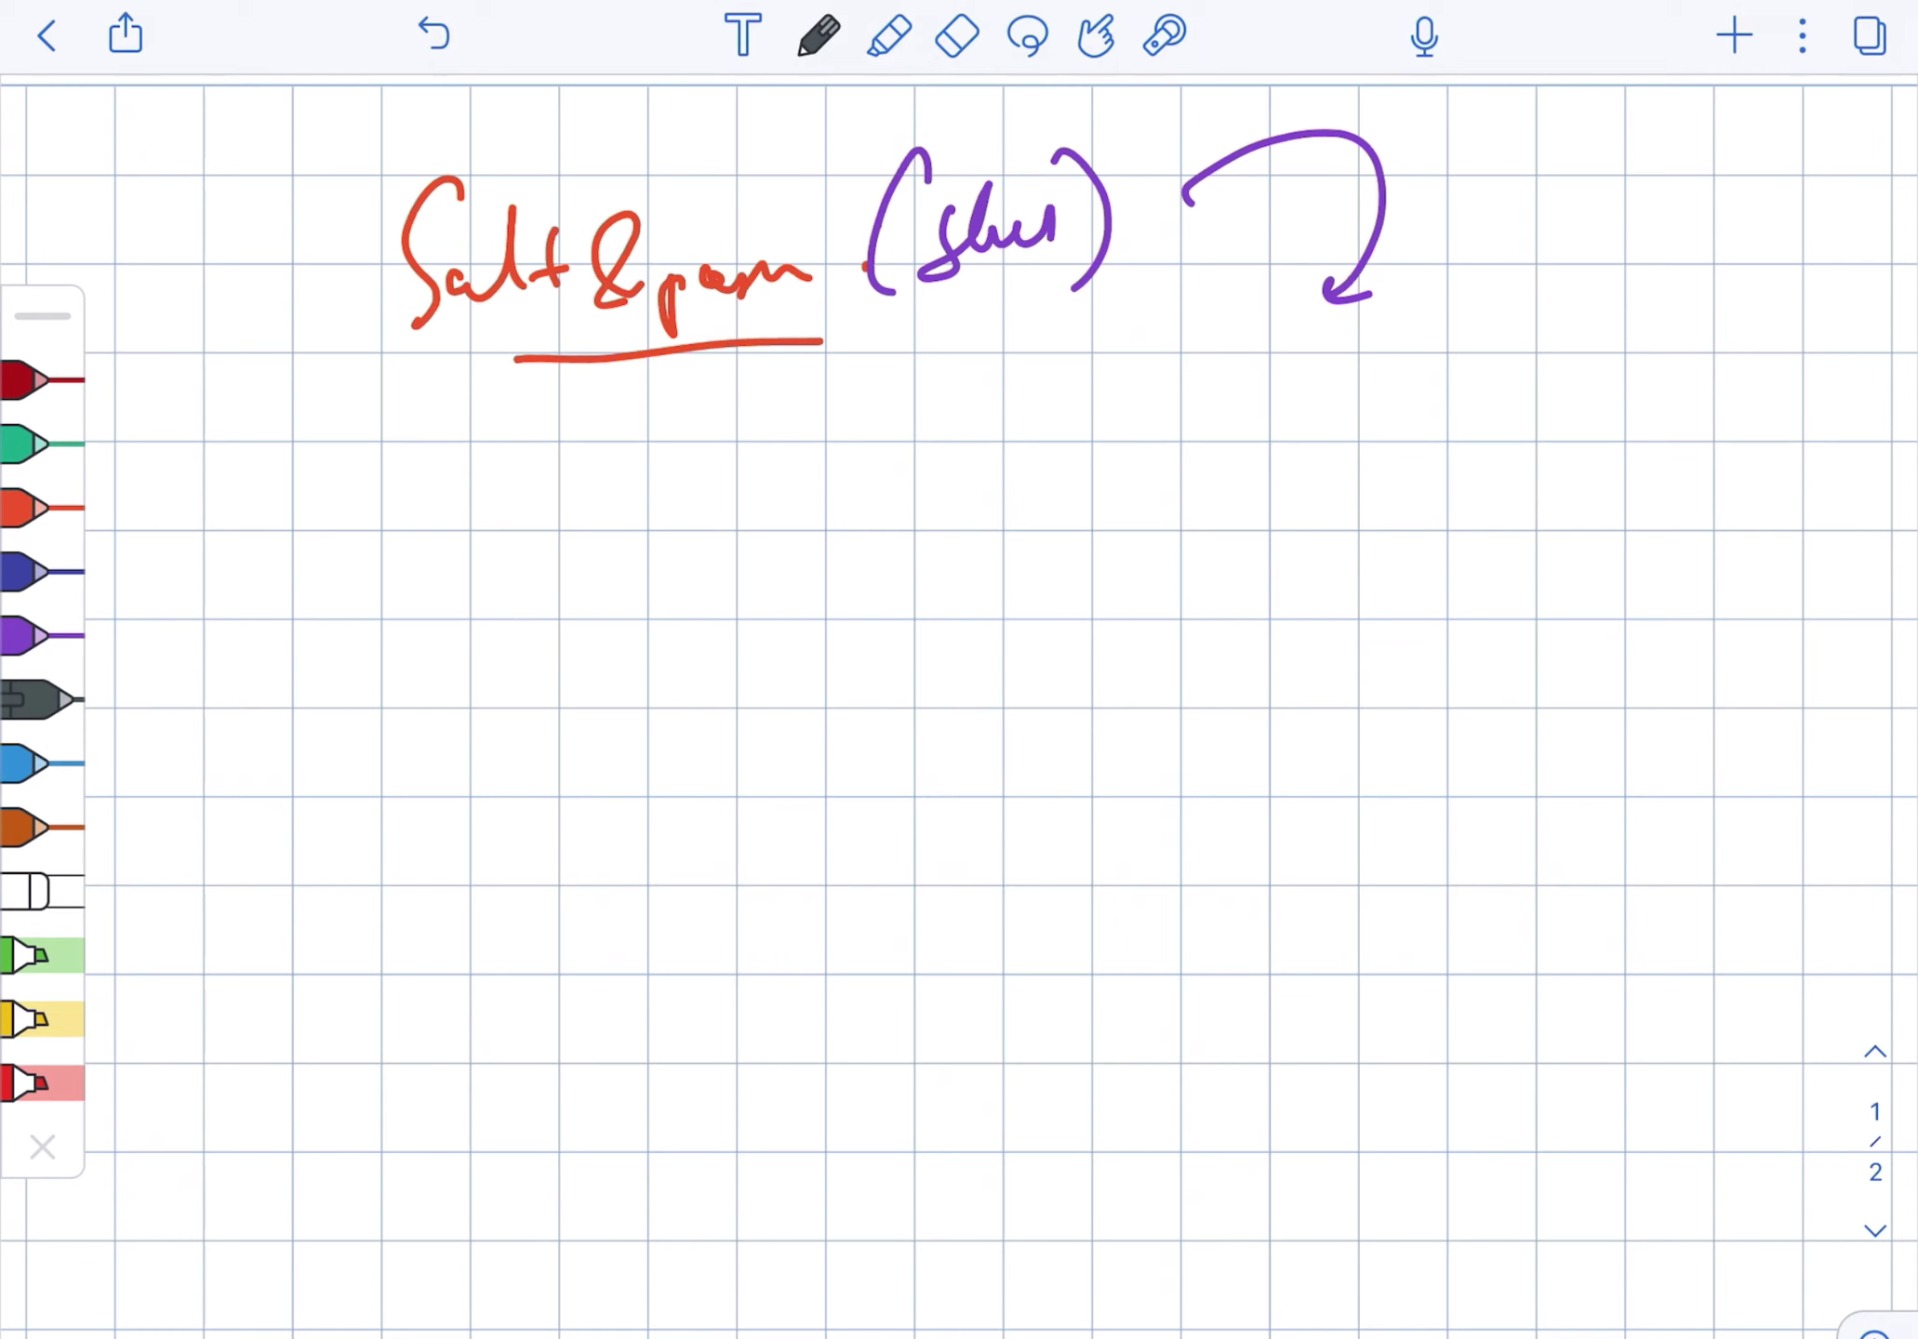
drag(1170, 335, 1163, 408)
mouse_move(1186, 379)
mouse_down()
mouse_move(1375, 376)
mouse_move(1456, 402)
mouse_up()
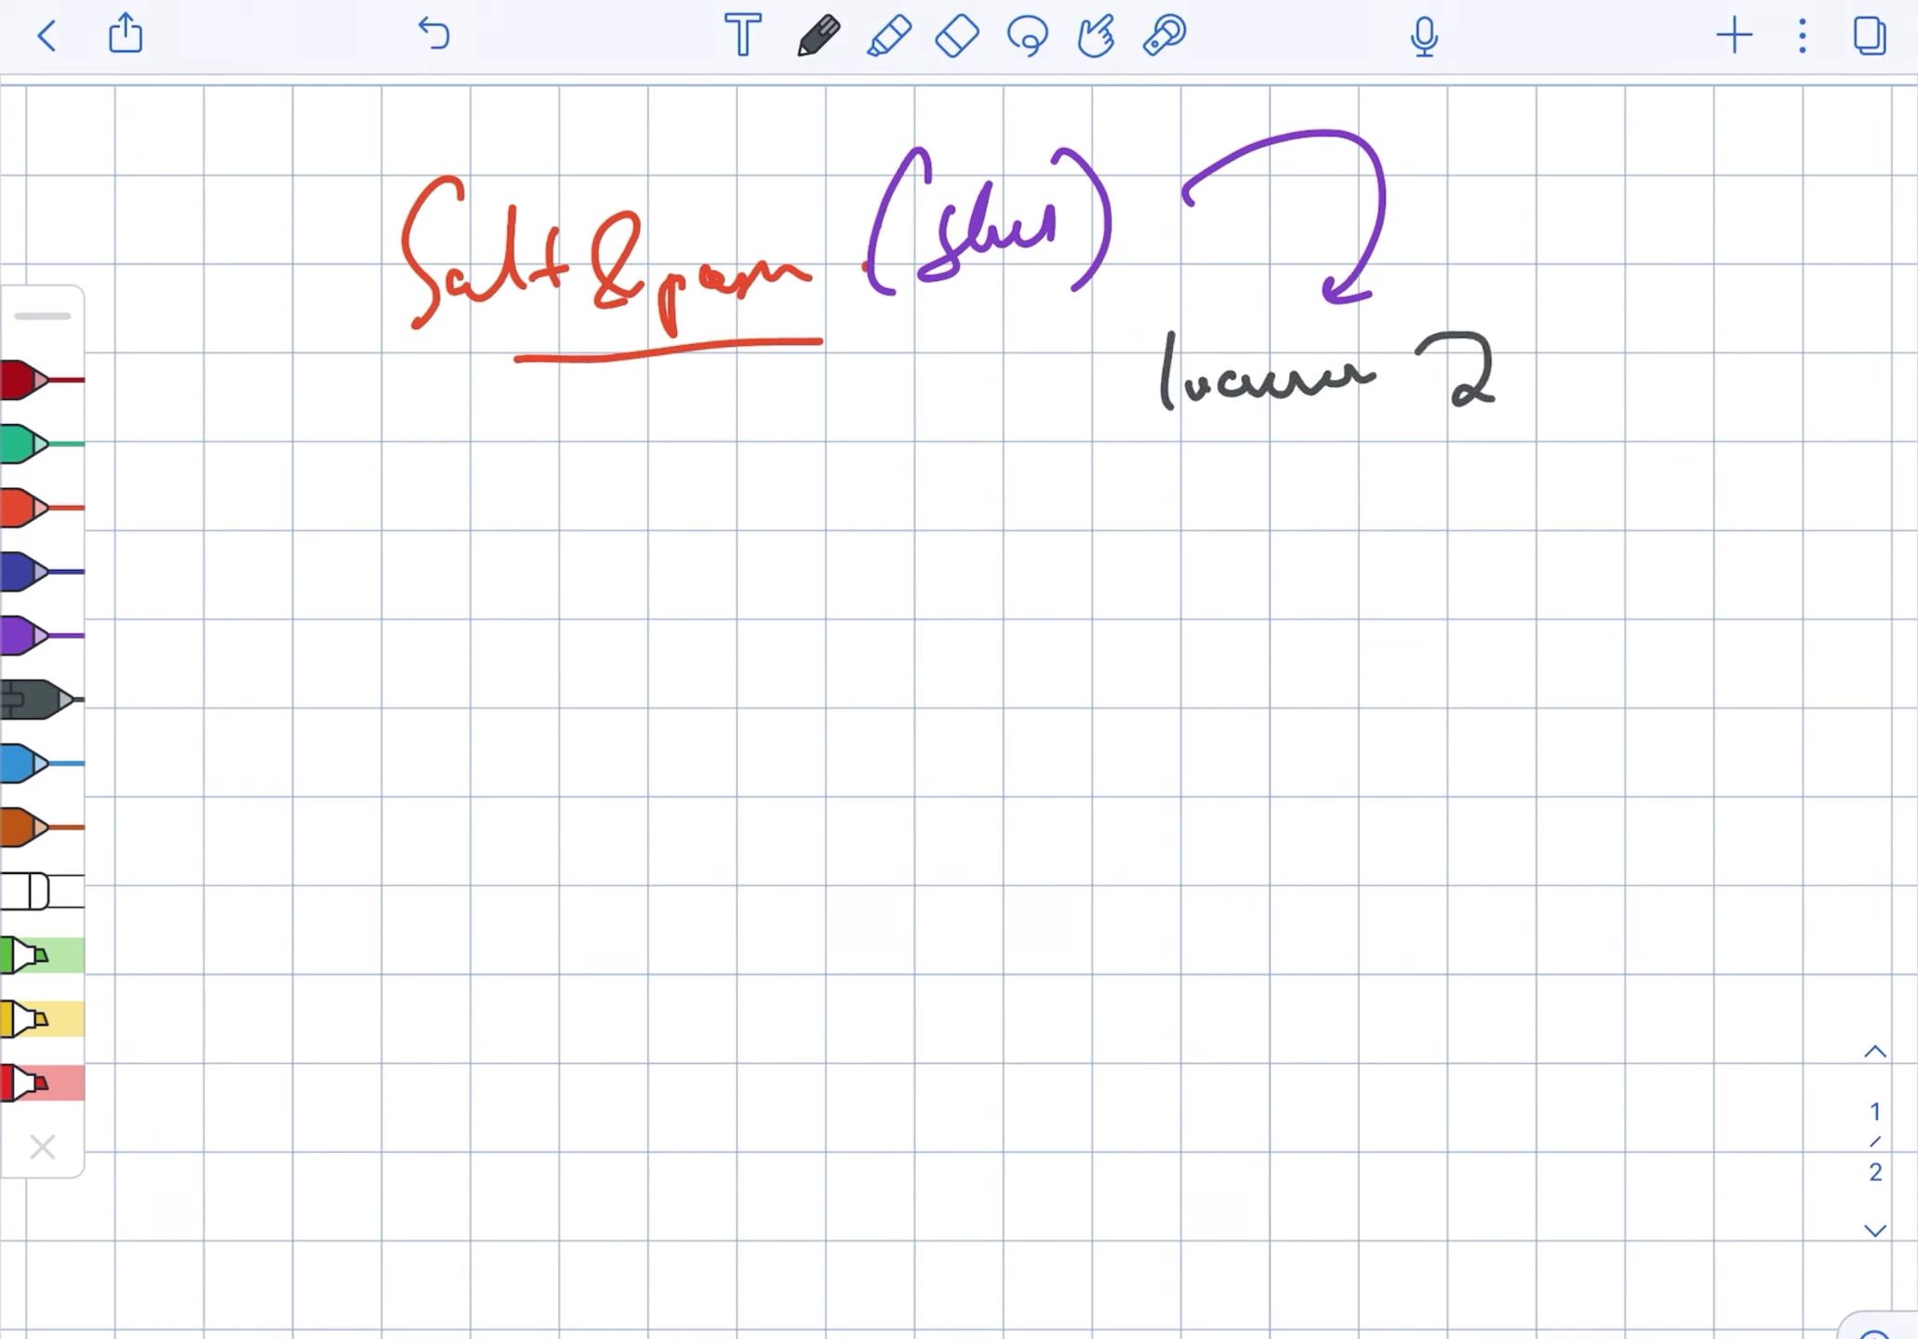
click(37, 764)
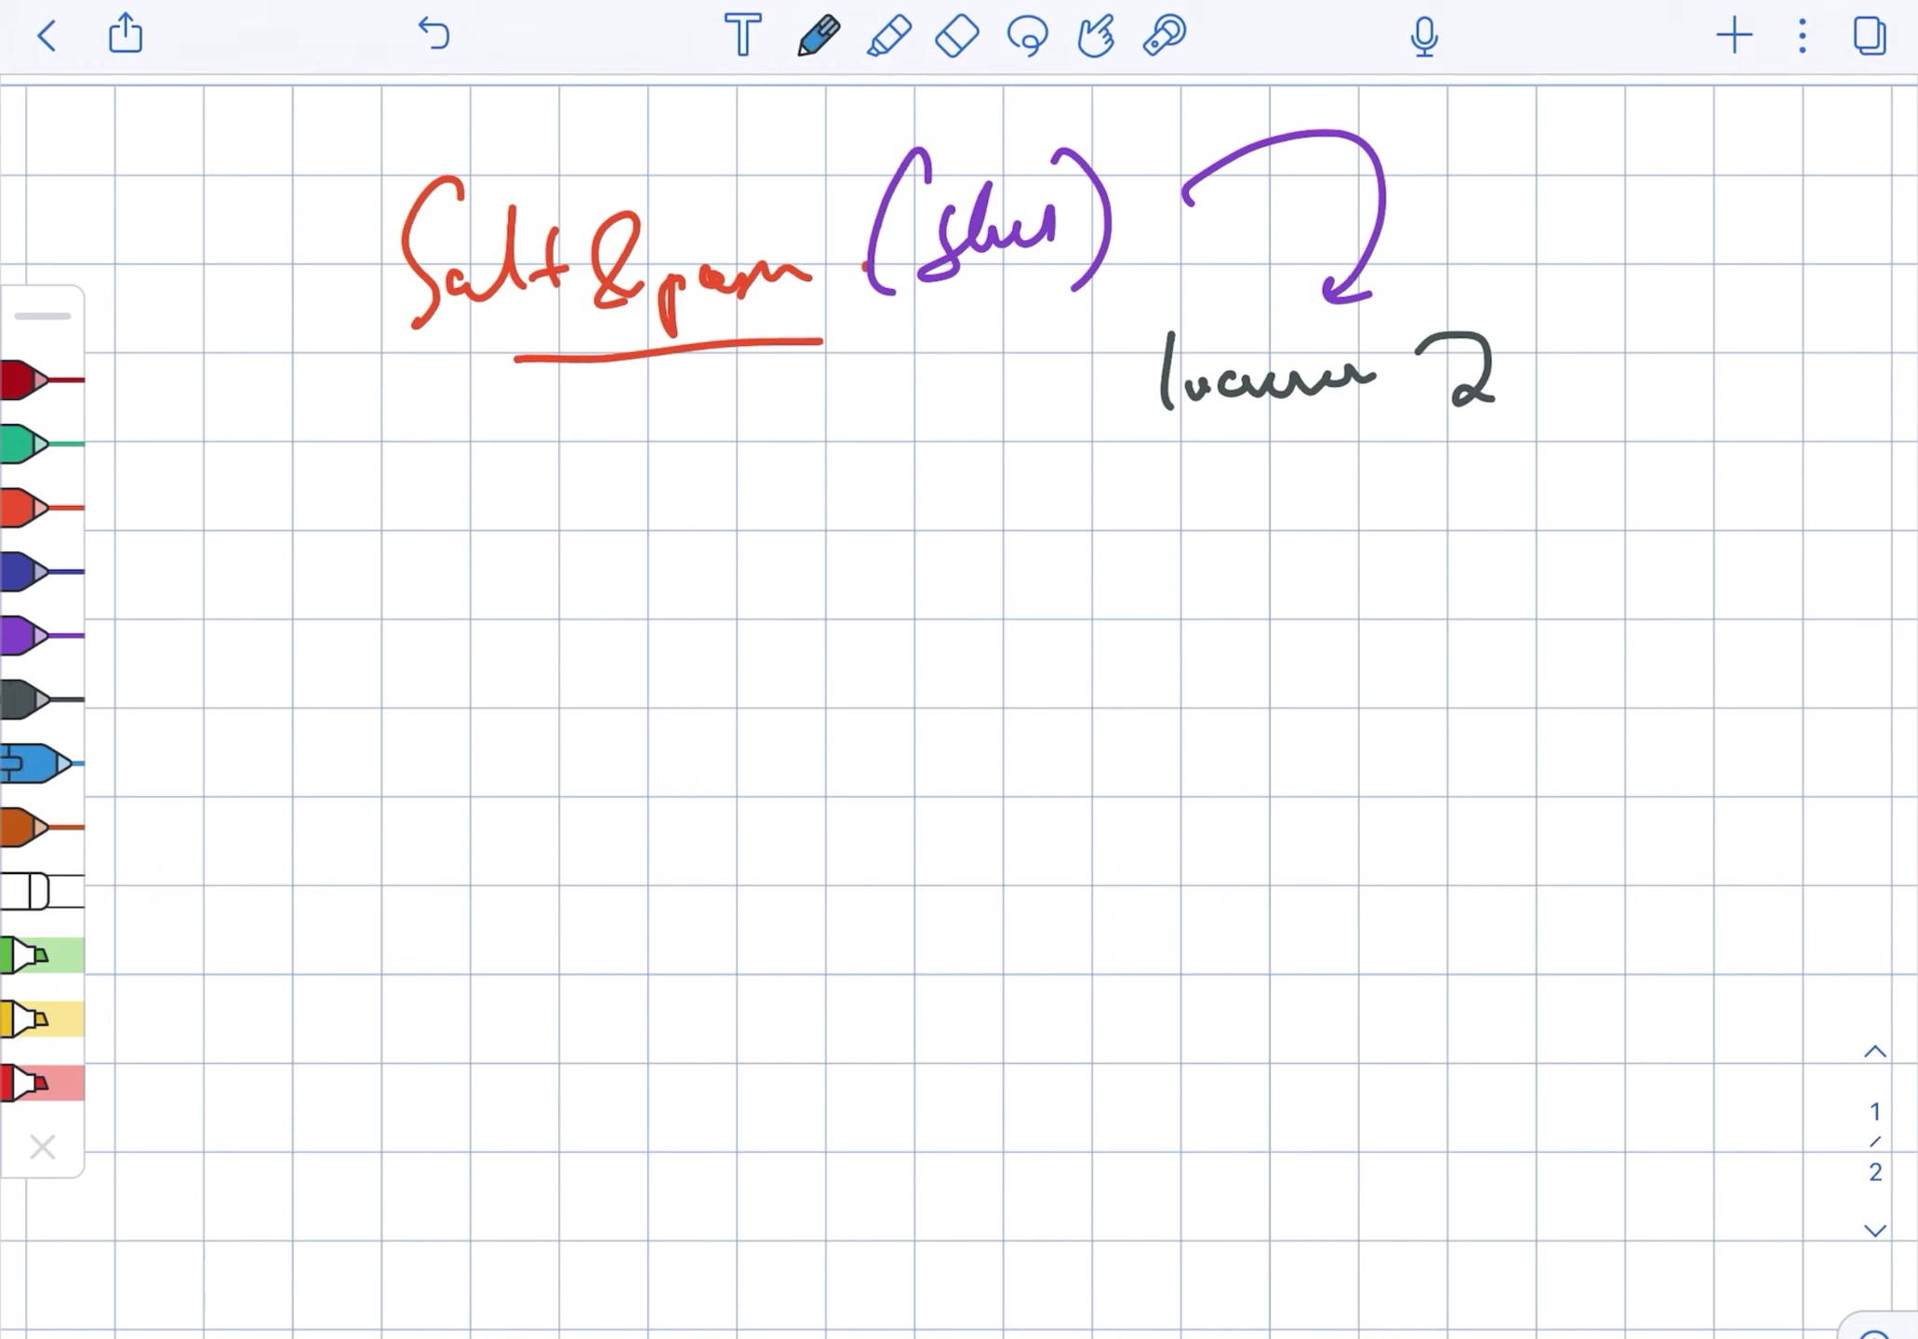
drag(1072, 495, 1025, 571)
mouse_move(1108, 538)
mouse_down()
mouse_move(1136, 560)
mouse_move(1258, 524)
mouse_up()
drag(1413, 471, 1386, 536)
mouse_move(1421, 458)
mouse_down()
mouse_move(1448, 512)
mouse_move(1488, 507)
mouse_up()
drag(1488, 507, 1532, 461)
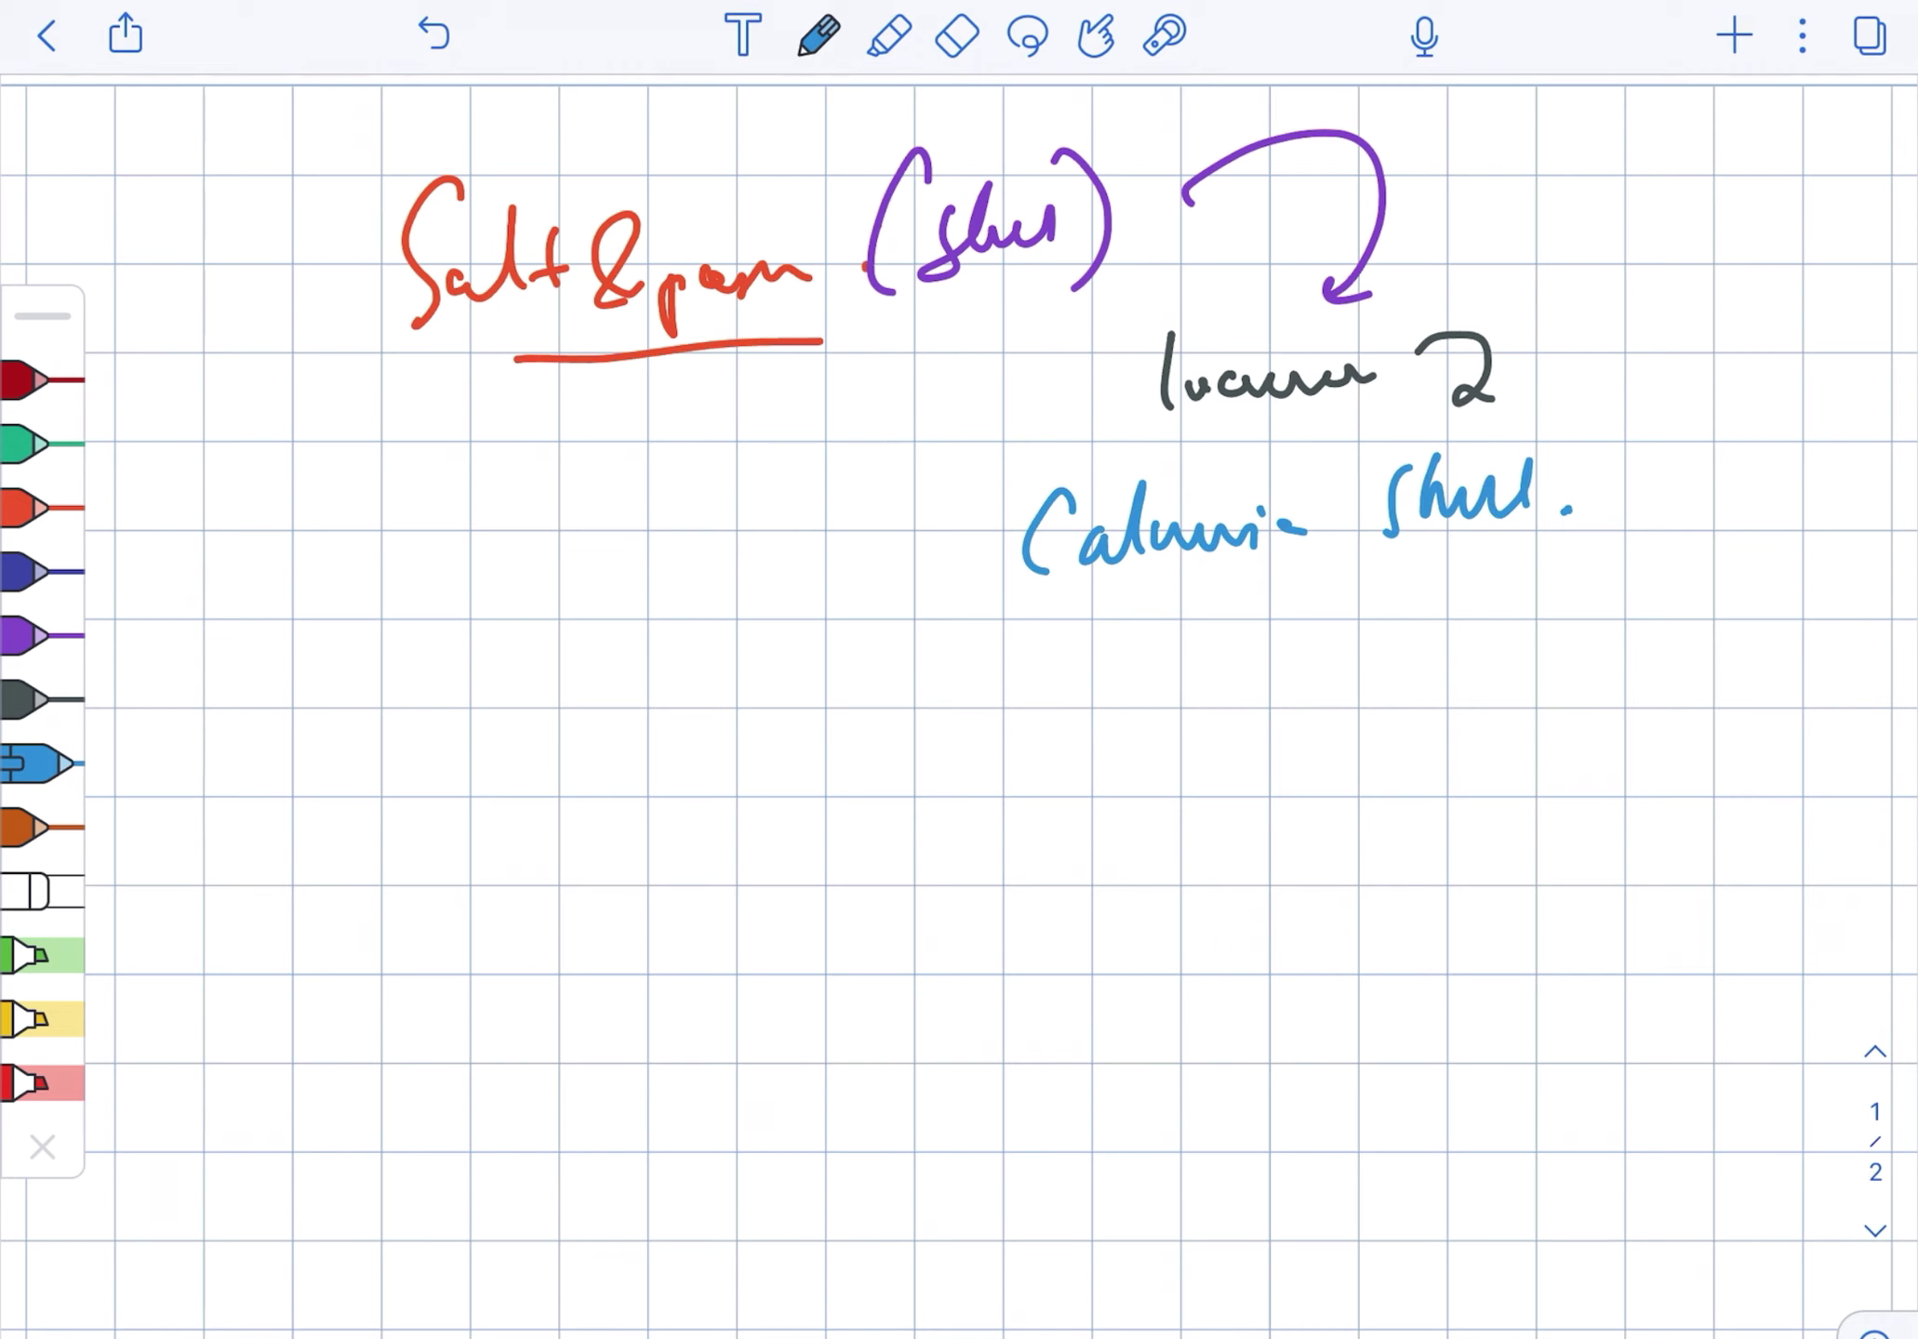
Write the brown note '(Resorption of trabecular bone)' beneath.
click(37, 827)
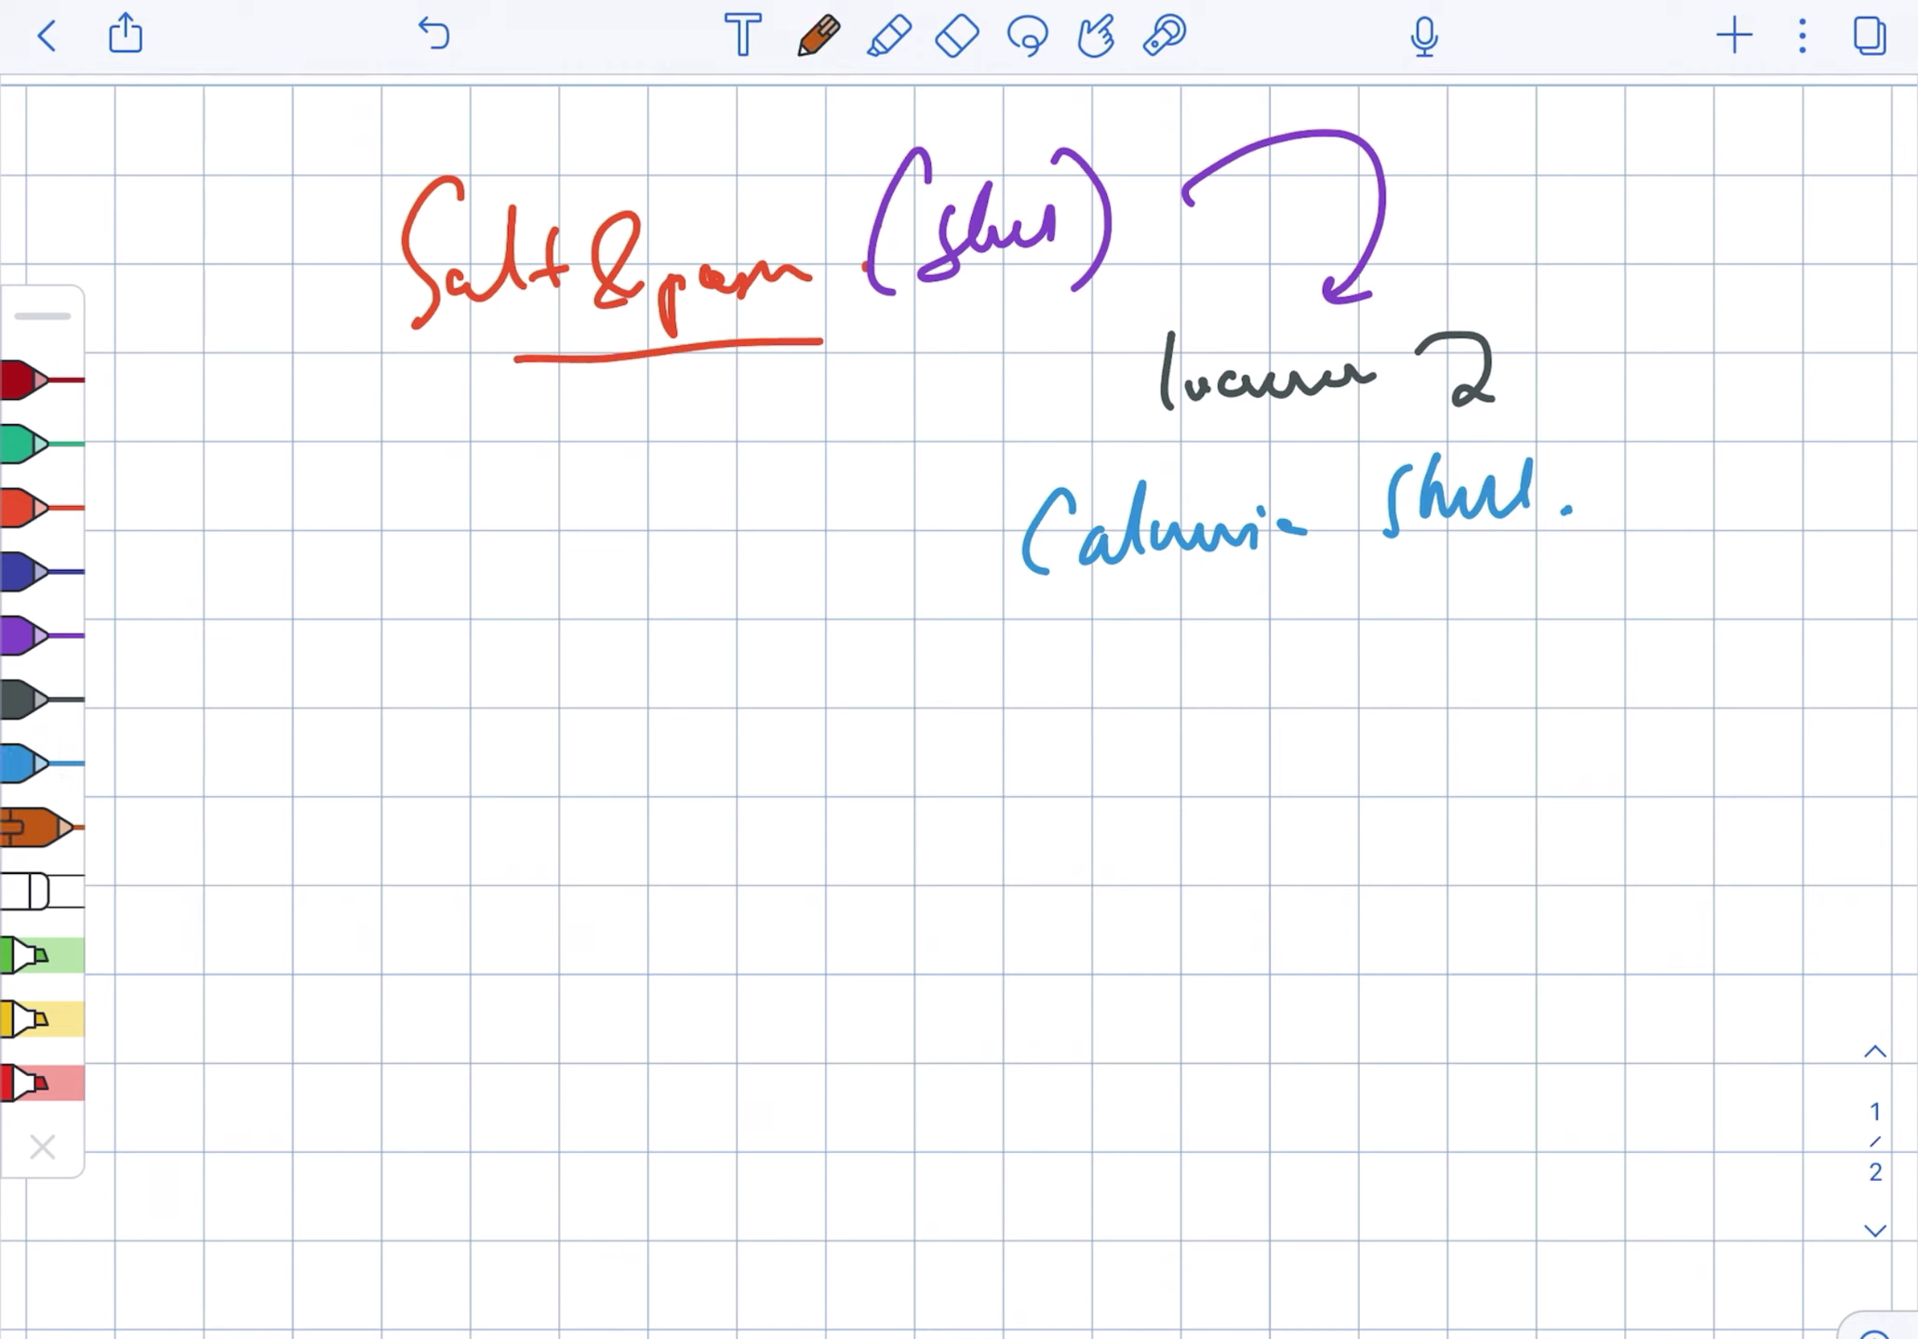
mouse_move(665, 645)
mouse_down()
mouse_move(669, 744)
mouse_move(690, 721)
mouse_up()
mouse_move(695, 661)
mouse_down()
mouse_move(737, 709)
mouse_move(783, 693)
mouse_up()
mouse_move(808, 675)
mouse_down()
mouse_move(1012, 693)
mouse_move(988, 814)
mouse_up()
mouse_move(1076, 627)
mouse_down()
mouse_move(1074, 647)
mouse_move(1170, 690)
mouse_move(1305, 680)
mouse_up()
mouse_move(1347, 595)
mouse_down()
mouse_move(1365, 663)
mouse_move(1442, 642)
mouse_move(1477, 704)
mouse_up()
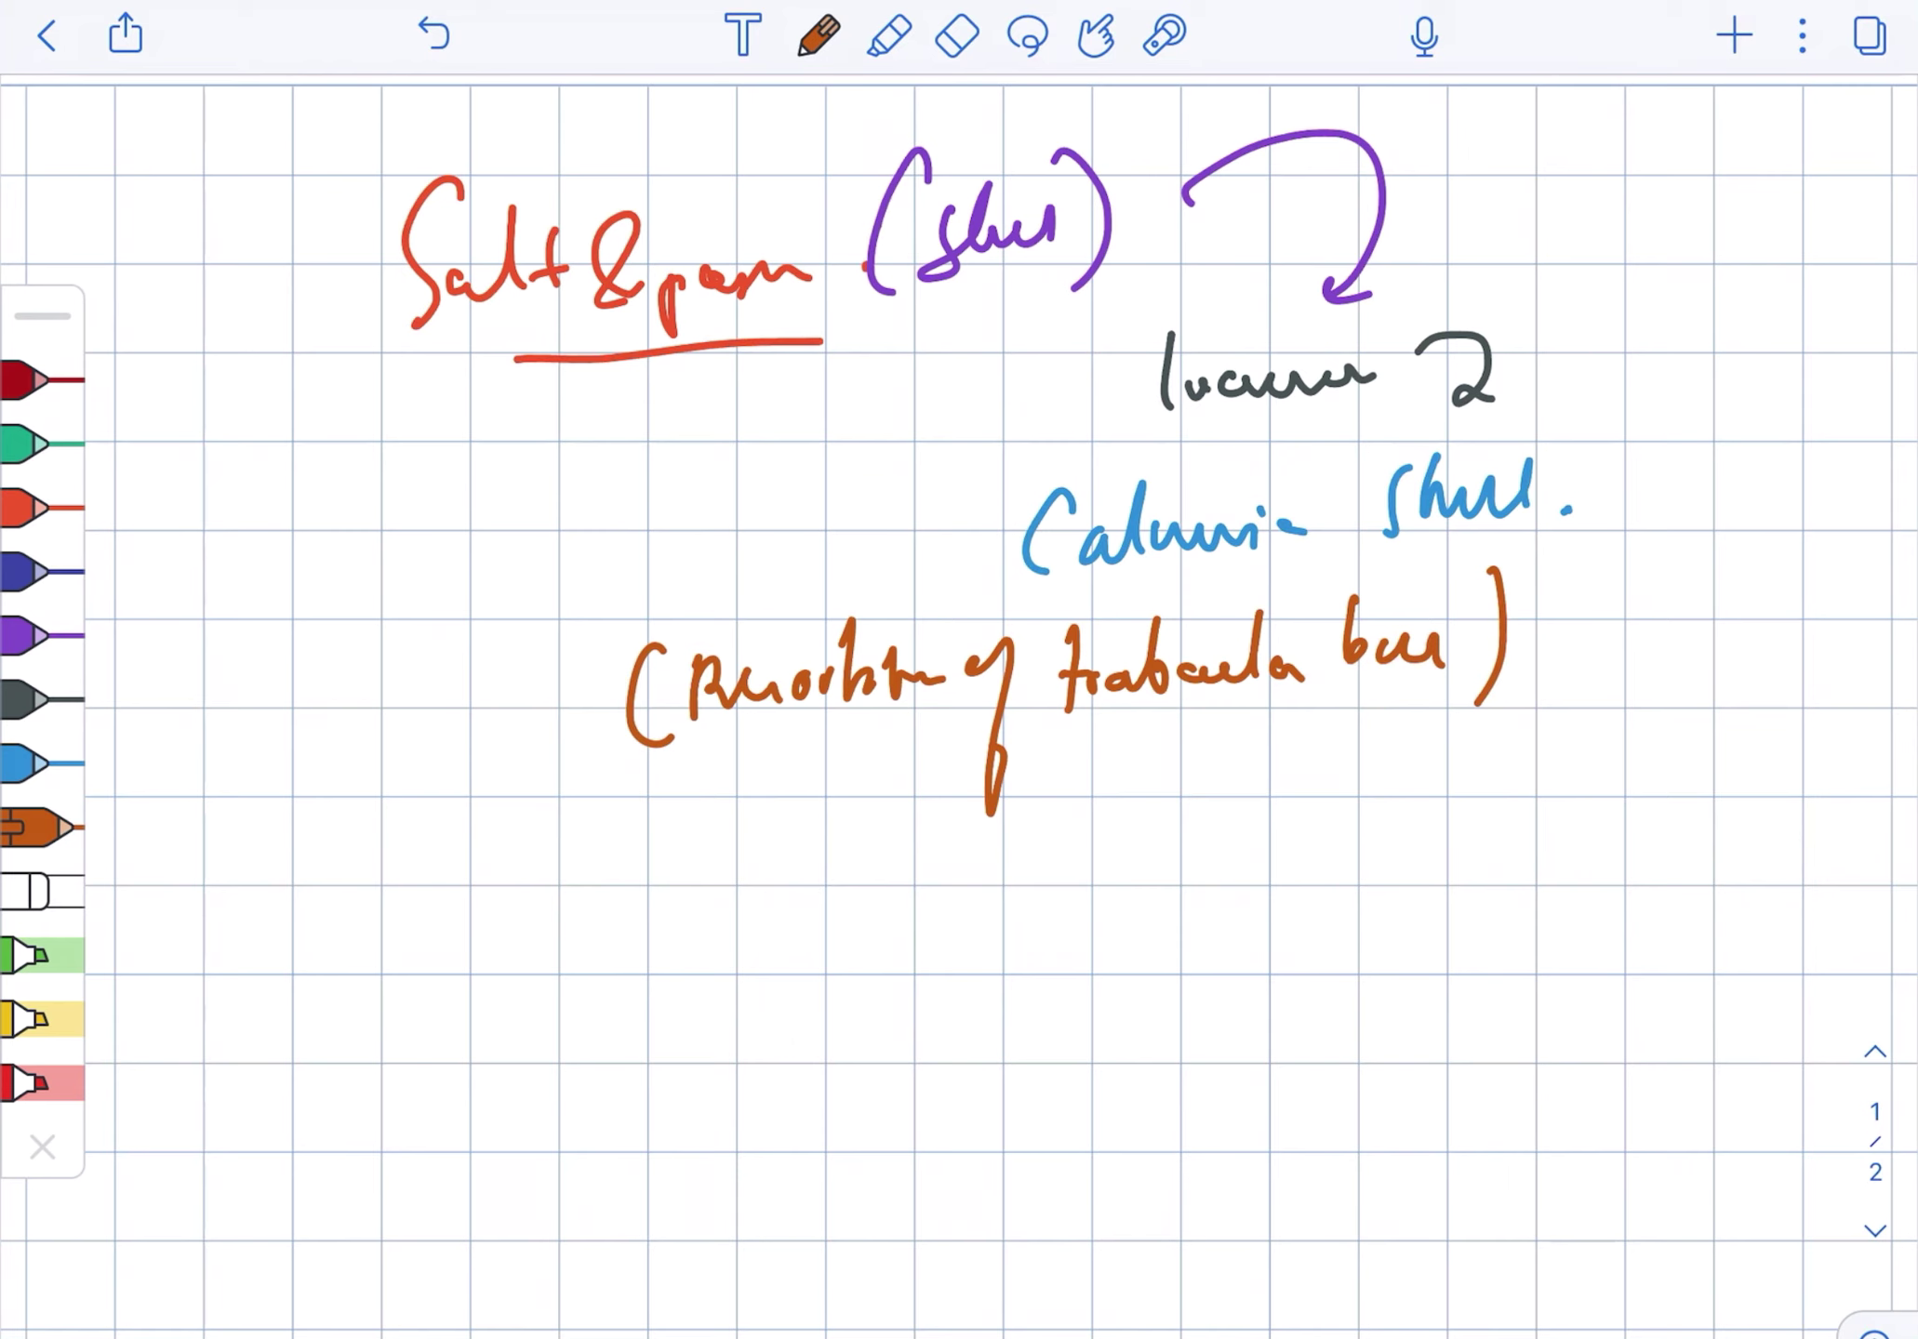
Write 'Mineralised / Decalcified' in blue, underlining and circling Decalcified.
click(37, 764)
mouse_move(834, 811)
mouse_down()
mouse_move(921, 816)
mouse_move(1170, 758)
mouse_move(1198, 828)
mouse_up()
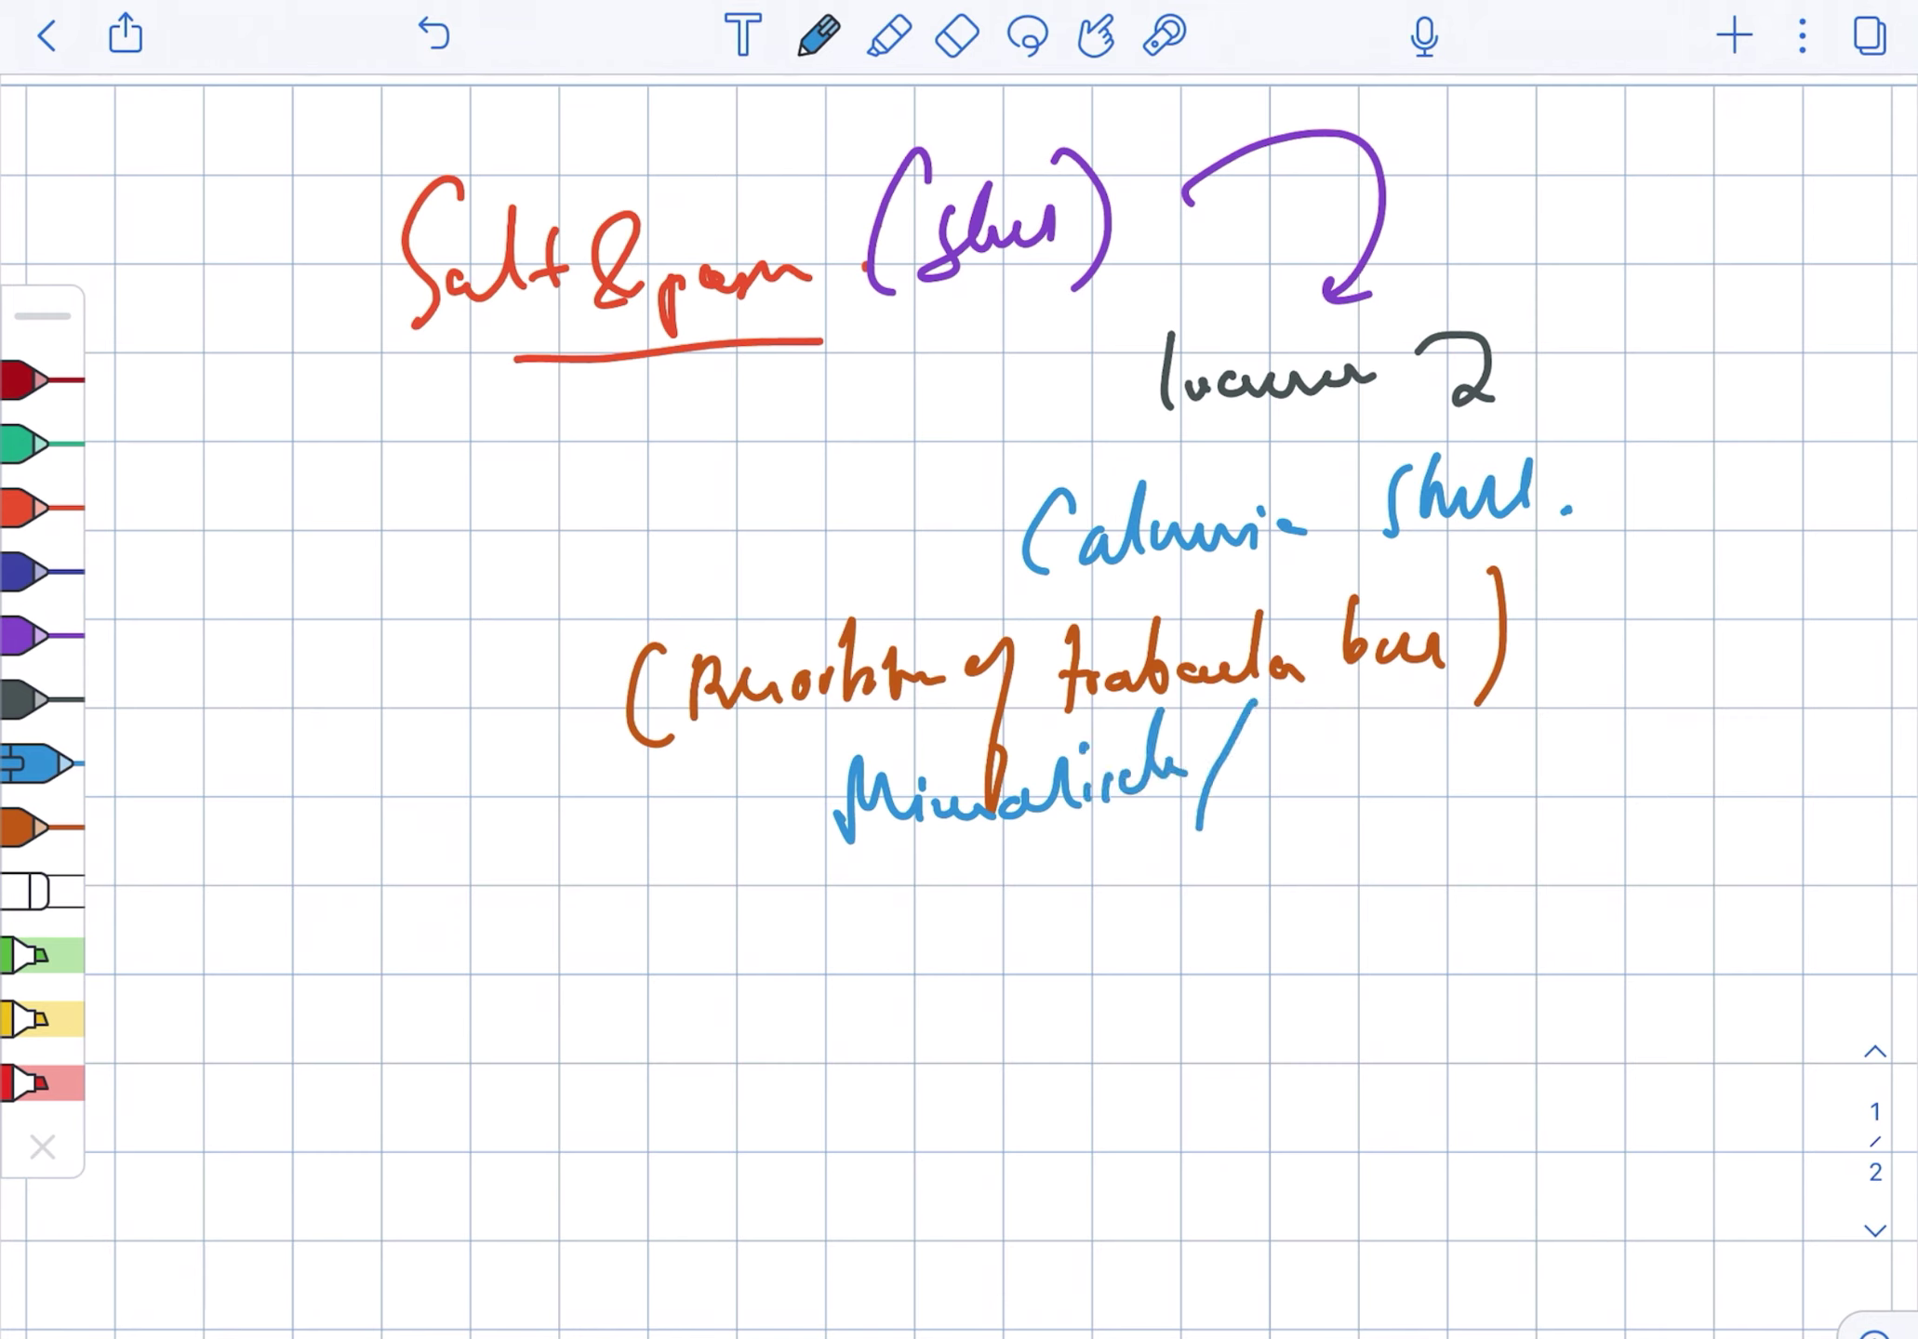
mouse_move(1283, 735)
mouse_down()
mouse_move(1281, 798)
mouse_move(1587, 770)
mouse_up()
drag(1222, 844, 1413, 863)
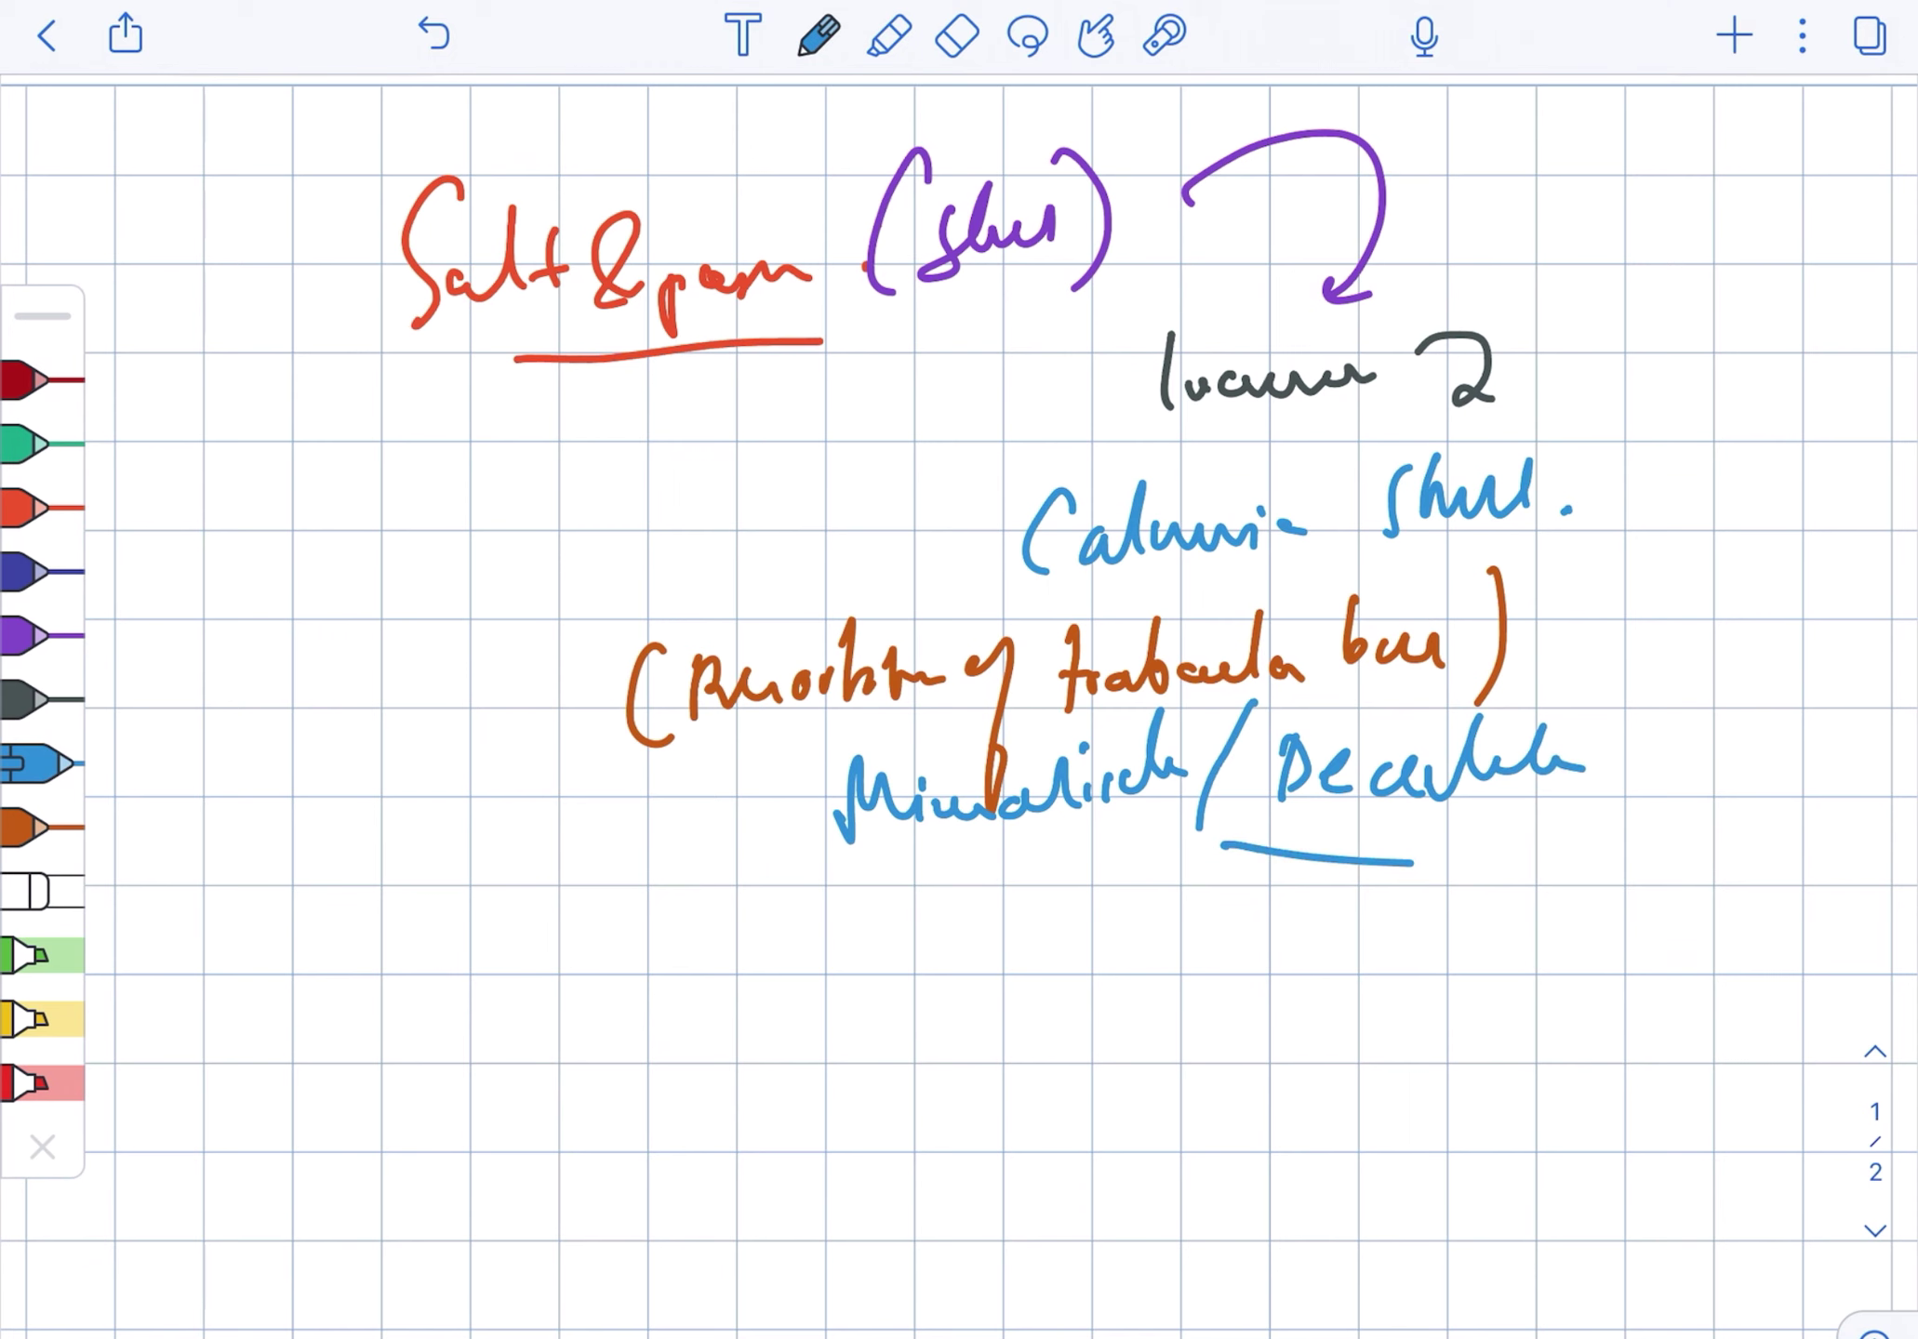
drag(1251, 704, 1200, 734)
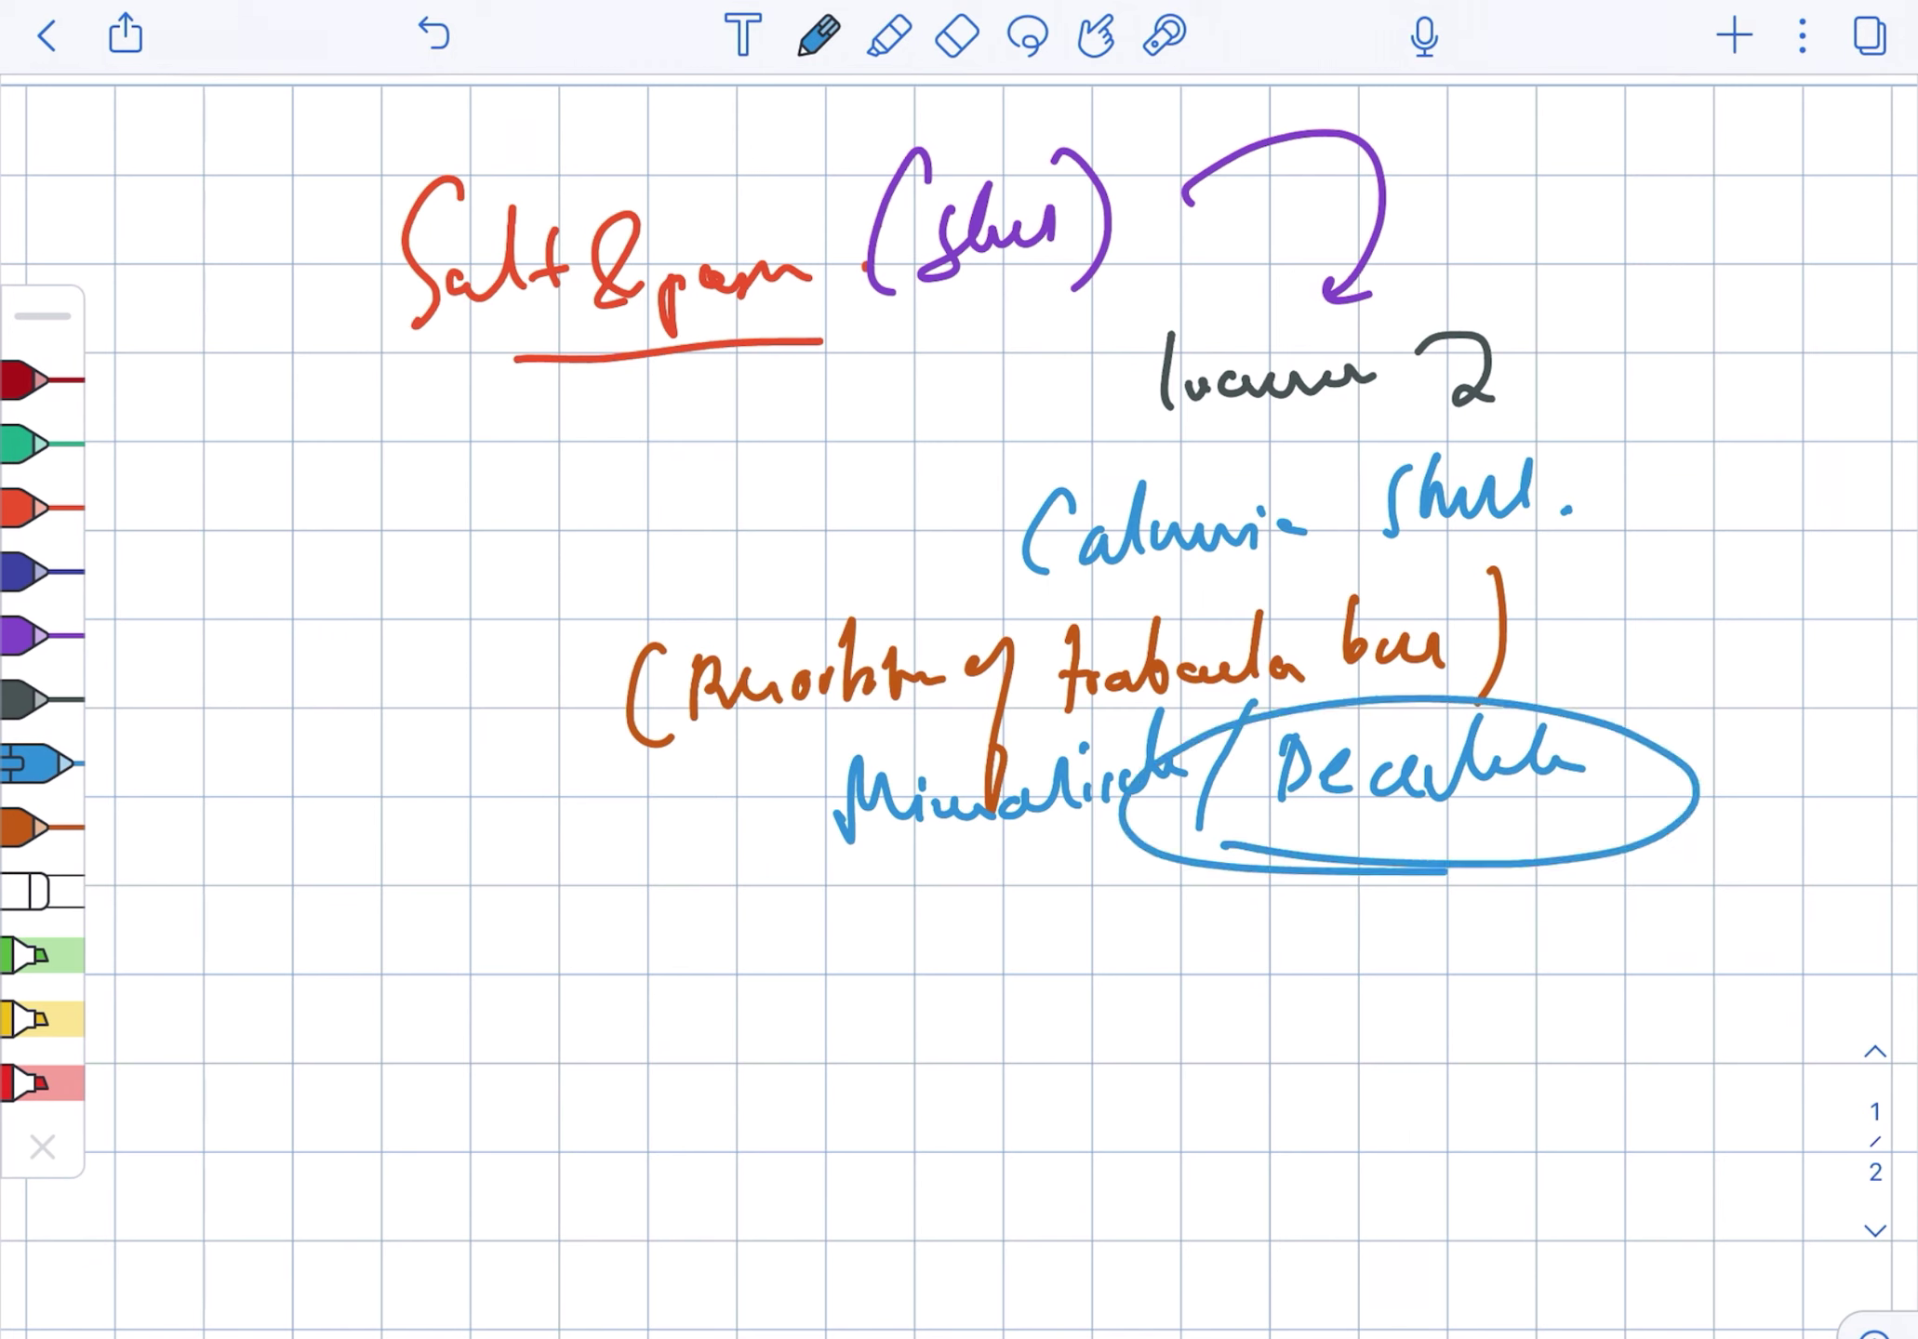
In purple, circle Mineralised and arrow it down to an underlined 'Salt' label with an underlined word after it.
click(37, 636)
drag(801, 842, 1058, 849)
mouse_move(958, 851)
mouse_down()
mouse_move(900, 947)
mouse_move(938, 942)
mouse_up()
mouse_move(852, 958)
mouse_down()
mouse_move(809, 1059)
mouse_move(925, 1037)
mouse_up()
drag(950, 958, 942, 1033)
drag(928, 1004, 978, 992)
drag(800, 1096, 1078, 1027)
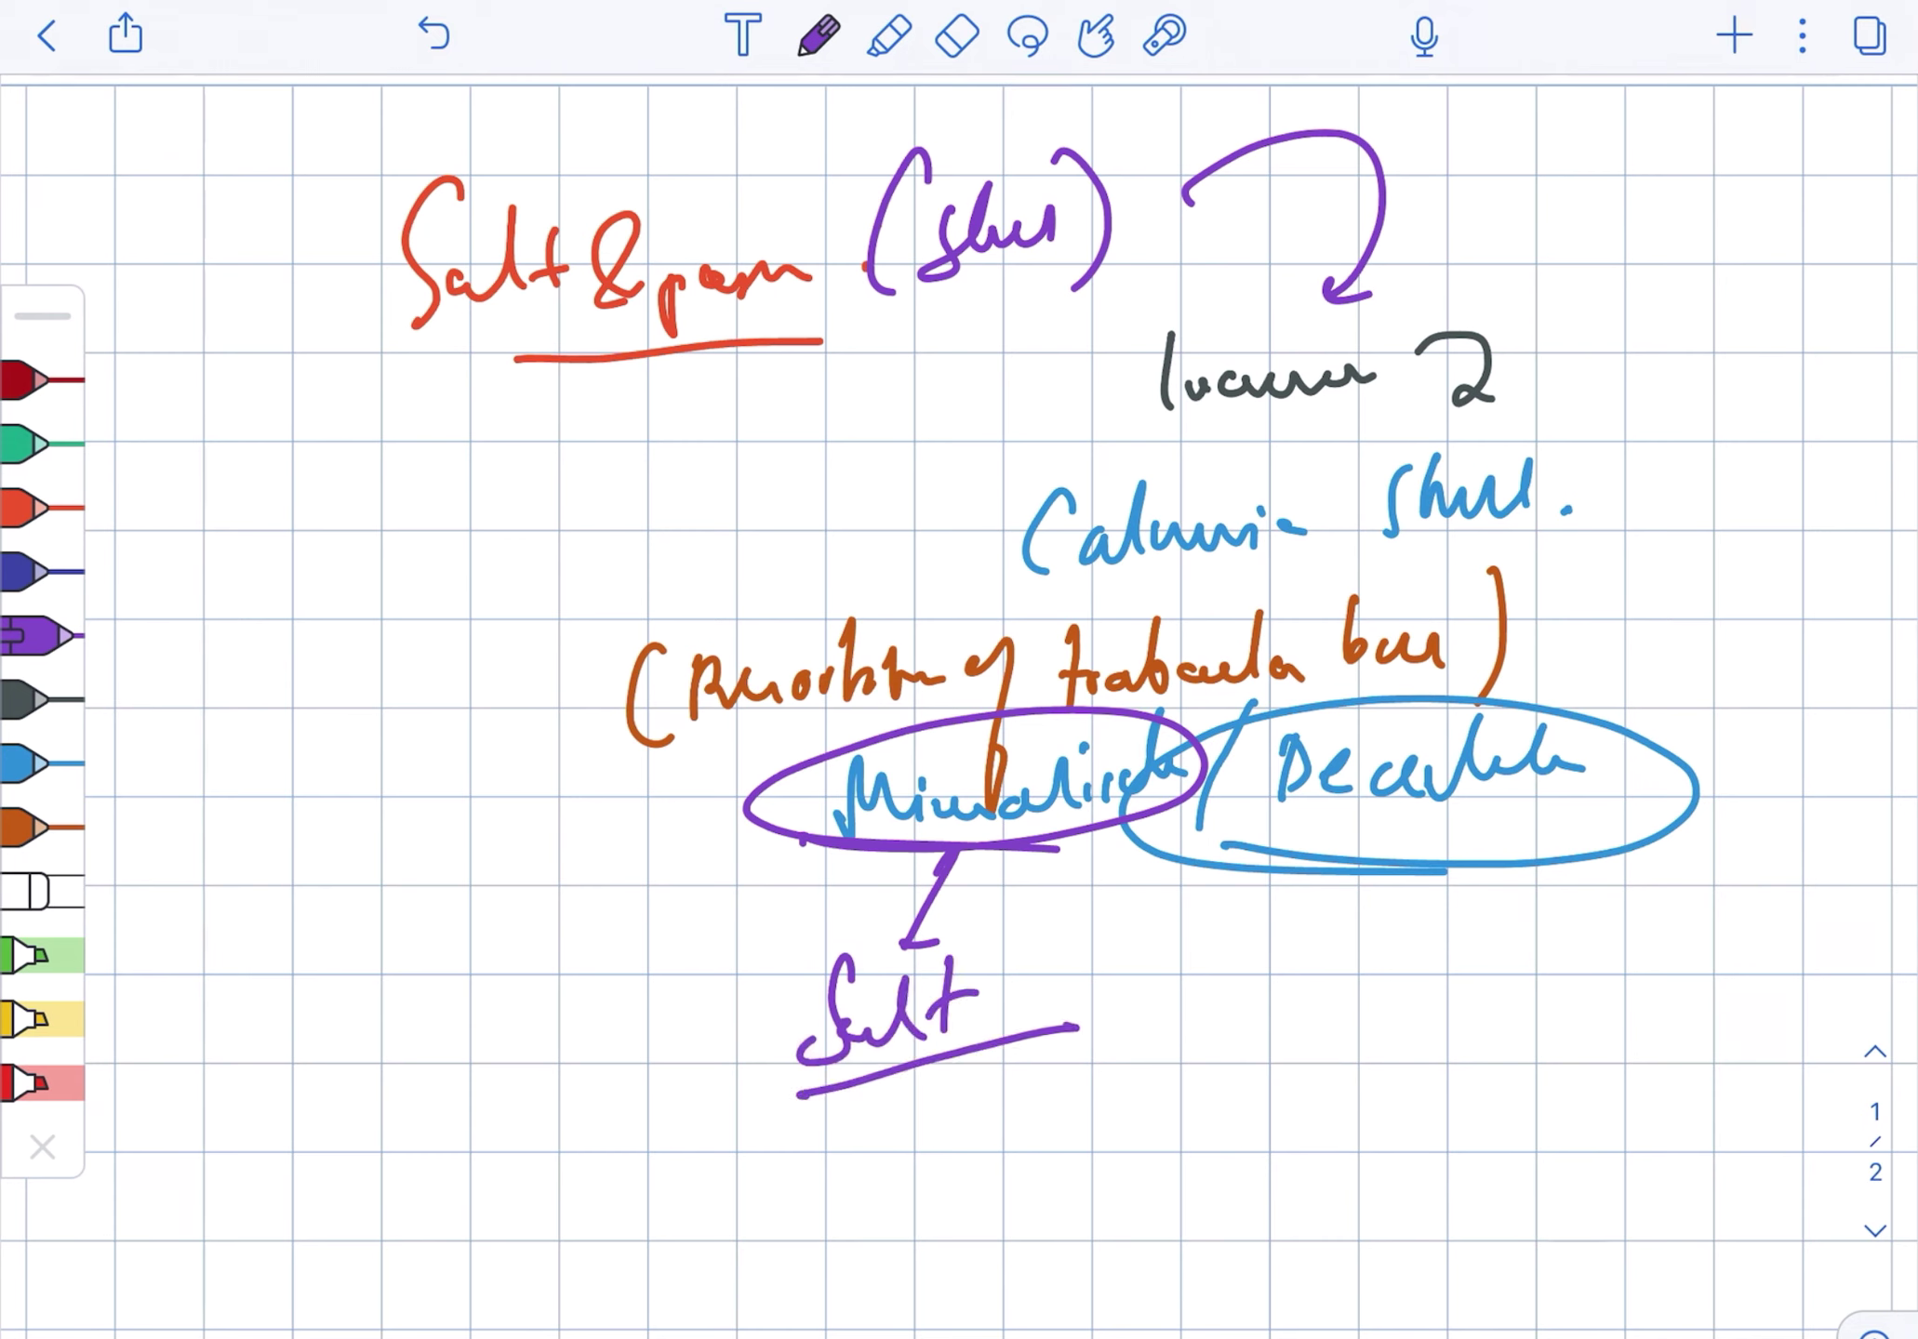
mouse_move(997, 967)
mouse_down()
mouse_move(1051, 923)
mouse_move(1131, 949)
mouse_up()
drag(1032, 990, 1098, 976)
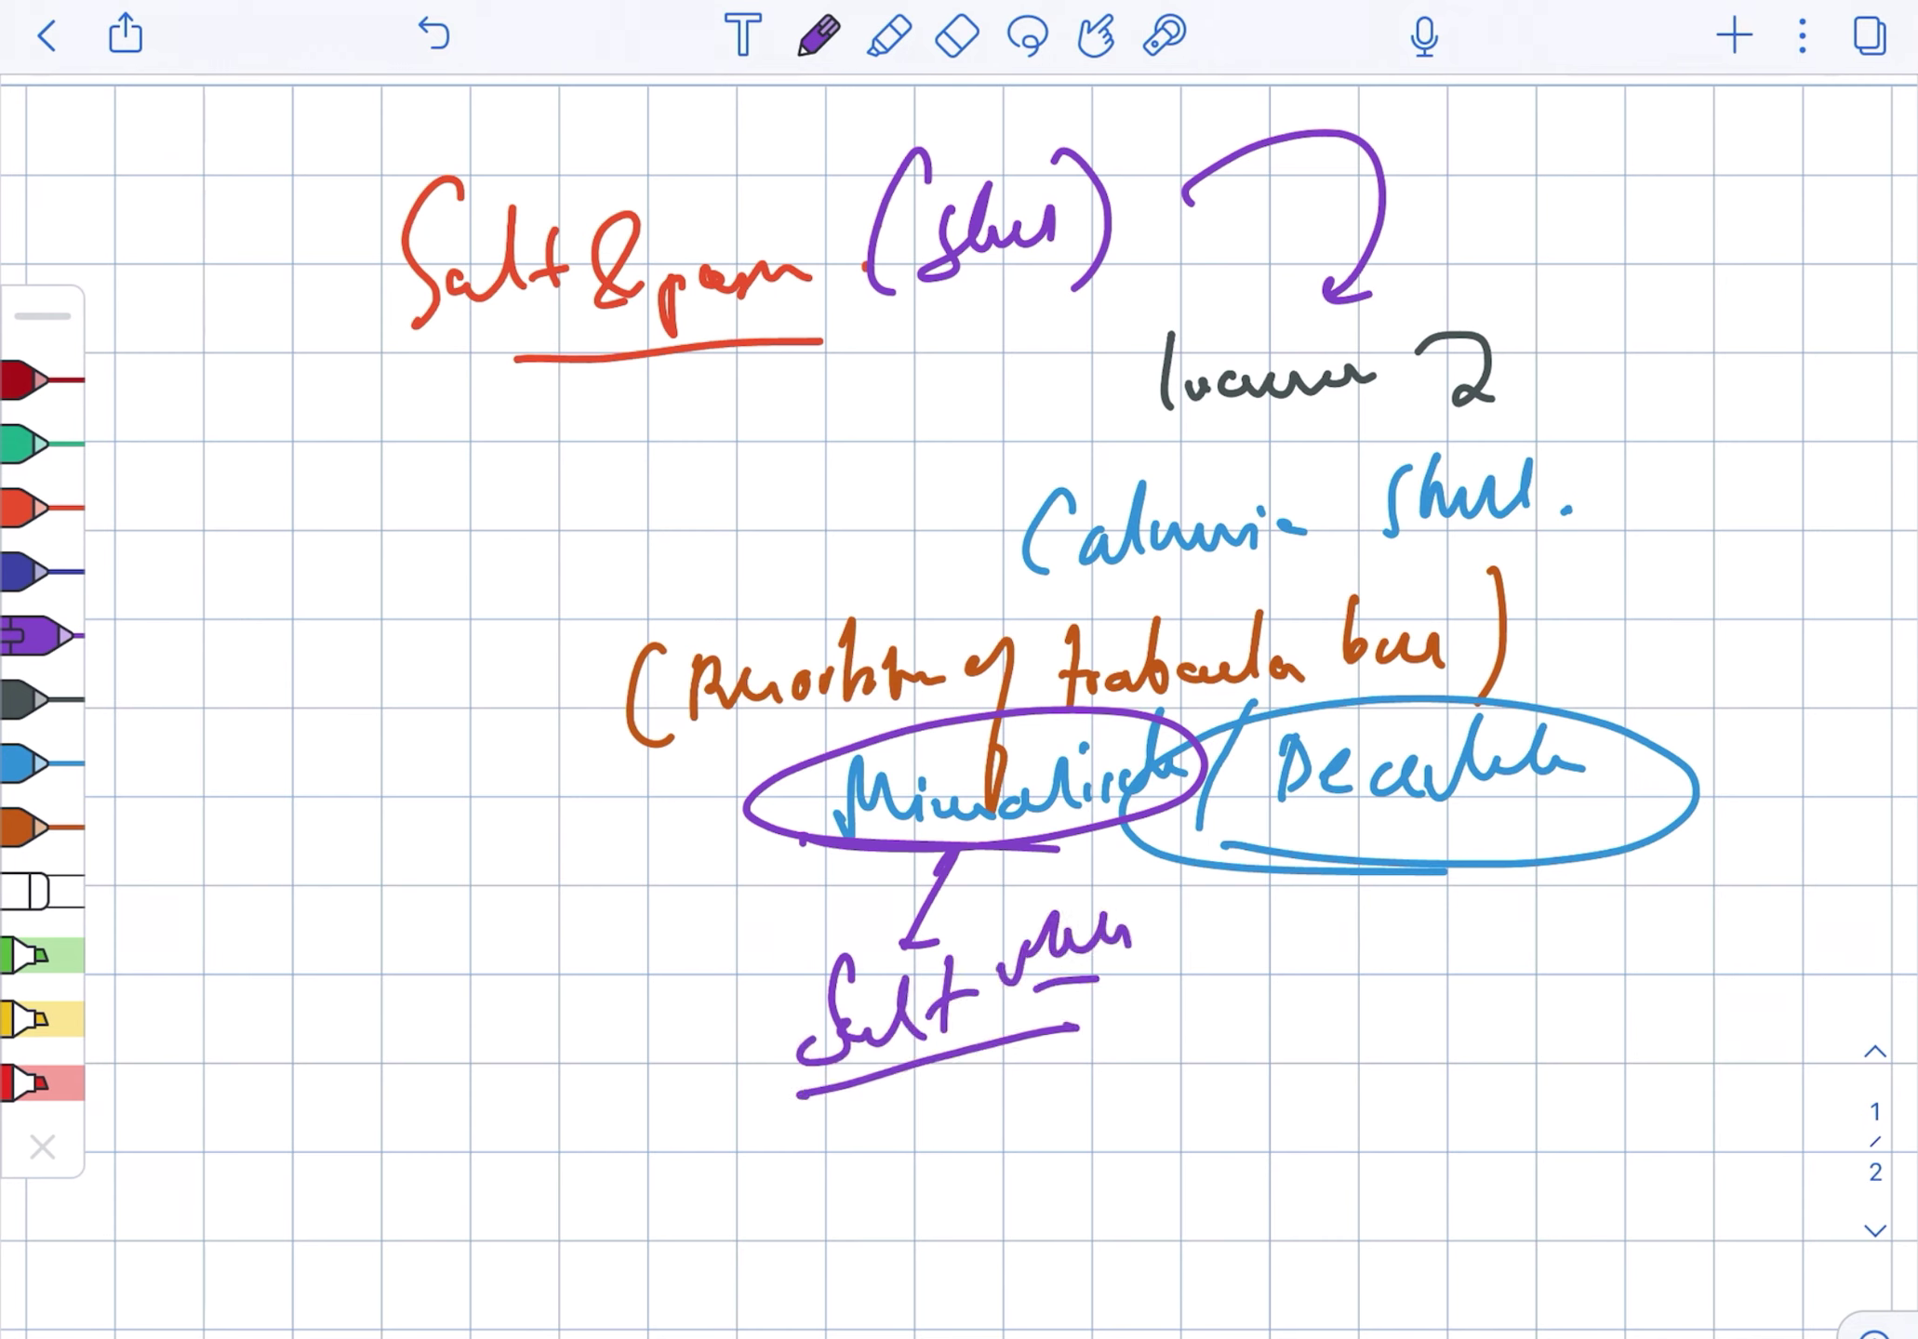
In dark grey, circle Decalcified again and arrow it to a new decalcified note.
click(42, 699)
mouse_move(1206, 850)
mouse_down()
mouse_move(1209, 703)
mouse_move(1310, 842)
mouse_up()
mouse_move(1581, 807)
mouse_down()
mouse_move(1623, 1000)
mouse_move(1590, 991)
mouse_up()
mouse_move(1419, 1023)
mouse_down()
mouse_move(1596, 1023)
mouse_move(1660, 958)
mouse_move(1693, 1021)
mouse_up()
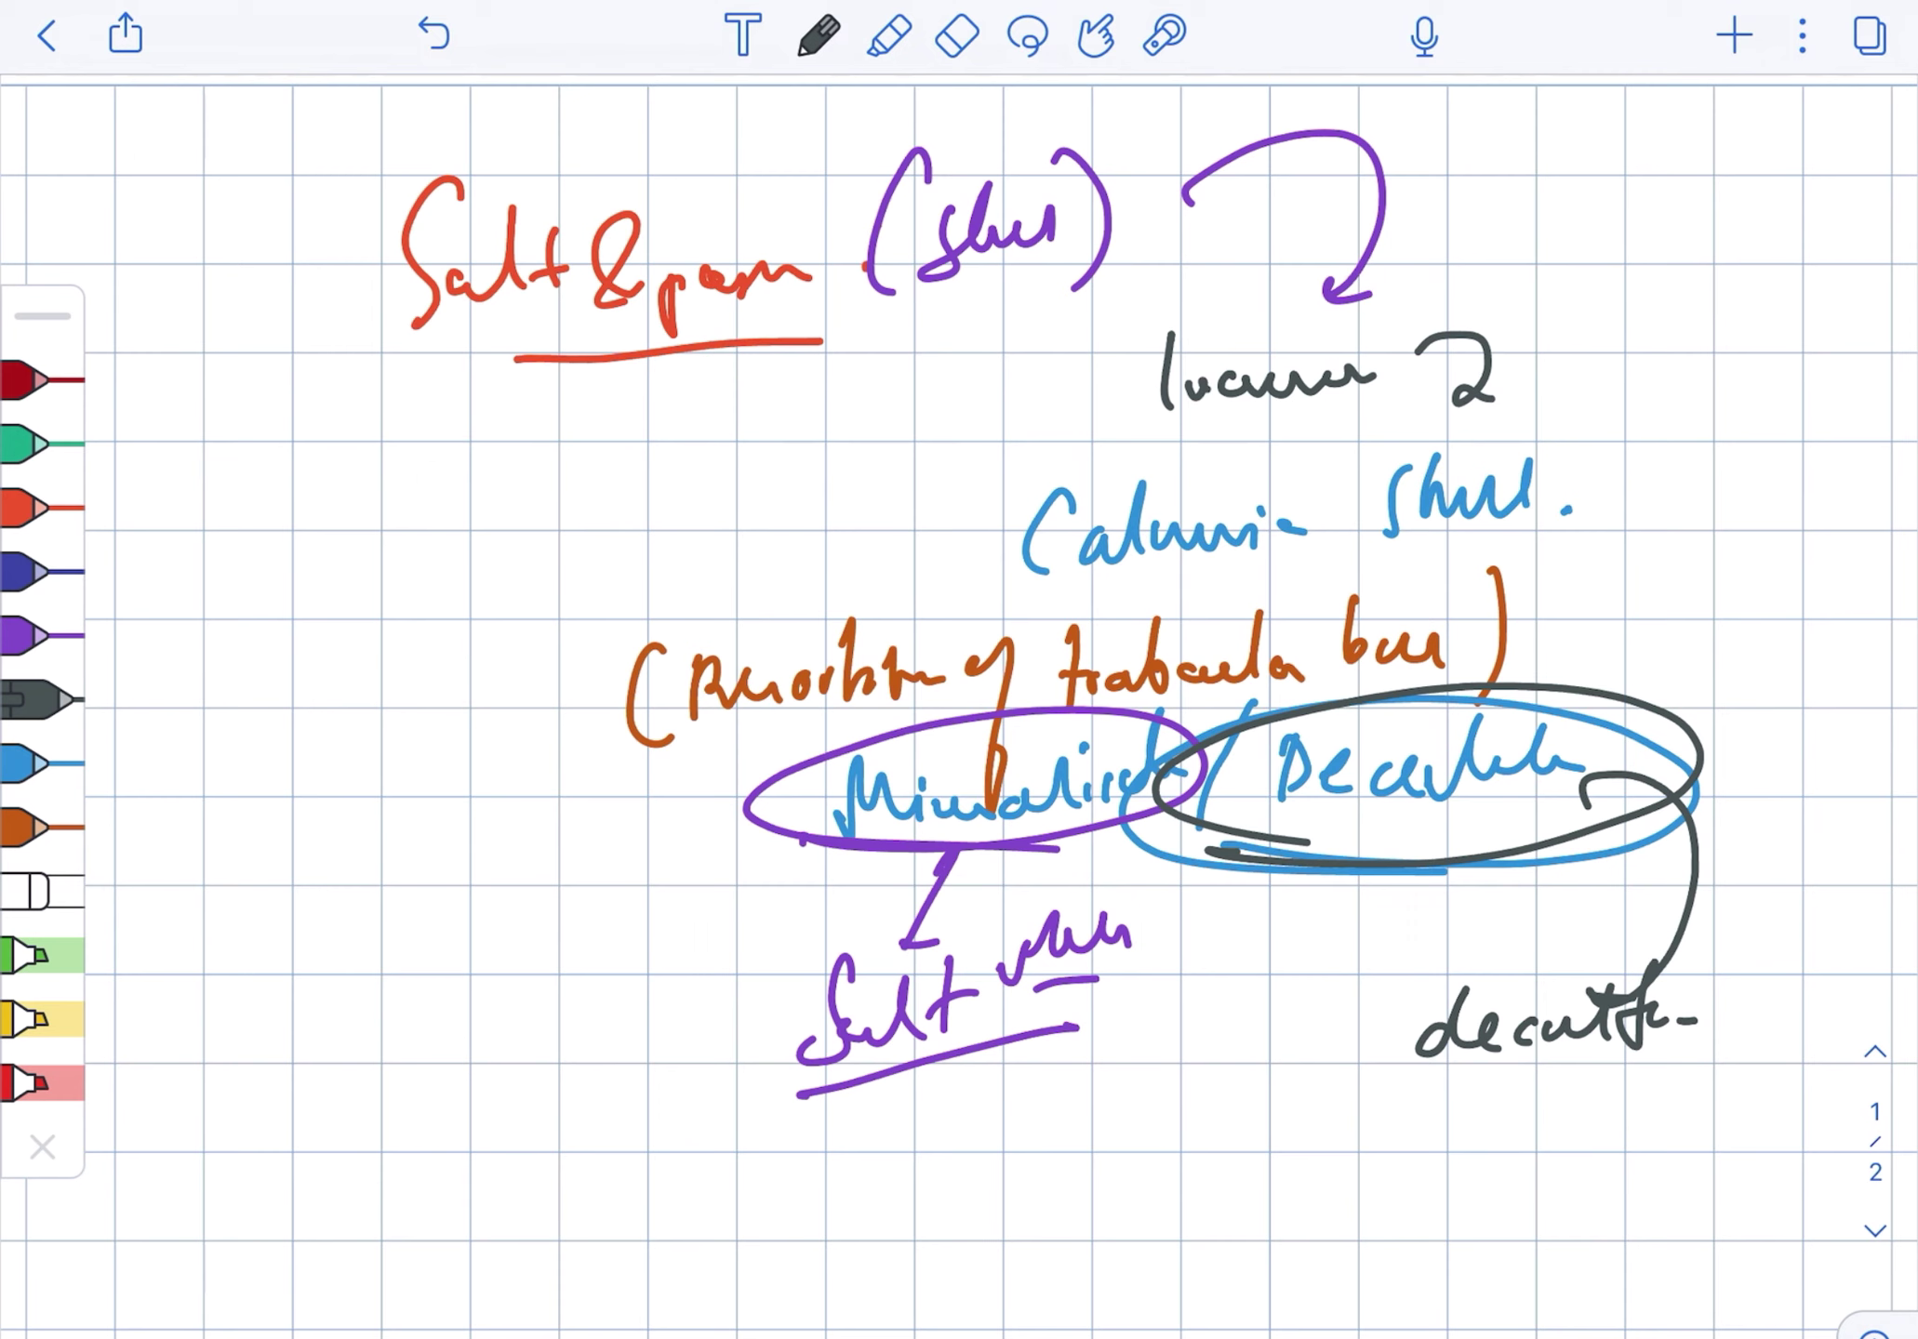
Write and underline a brown 'Acro-osteolysis' heading at lower left, with a dark grey 'Tufts' note beside it.
click(37, 827)
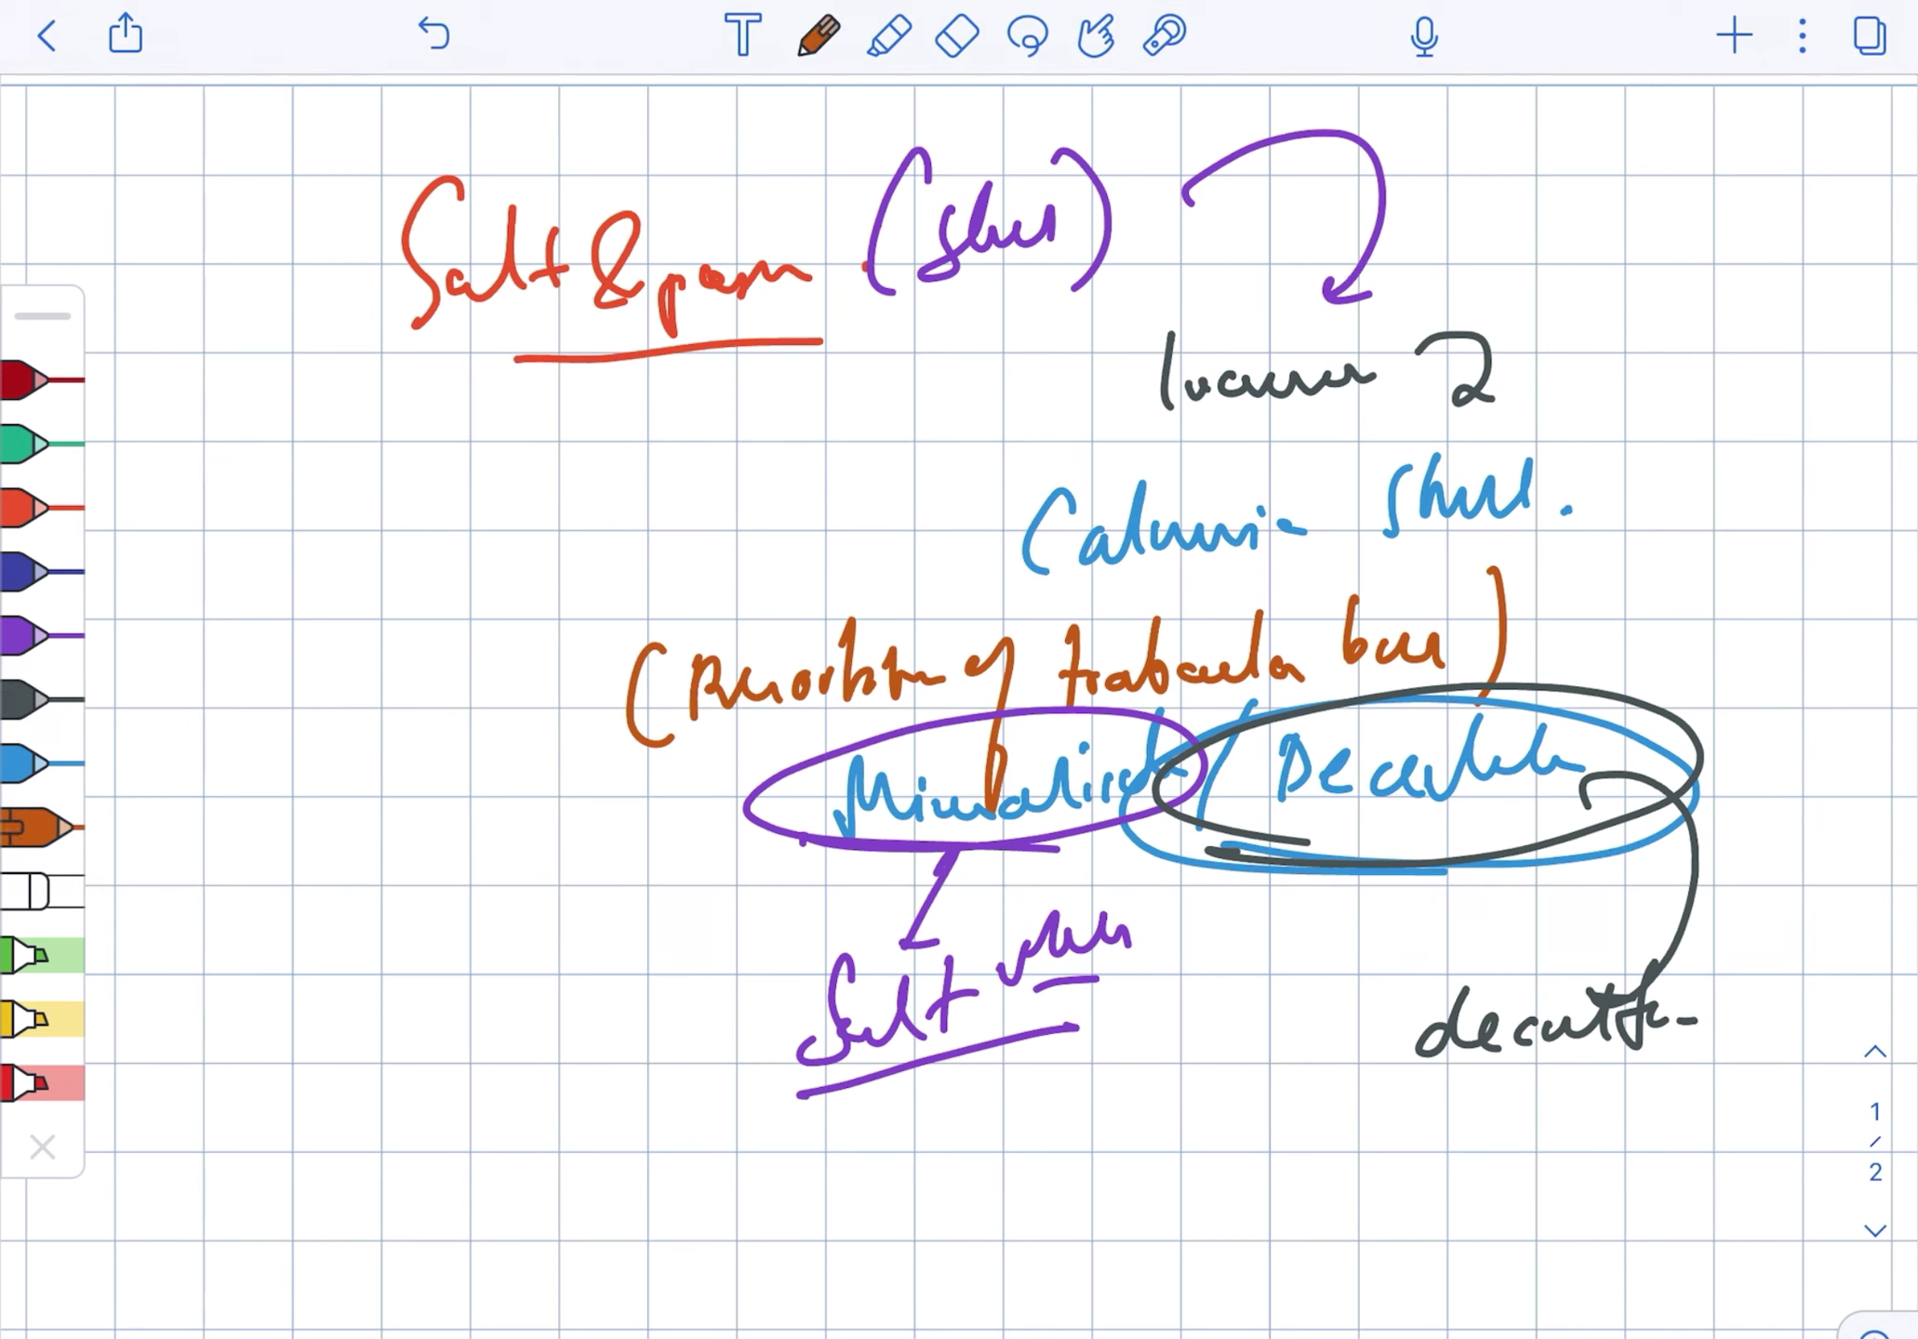
mouse_move(383, 1174)
mouse_down()
mouse_move(577, 1102)
mouse_move(581, 1059)
mouse_up()
drag(651, 1096, 655, 1140)
drag(689, 1088, 684, 1121)
mouse_move(693, 1056)
mouse_down()
mouse_move(728, 1134)
mouse_move(749, 1117)
mouse_up()
mouse_move(744, 1084)
mouse_down()
mouse_move(786, 1148)
mouse_move(772, 1163)
mouse_up()
drag(800, 1117, 837, 1112)
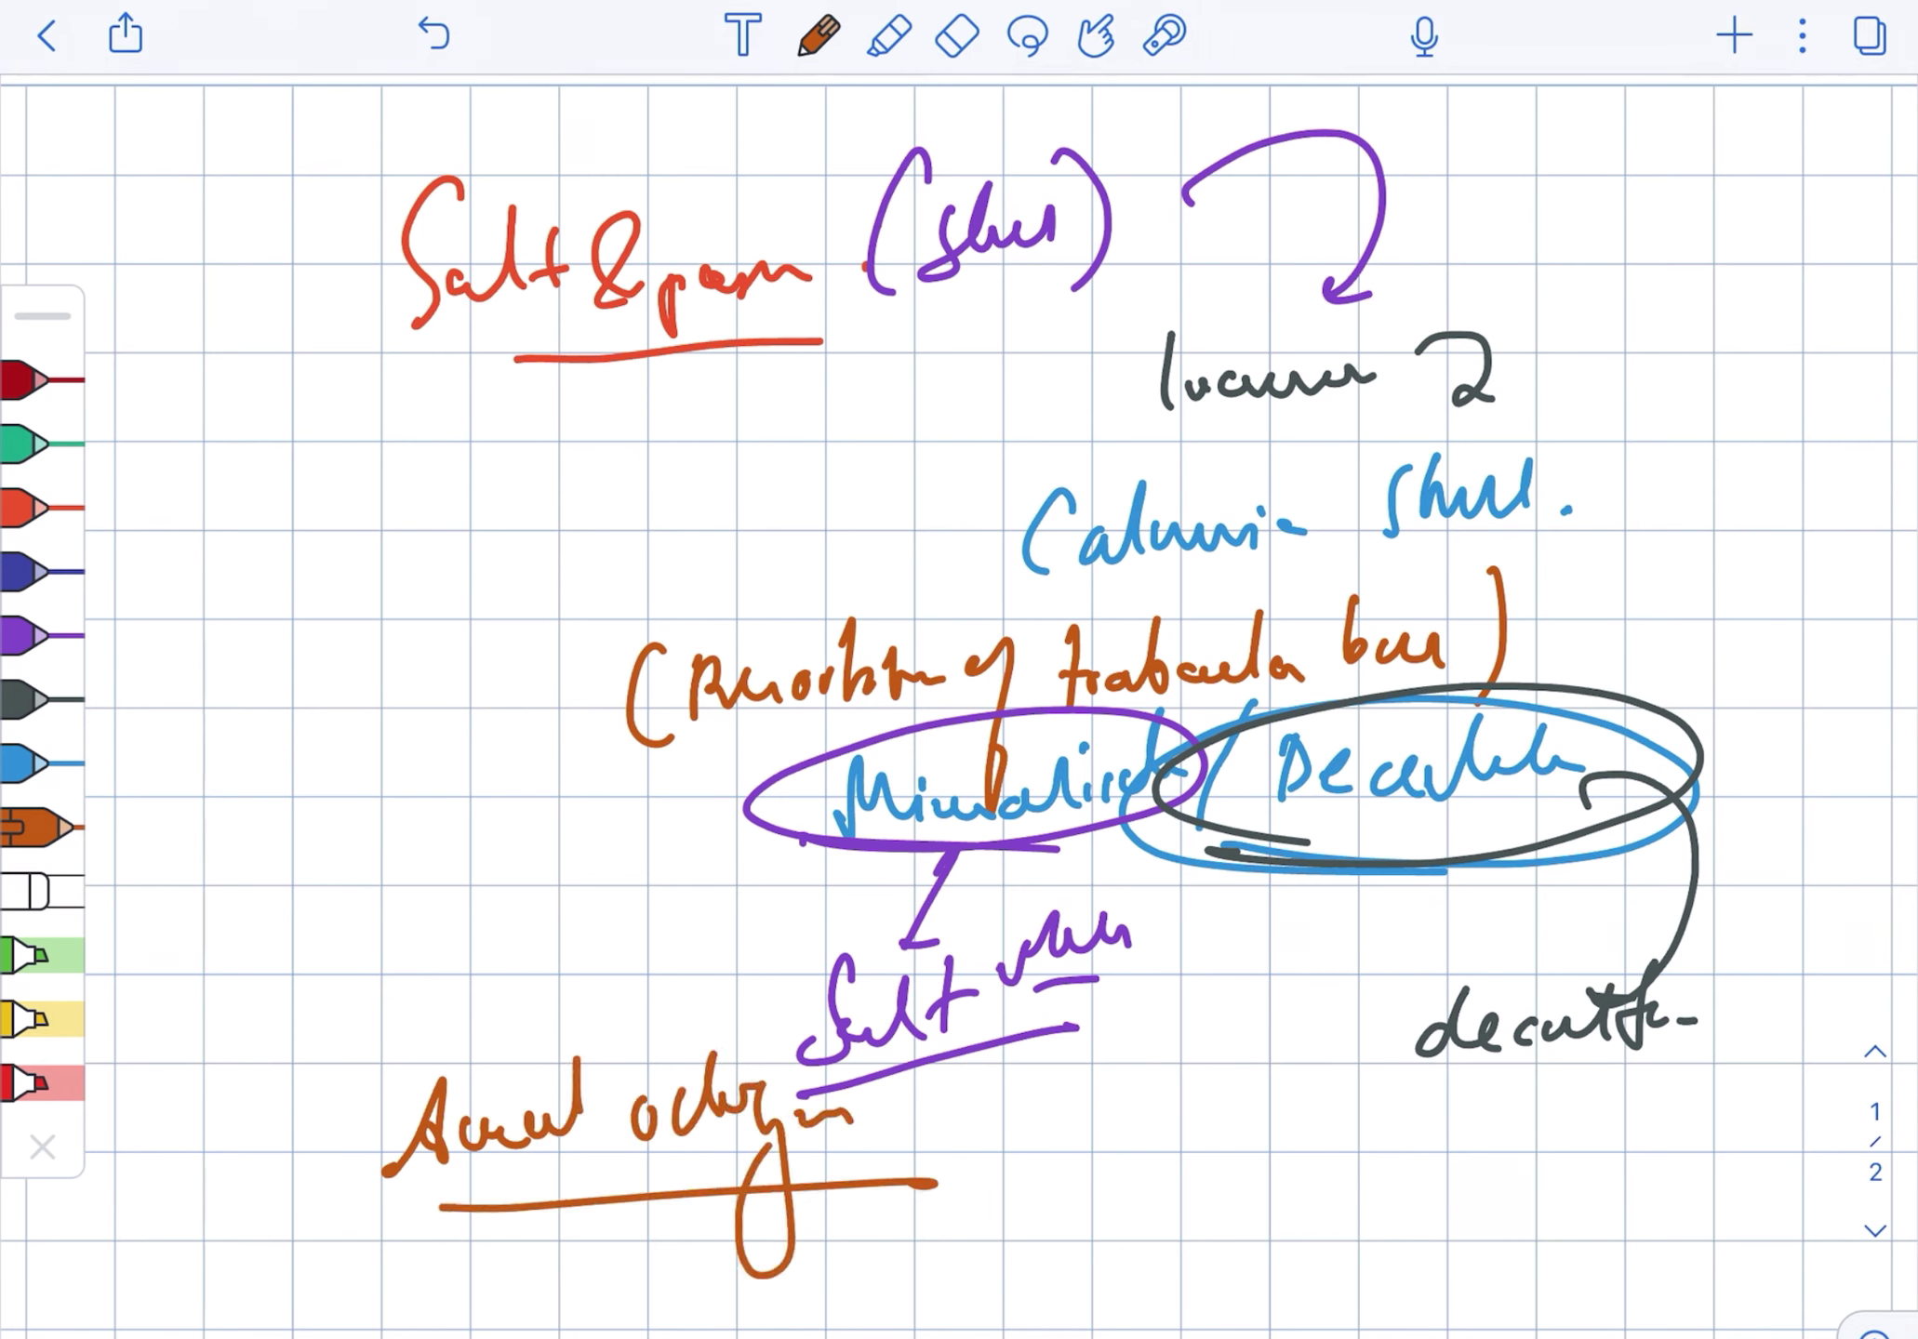
click(37, 699)
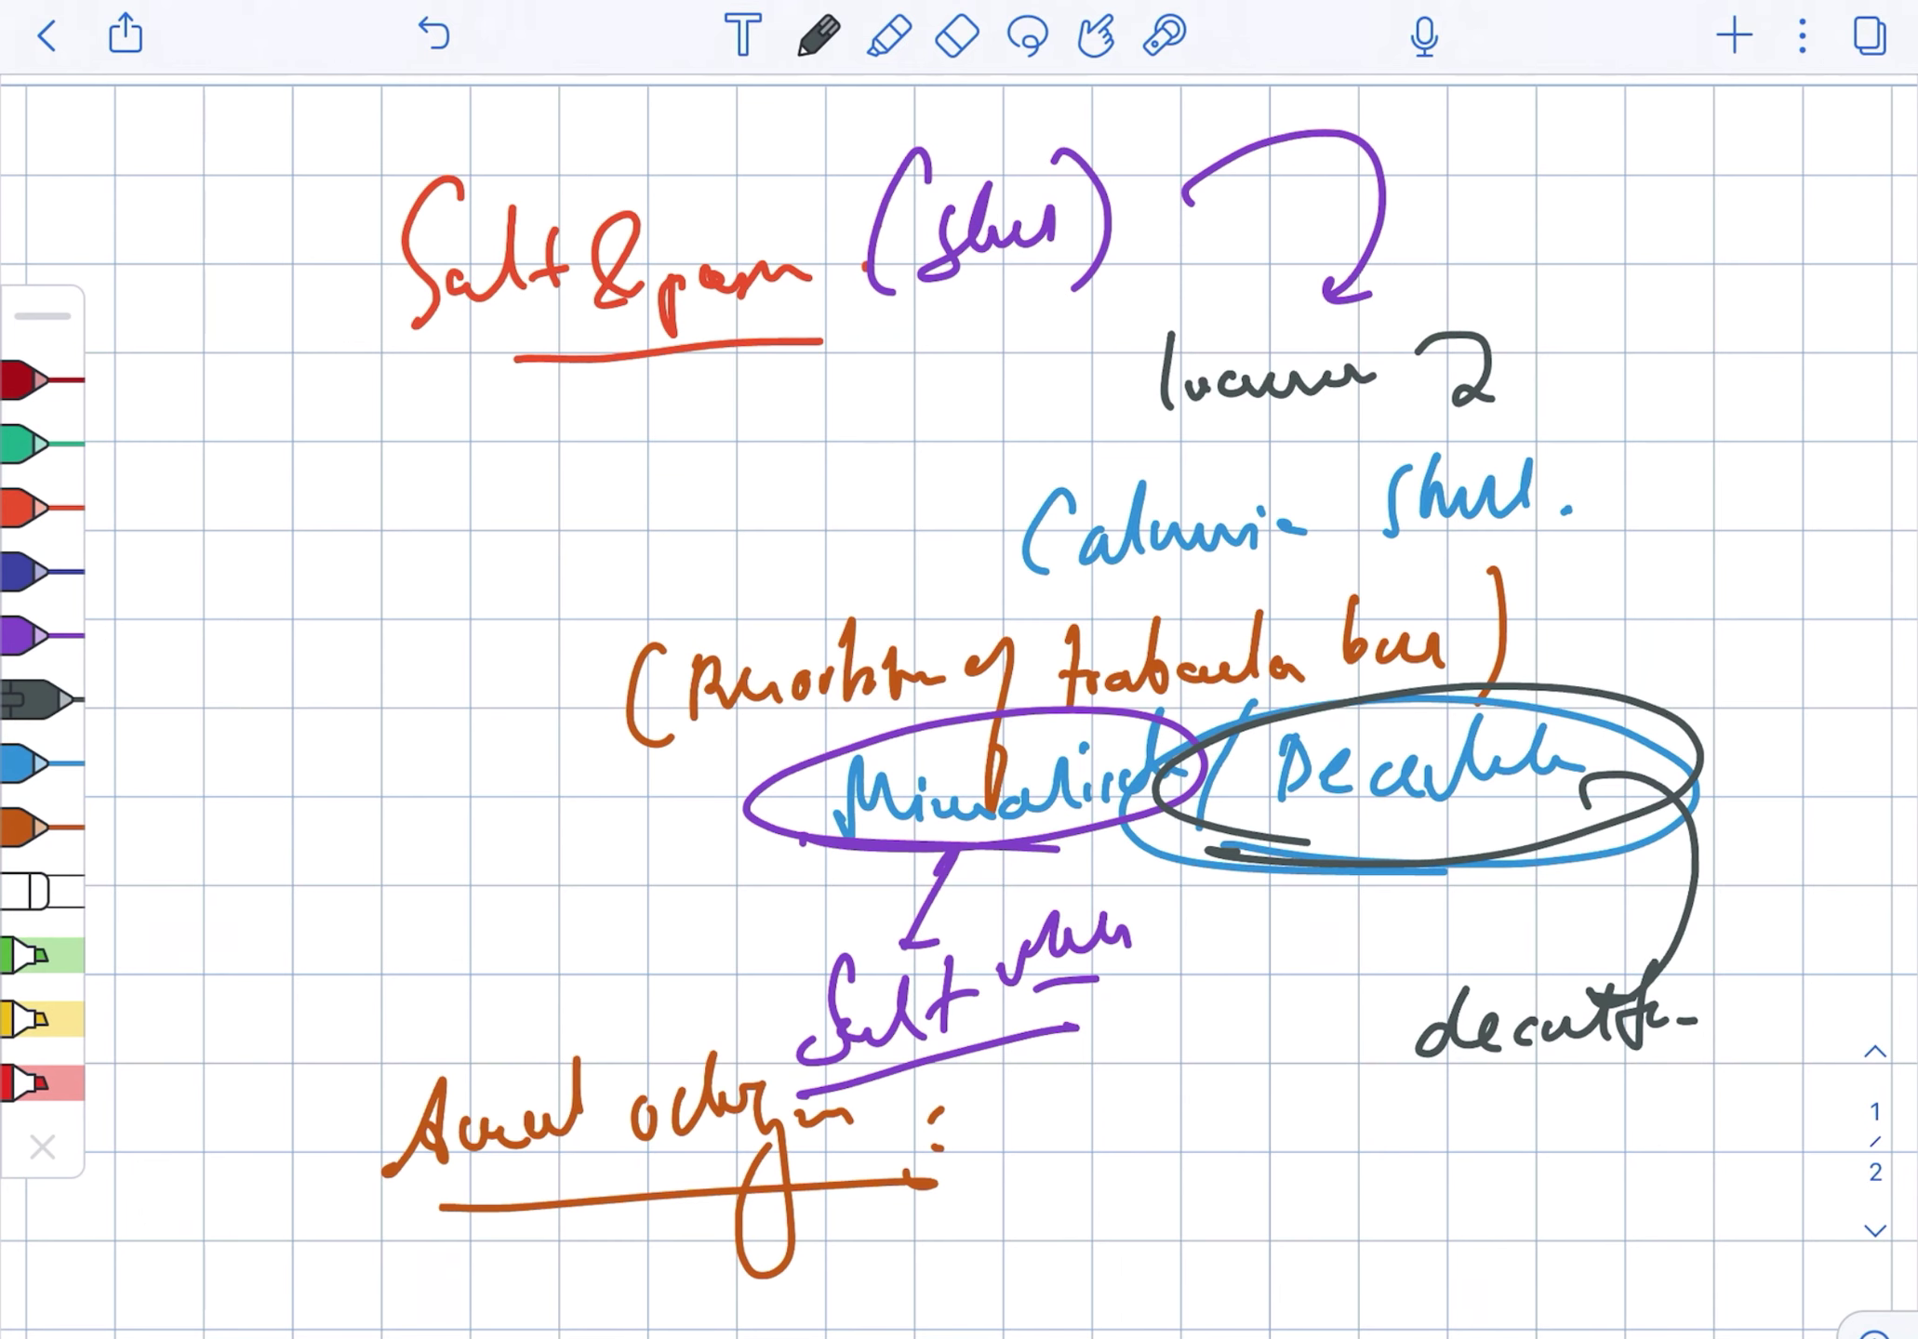
mouse_move(1065, 1081)
mouse_down()
mouse_move(1172, 1053)
mouse_move(1155, 1120)
mouse_move(1200, 1158)
mouse_move(1256, 1152)
mouse_up()
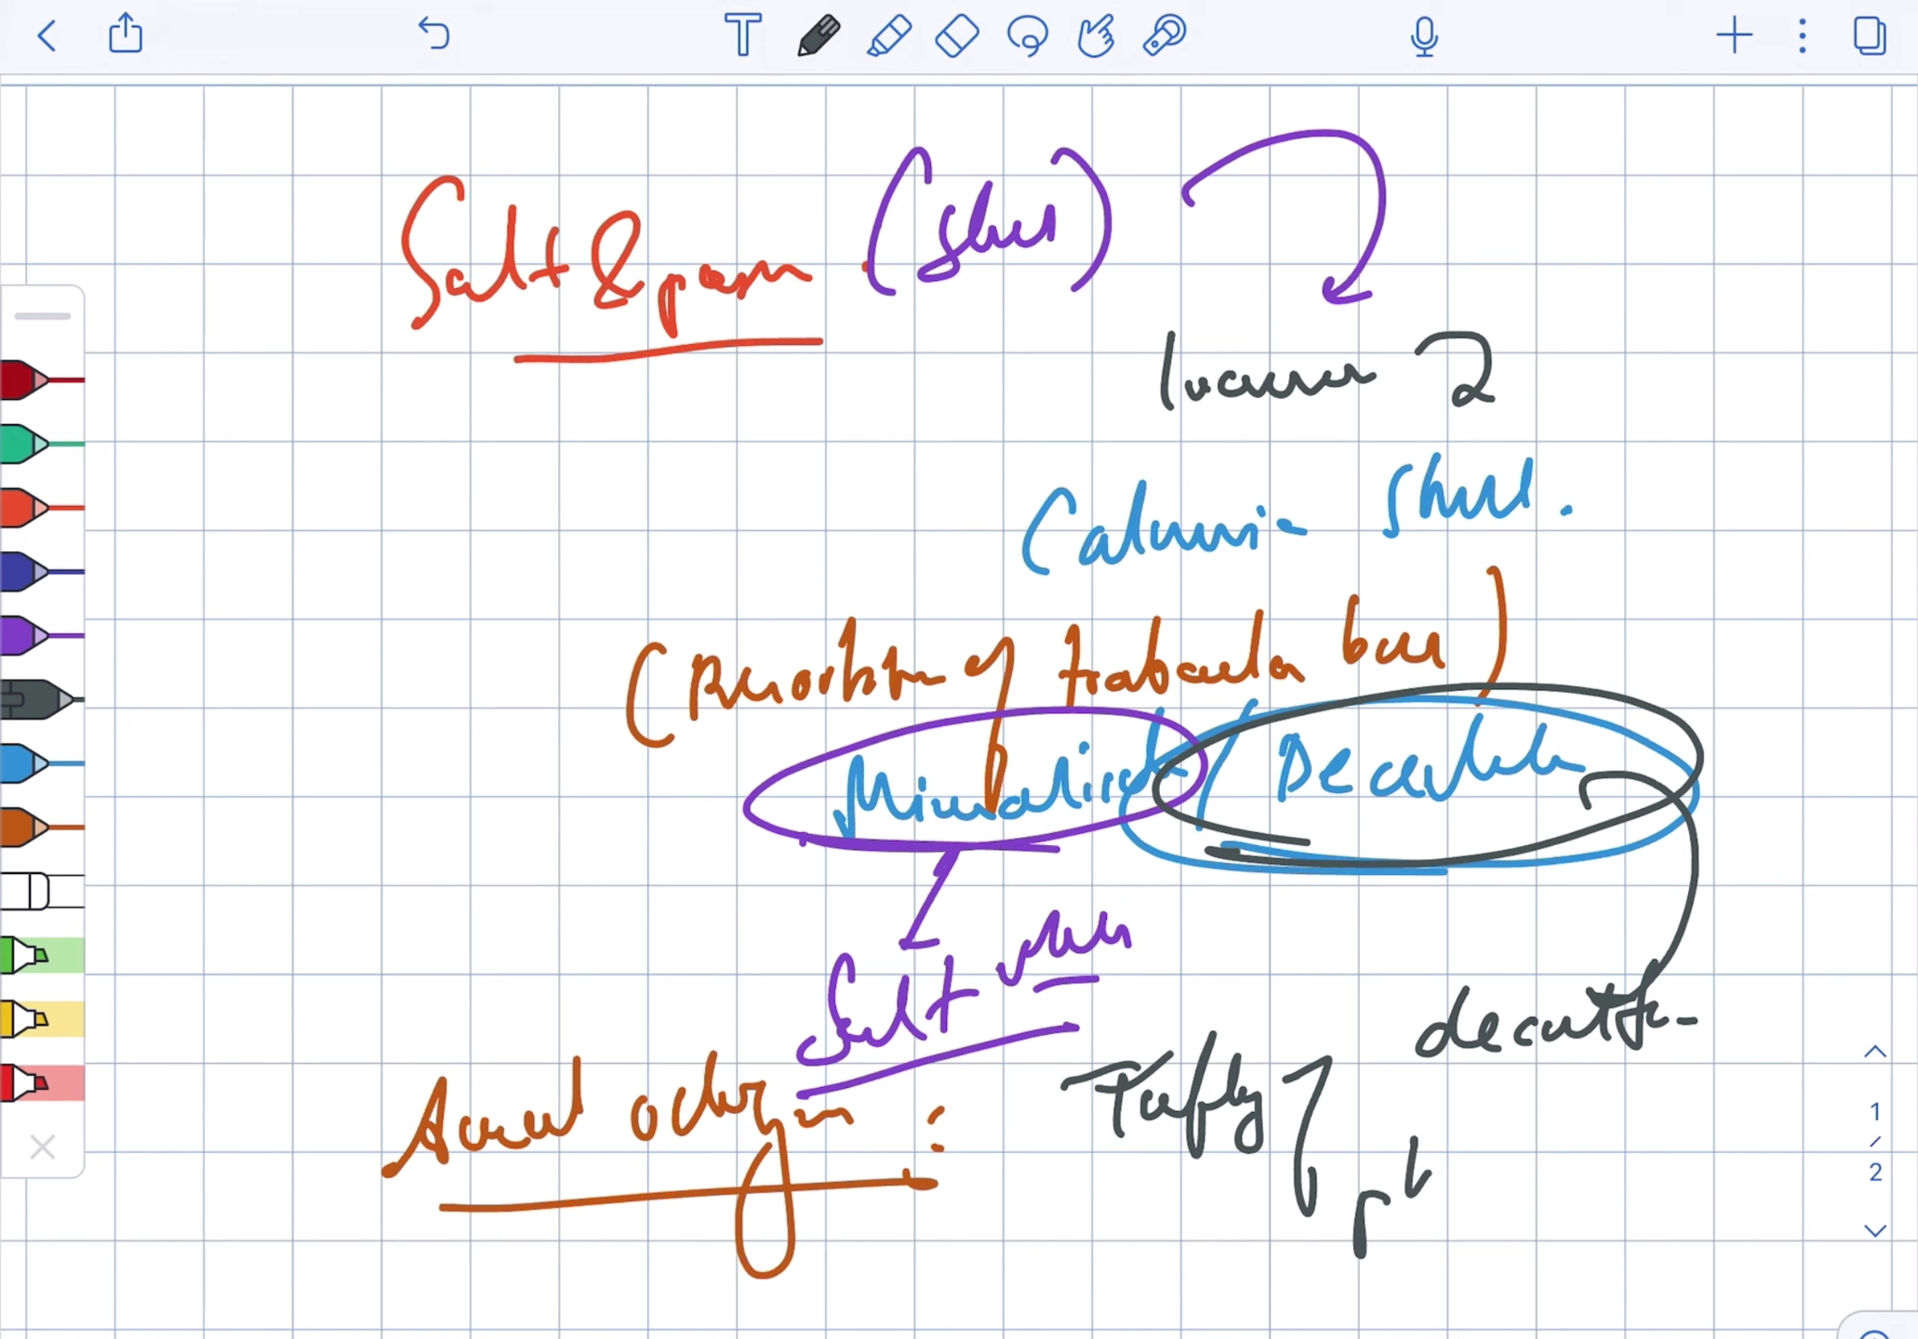